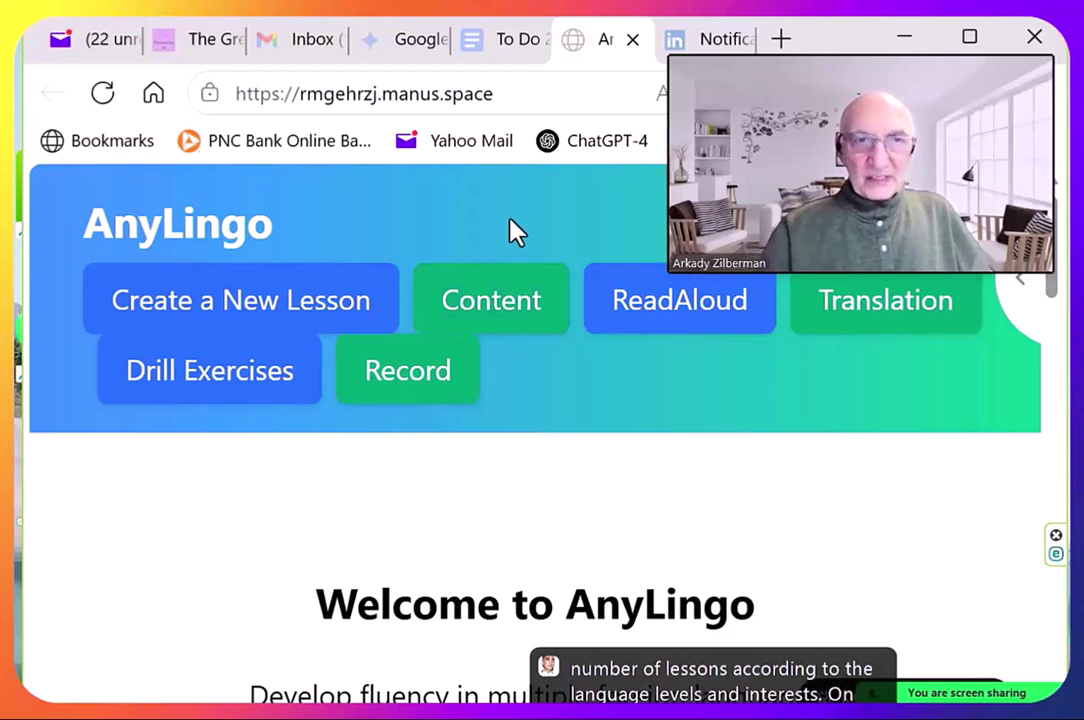
# Start a new lesson and set its title to "The Alchemist".
pyautogui.click(219, 314)
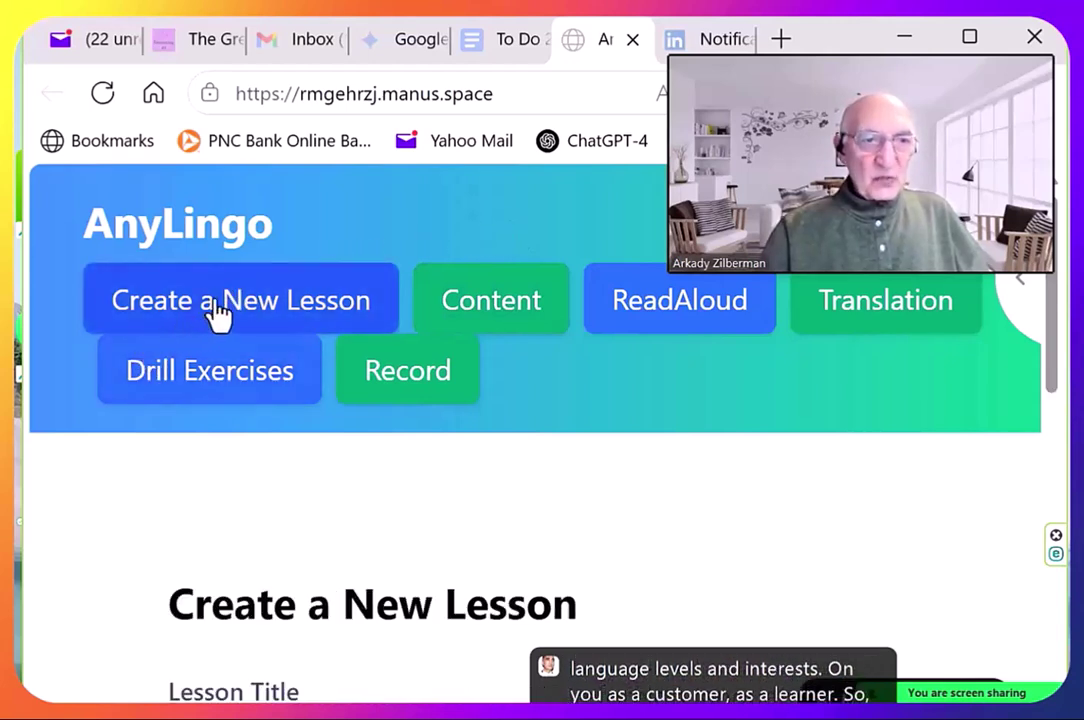
pyautogui.scroll(-3, 848, 594)
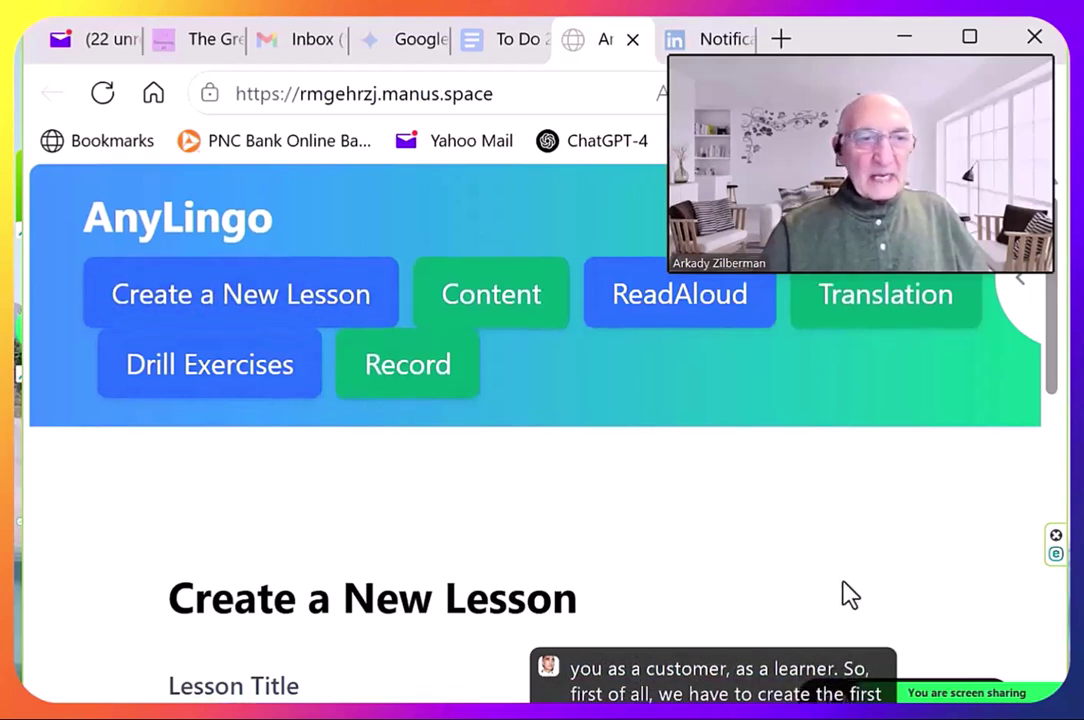
pyautogui.scroll(-1, 848, 594)
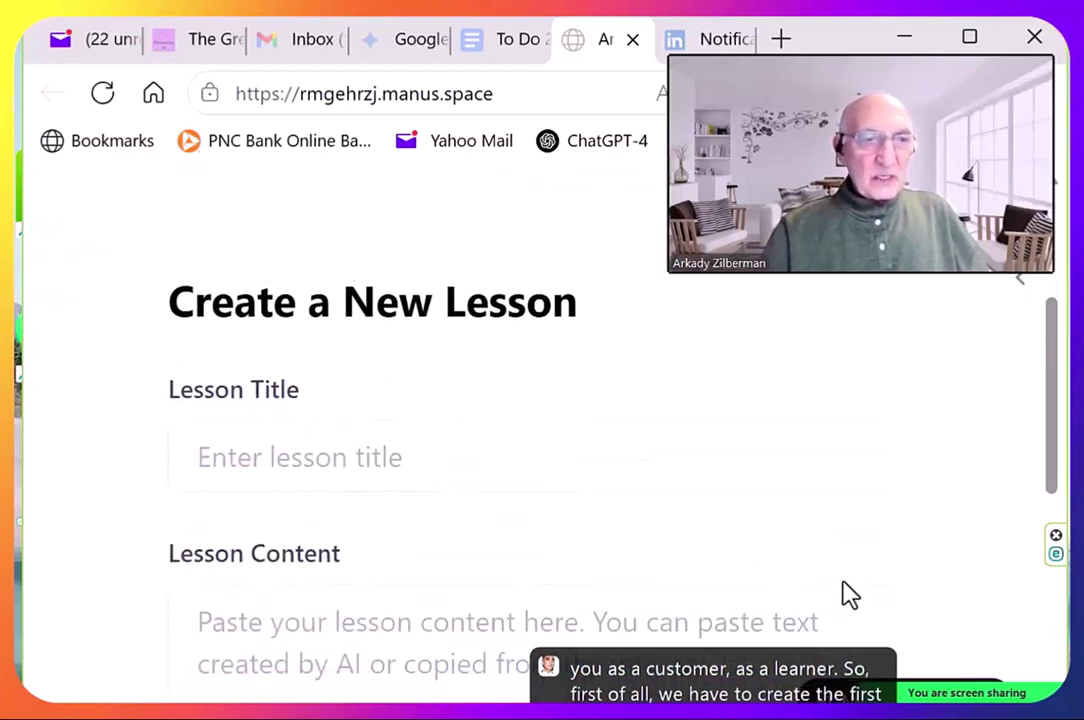
pyautogui.click(416, 449)
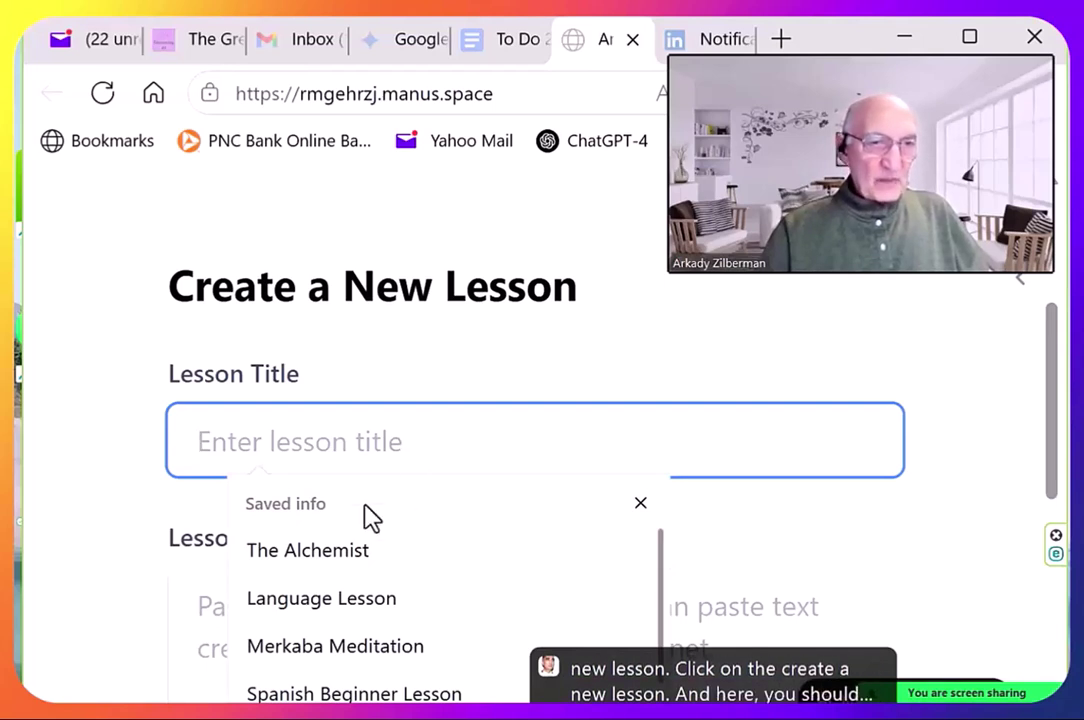
pyautogui.click(323, 555)
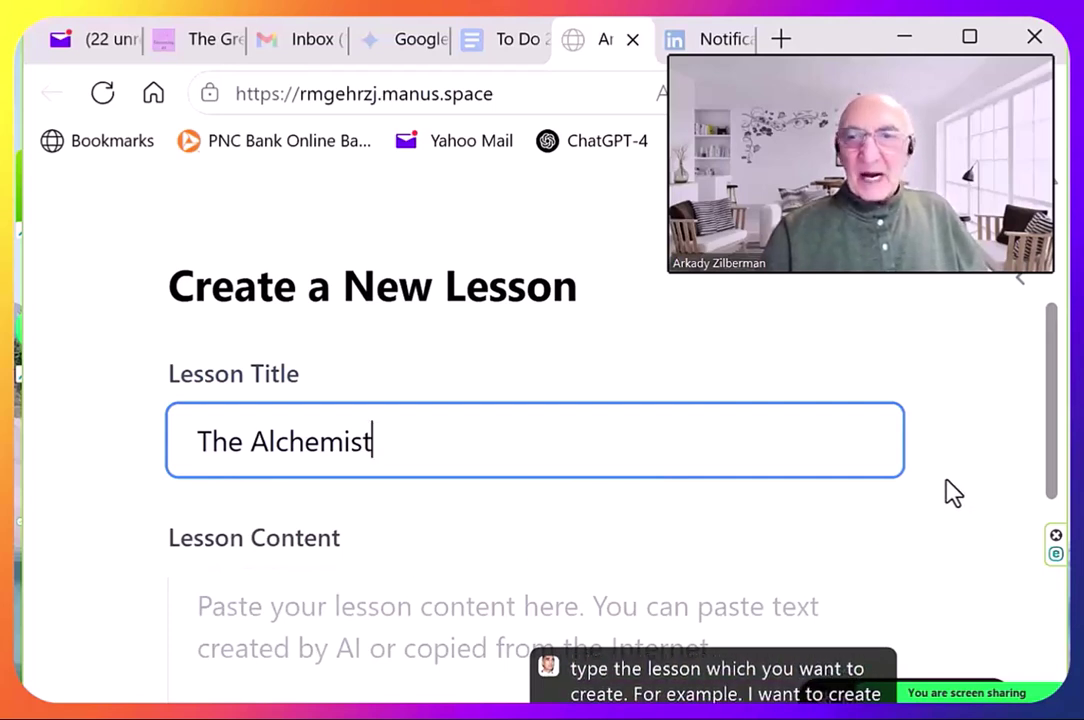
# Paste the copied story about Santiago into the lesson content.
pyautogui.scroll(-3, 950, 487)
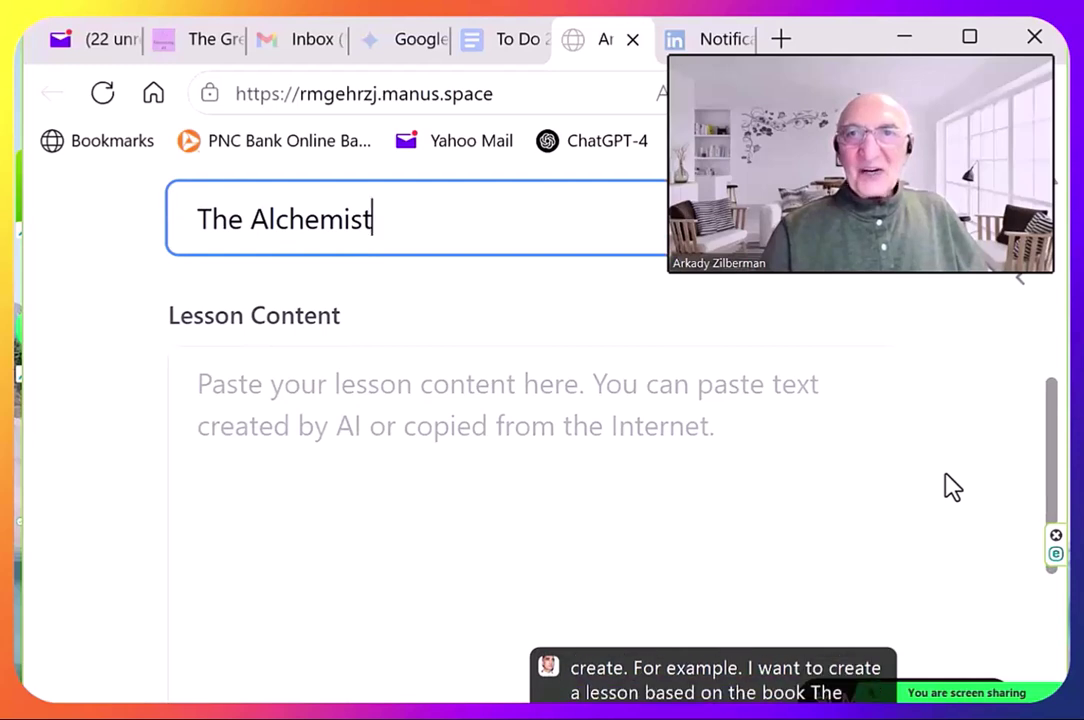
pyautogui.click(198, 385)
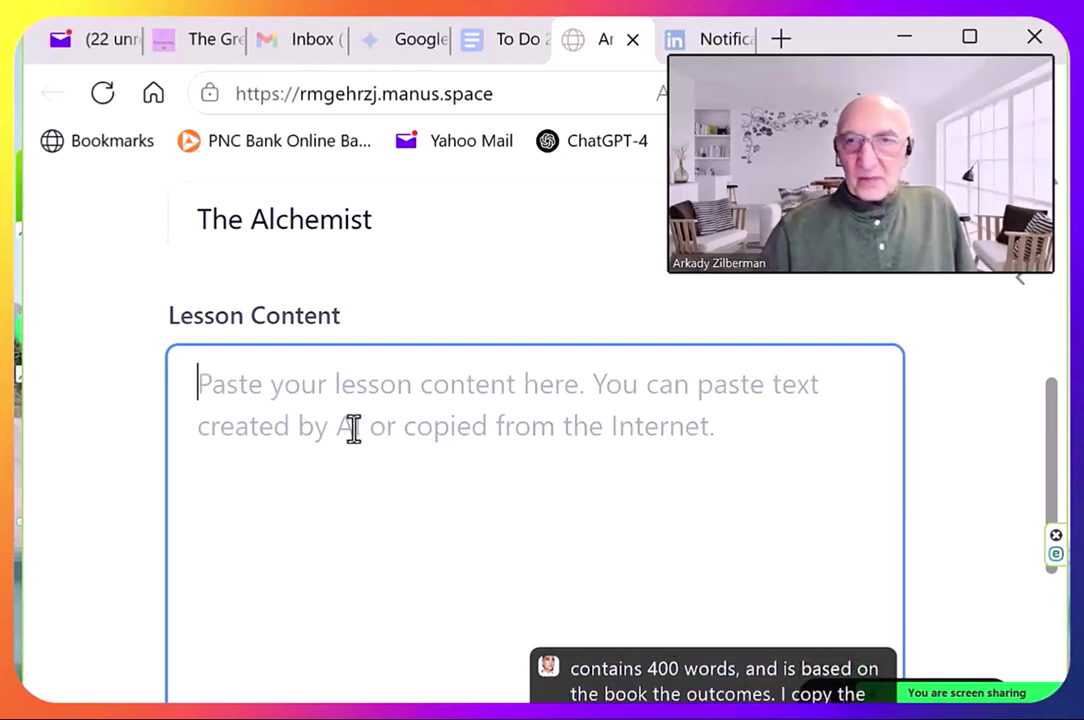
pyautogui.scroll(1, 353, 428)
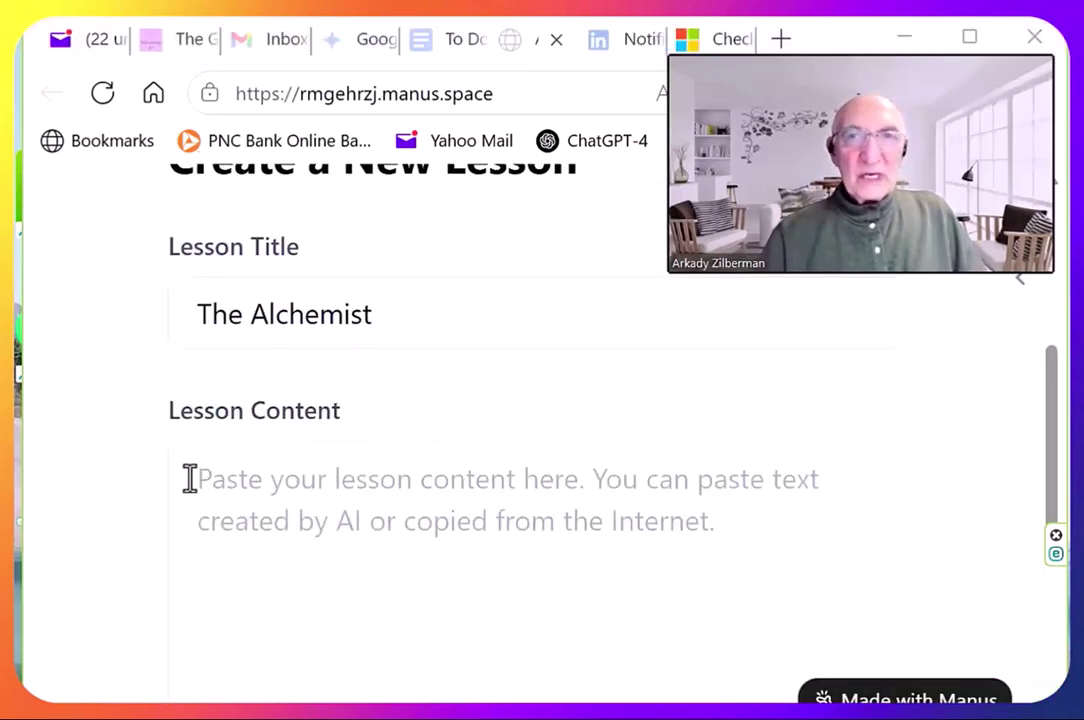
pyautogui.click(190, 480)
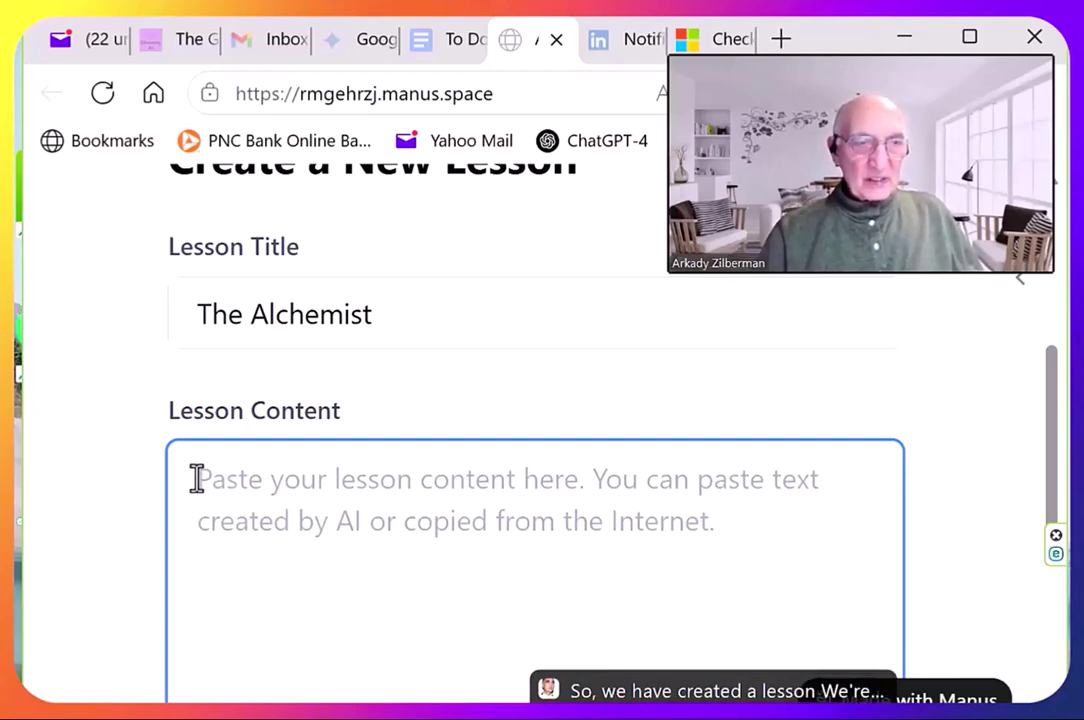
pyautogui.hotkey('ctrl', 'v')
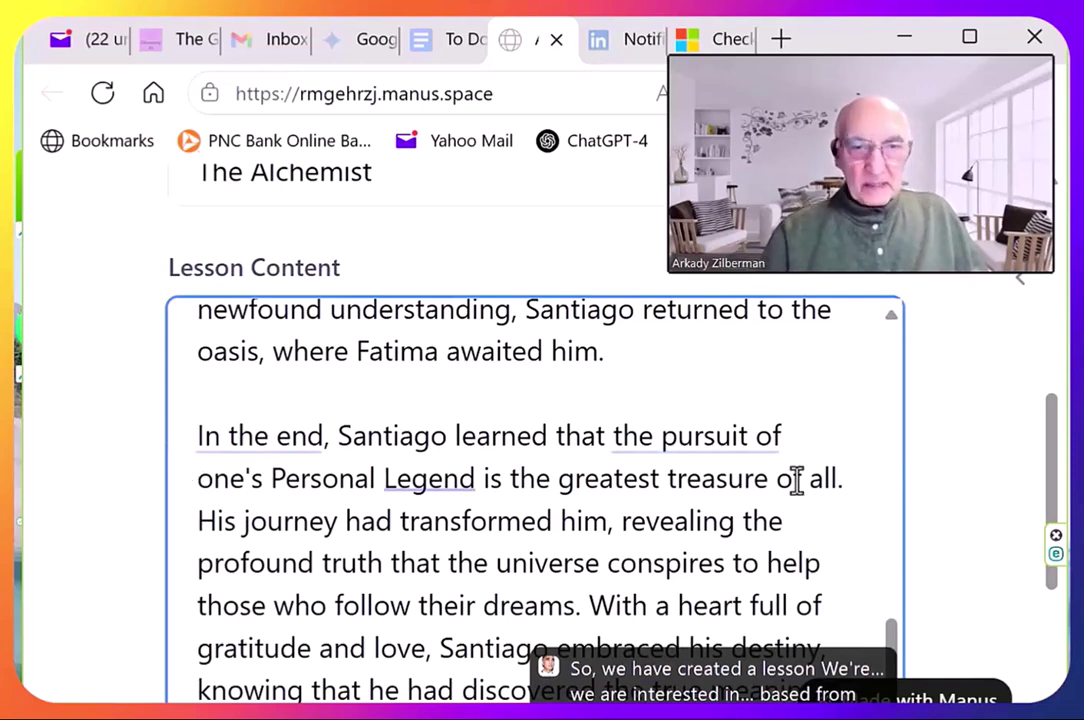
# Check the pasted story text through to its last paragraph and save the lesson.
pyautogui.scroll(8, 796, 480)
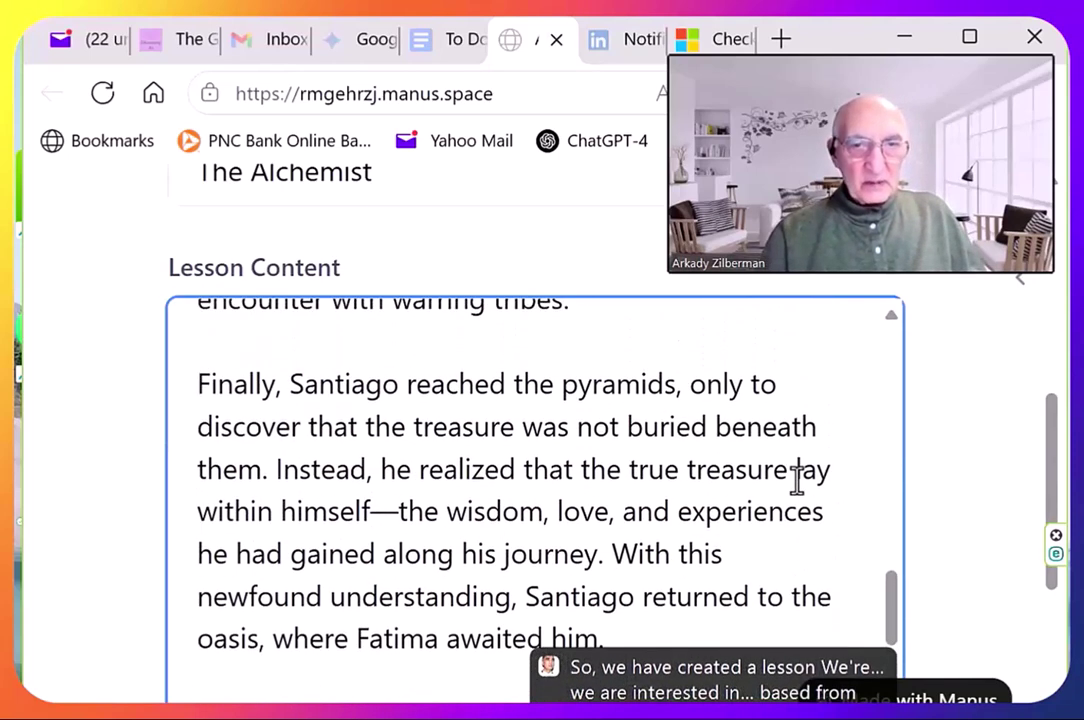
pyautogui.scroll(5, 796, 480)
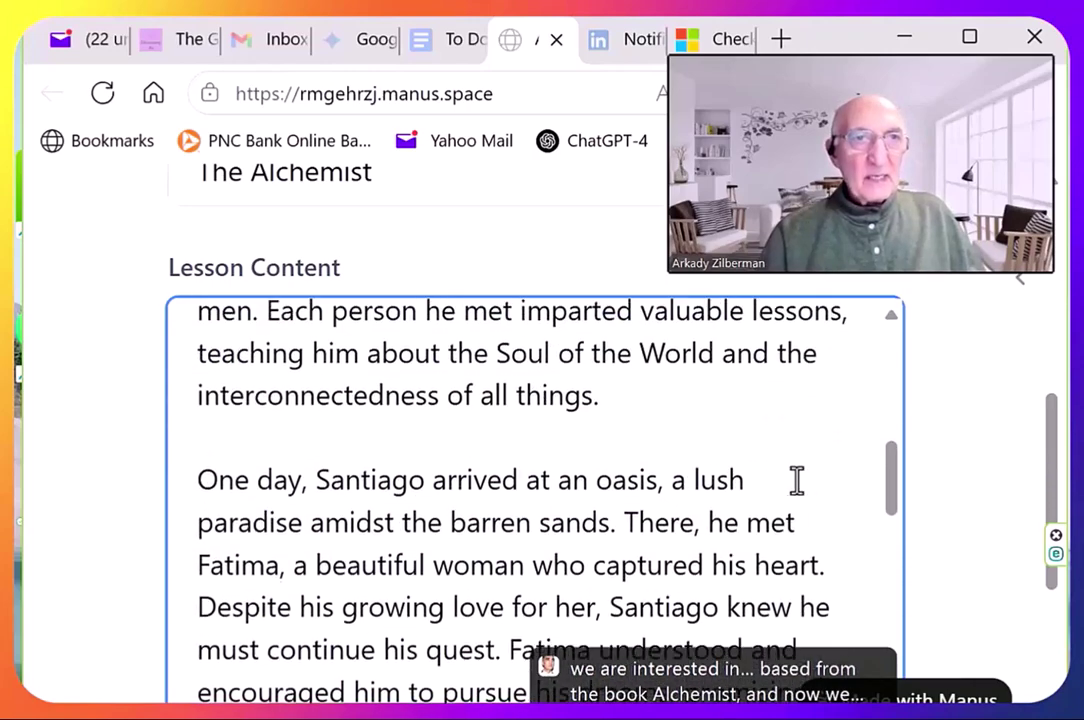
pyautogui.scroll(2, 796, 480)
pyautogui.scroll(-8, 796, 480)
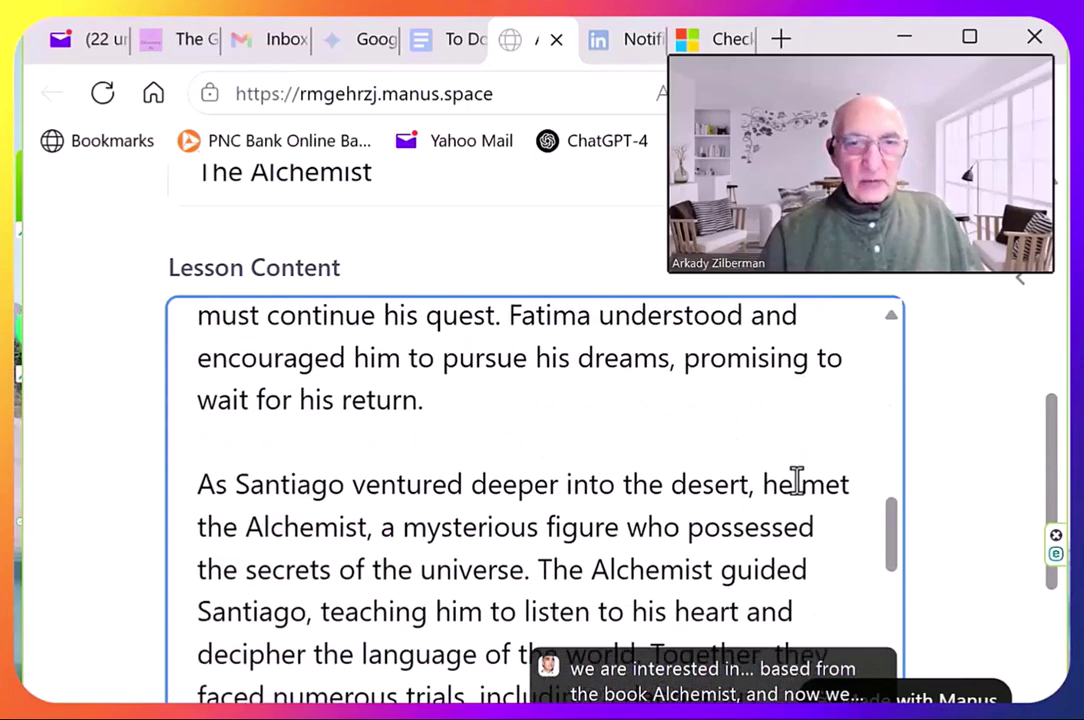
pyautogui.scroll(-6, 796, 480)
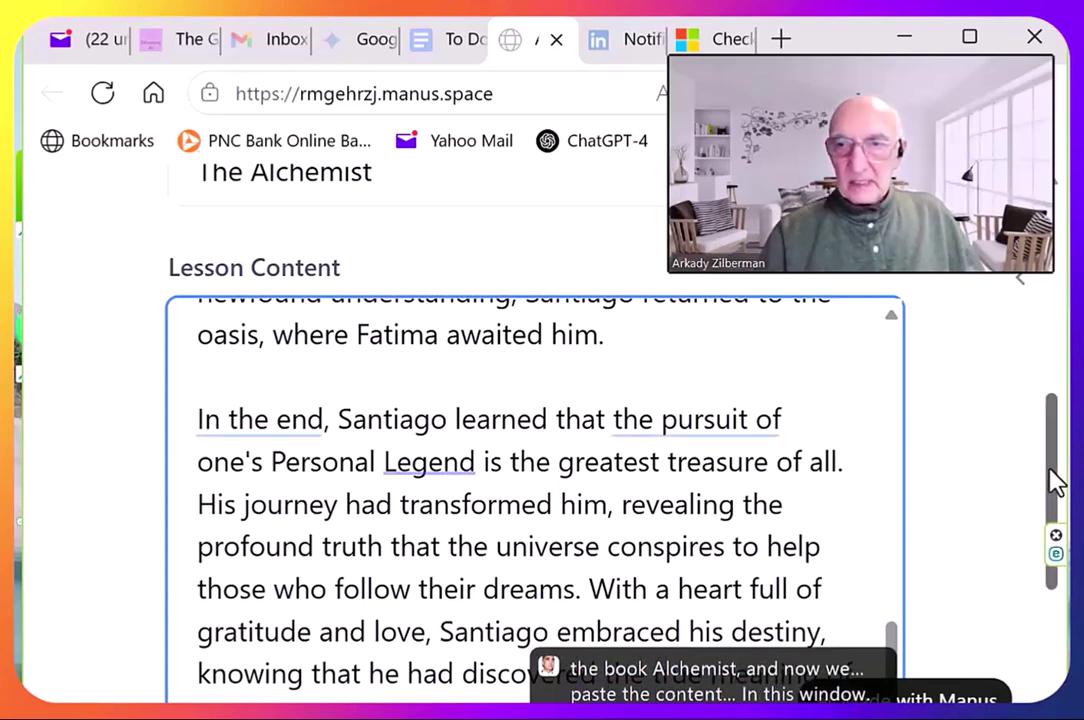
pyautogui.scroll(-1, 1047, 510)
pyautogui.scroll(-3, 1043, 548)
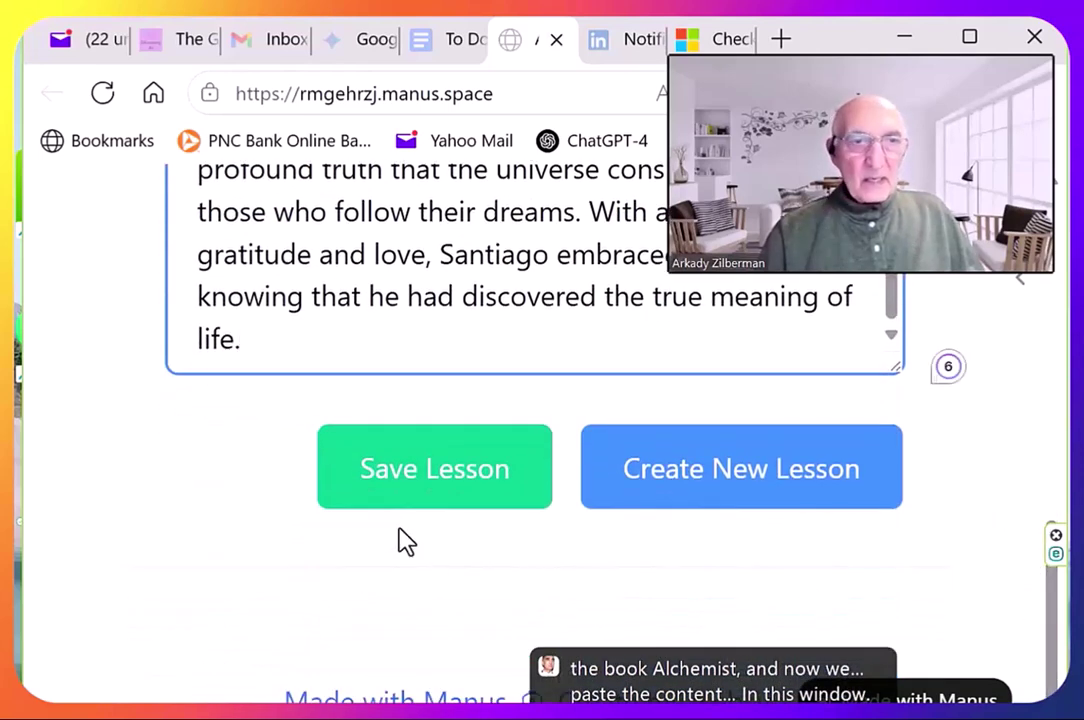
pyautogui.click(407, 486)
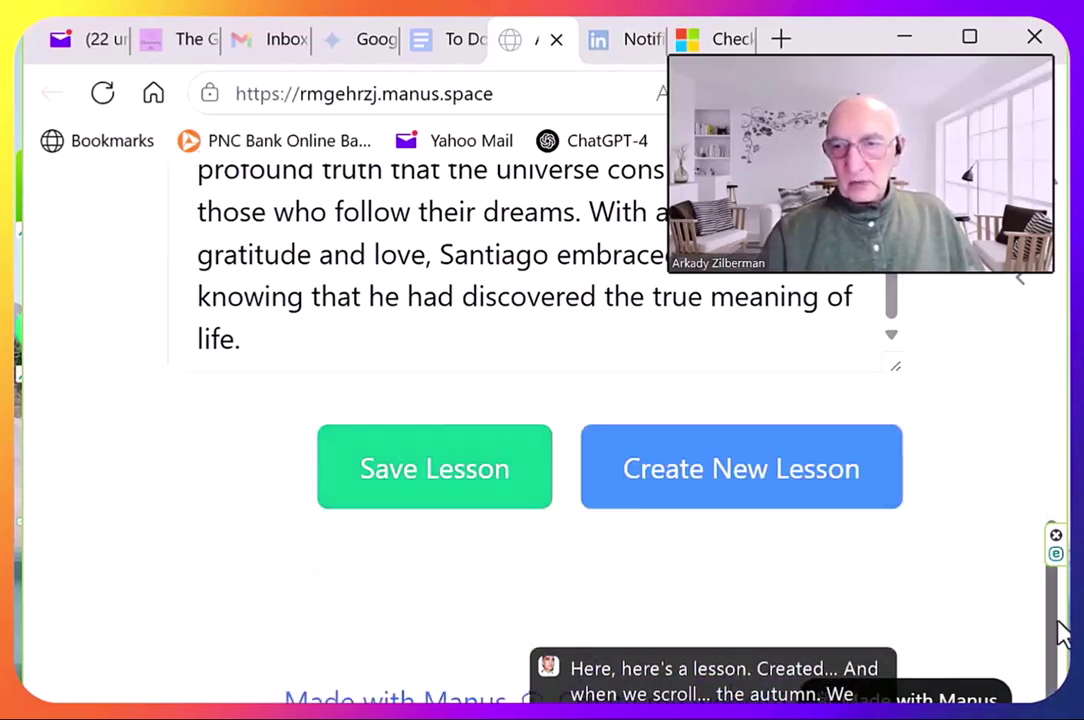
# Open the content folder and view the saved lesson "The Alchemist" in the lesson list.
pyautogui.moveTo(1058, 628); pyautogui.dragTo(1055, 102)
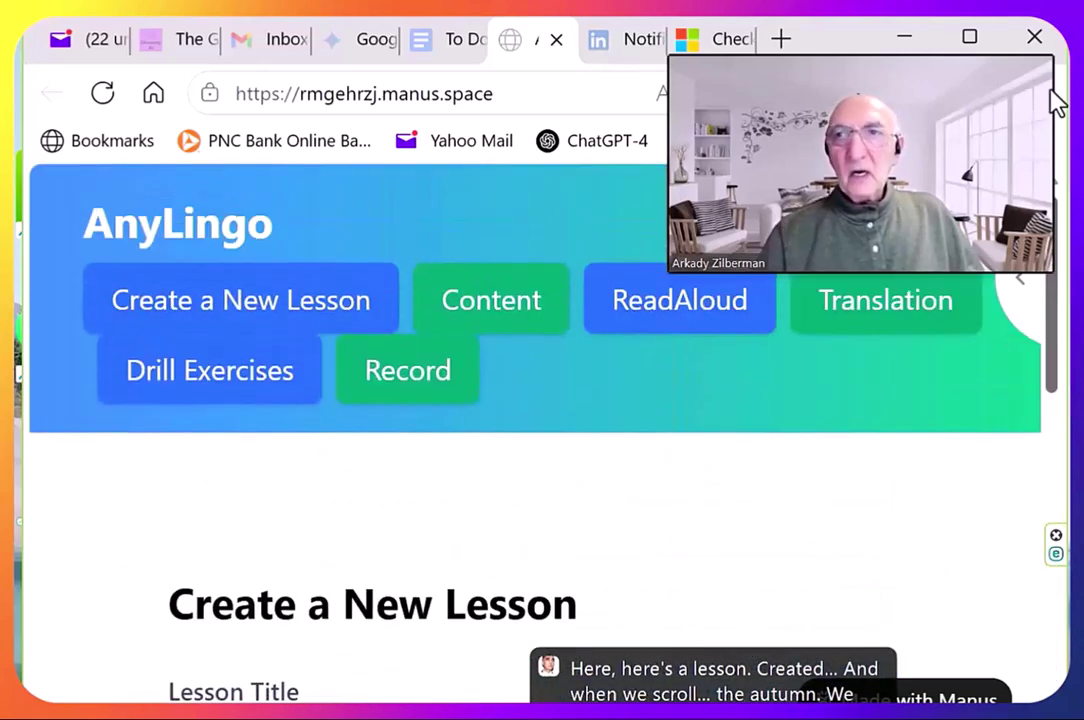
pyautogui.click(489, 313)
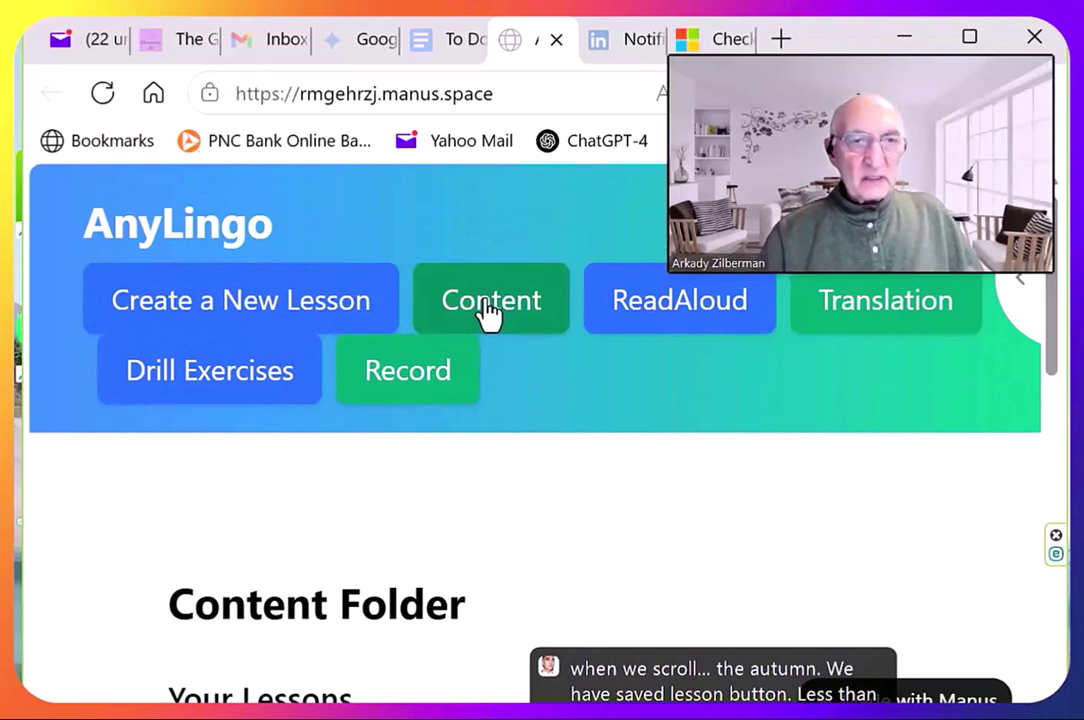
pyautogui.scroll(-3, 617, 525)
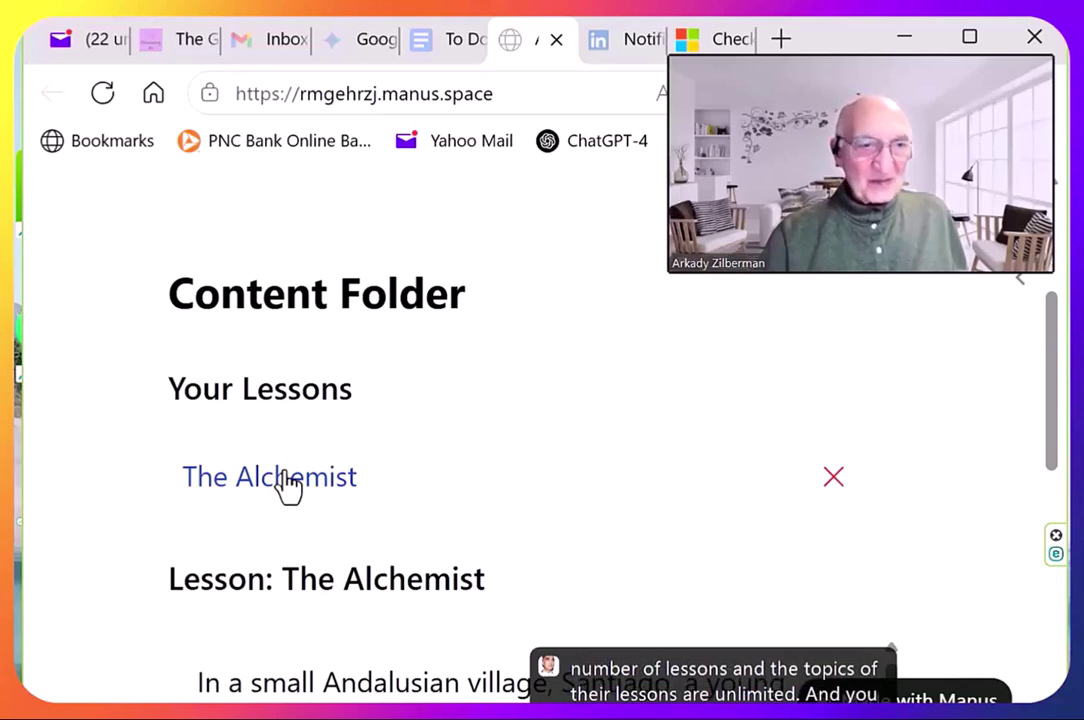
# Go to the drill exercises for The Alchemist and open Drill 1: Listen and Follow.
pyautogui.scroll(3, 445, 483)
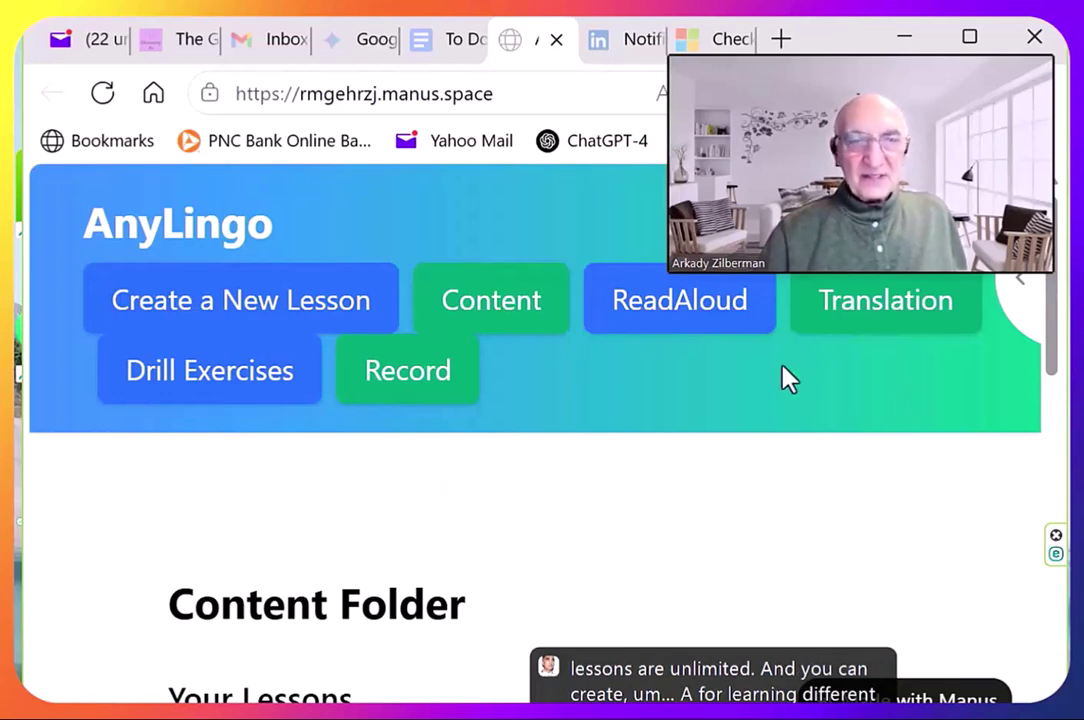
pyautogui.click(210, 380)
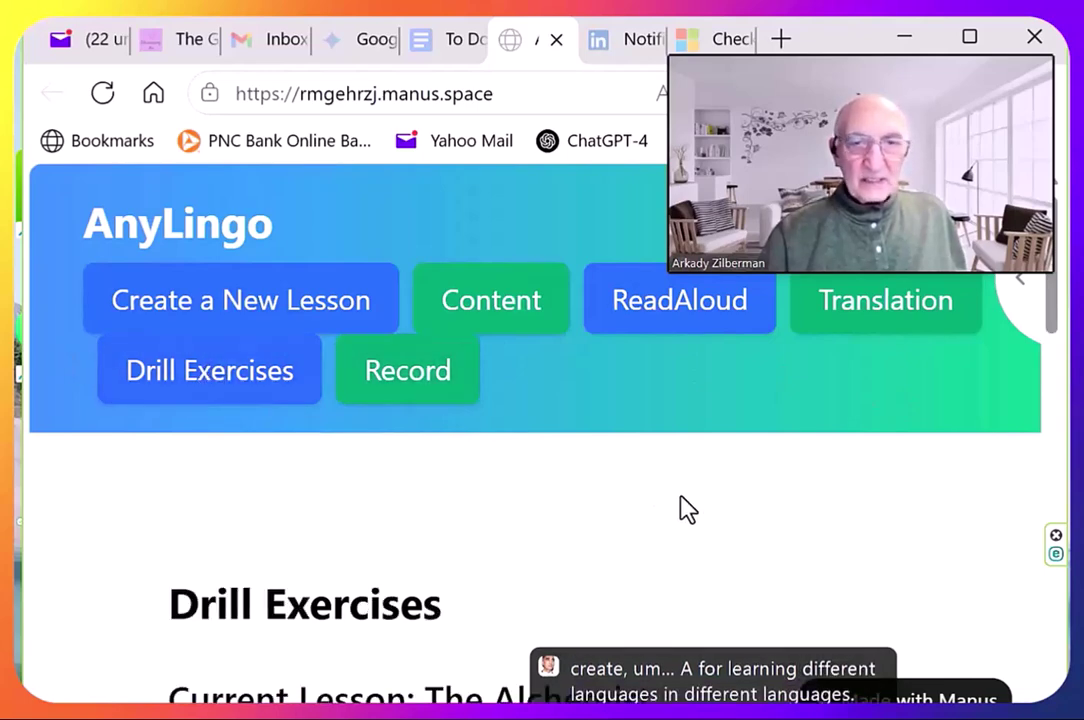
pyautogui.scroll(-3, 688, 510)
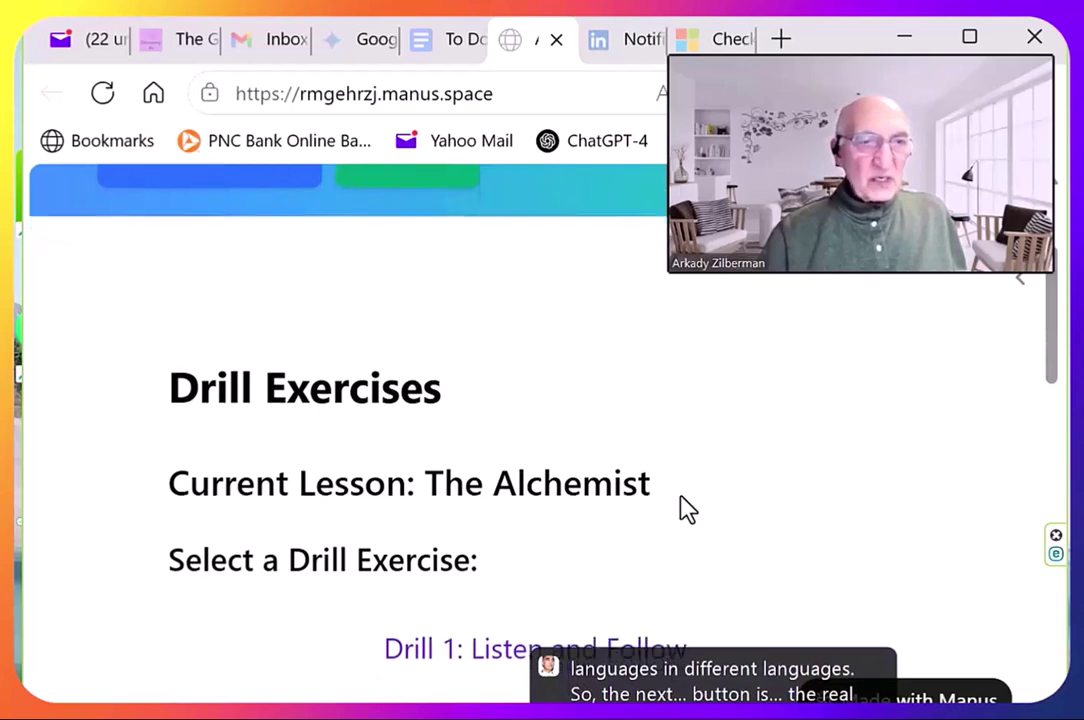
pyautogui.scroll(-1, 688, 510)
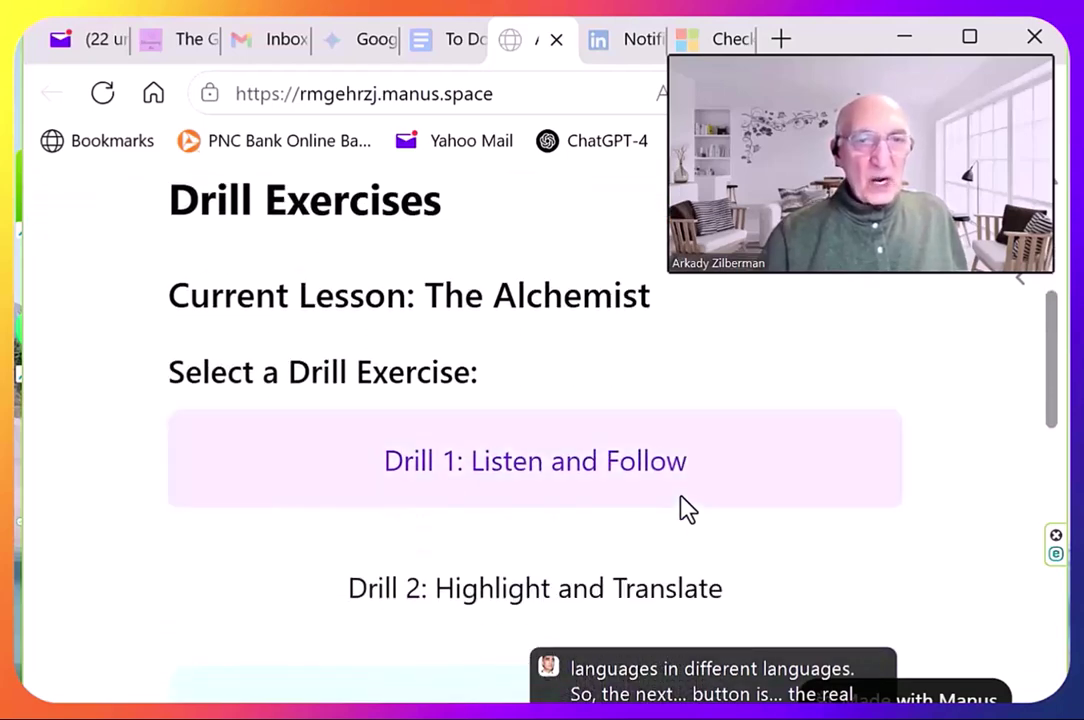
pyautogui.click(686, 508)
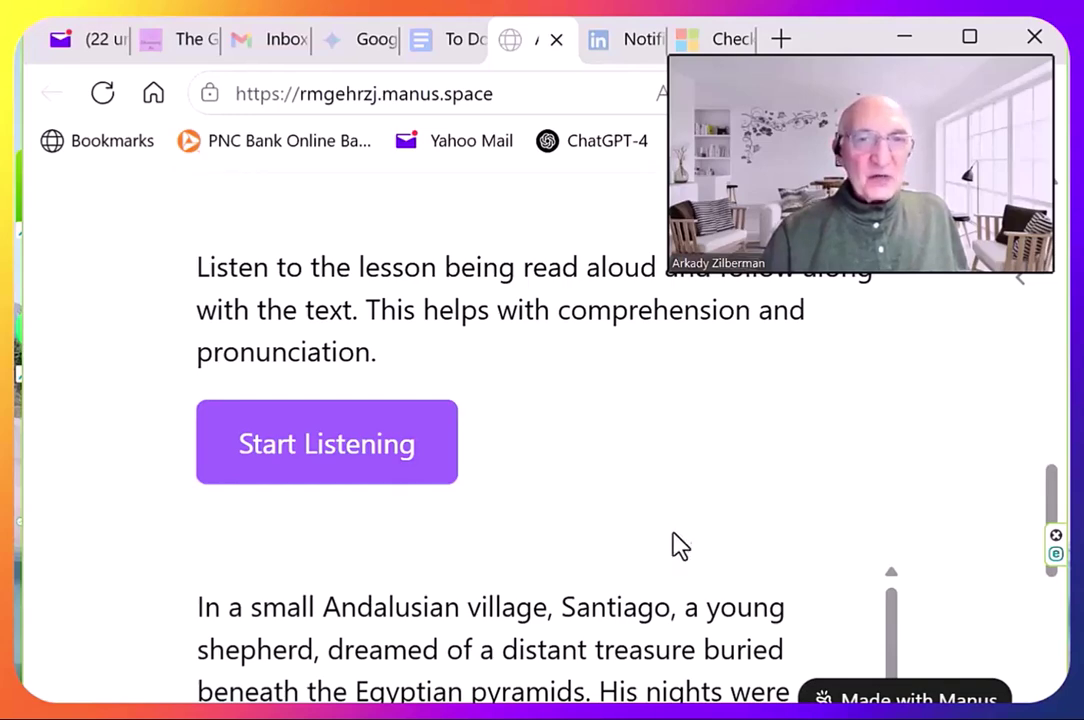
# Start listening to the lesson and follow the story text paragraph by paragraph as it is read aloud.
pyautogui.scroll(1, 679, 547)
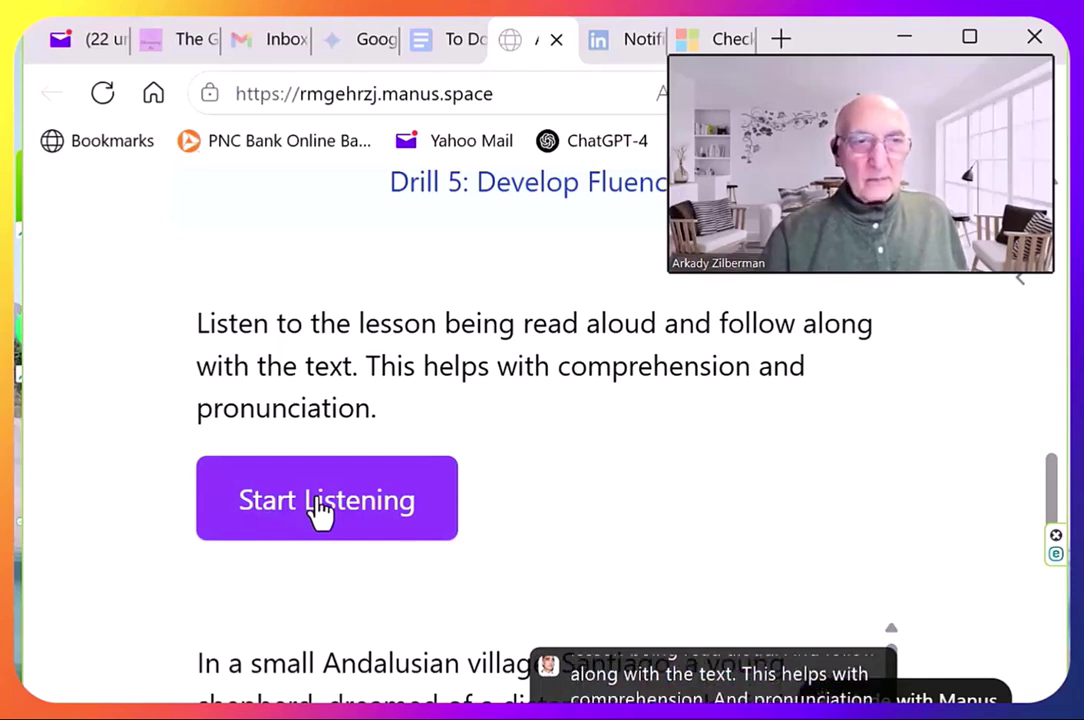
pyautogui.scroll(-3, 699, 498)
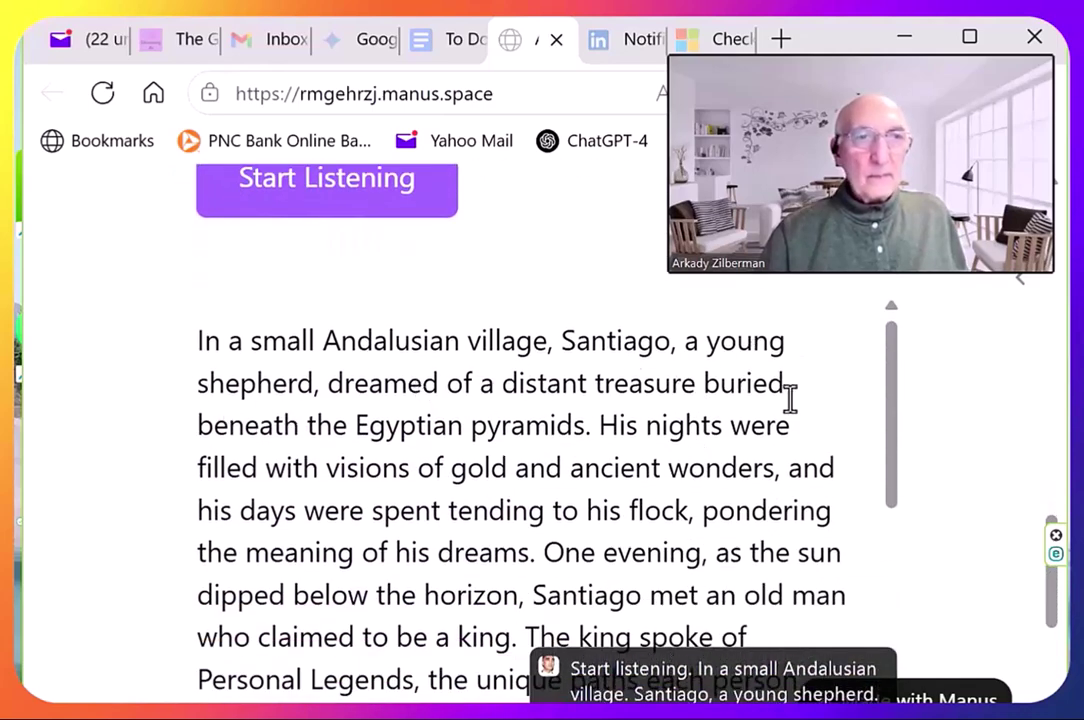
pyautogui.scroll(-1, 790, 397)
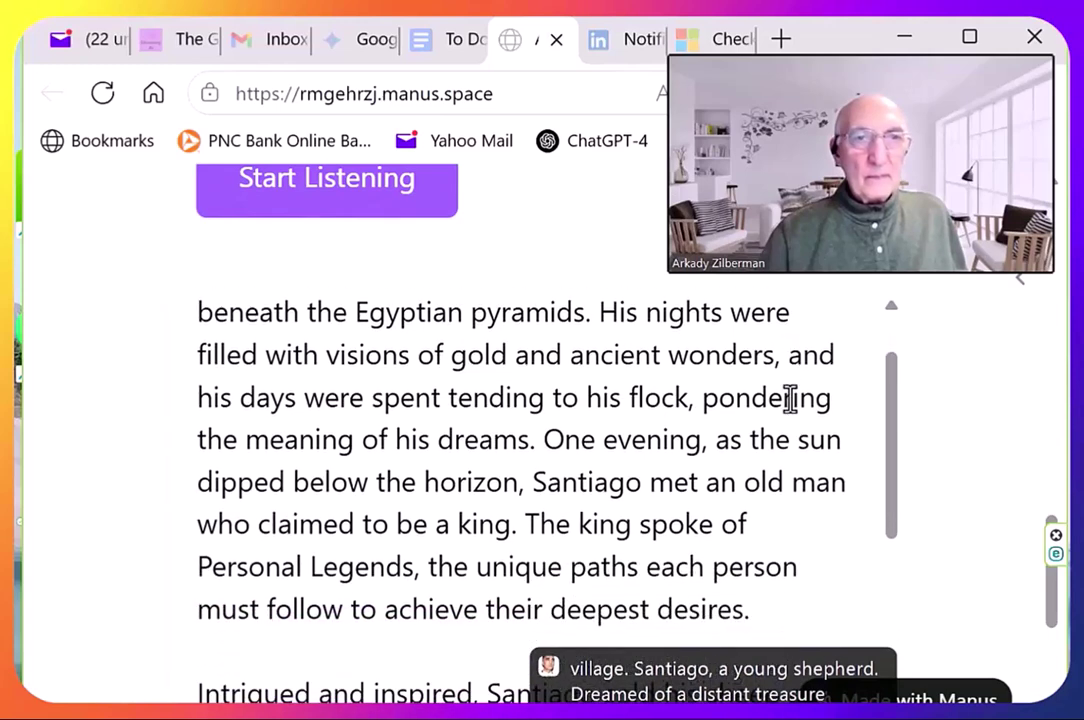
pyautogui.scroll(1, 790, 397)
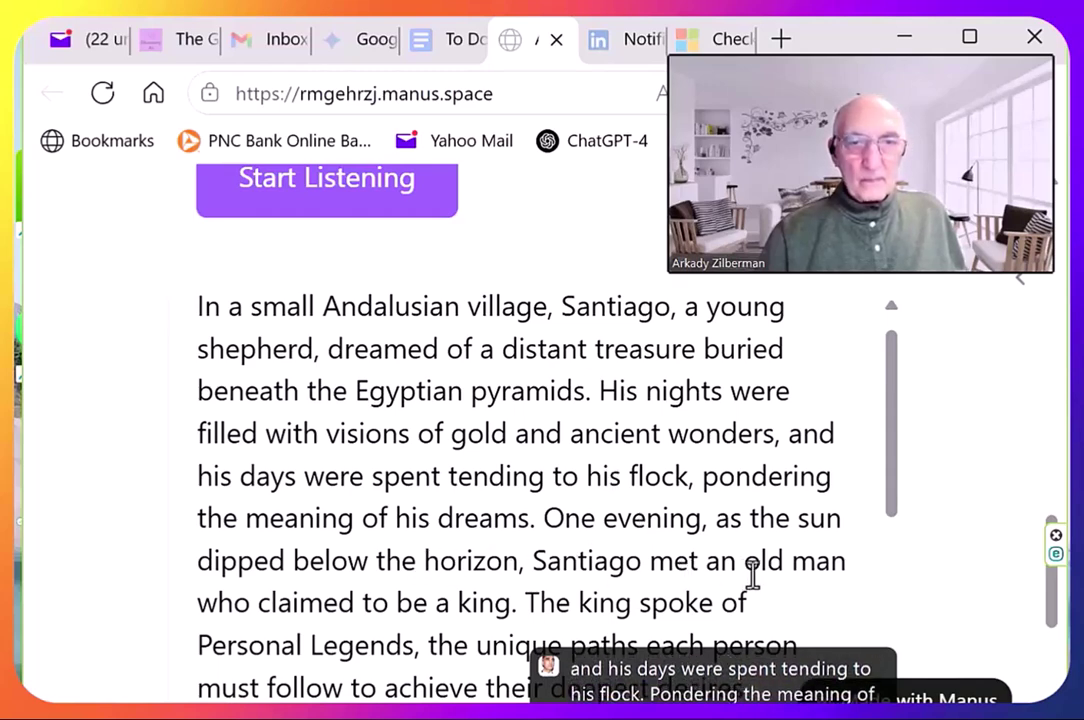
pyautogui.scroll(-2, 840, 560)
pyautogui.scroll(-1, 840, 560)
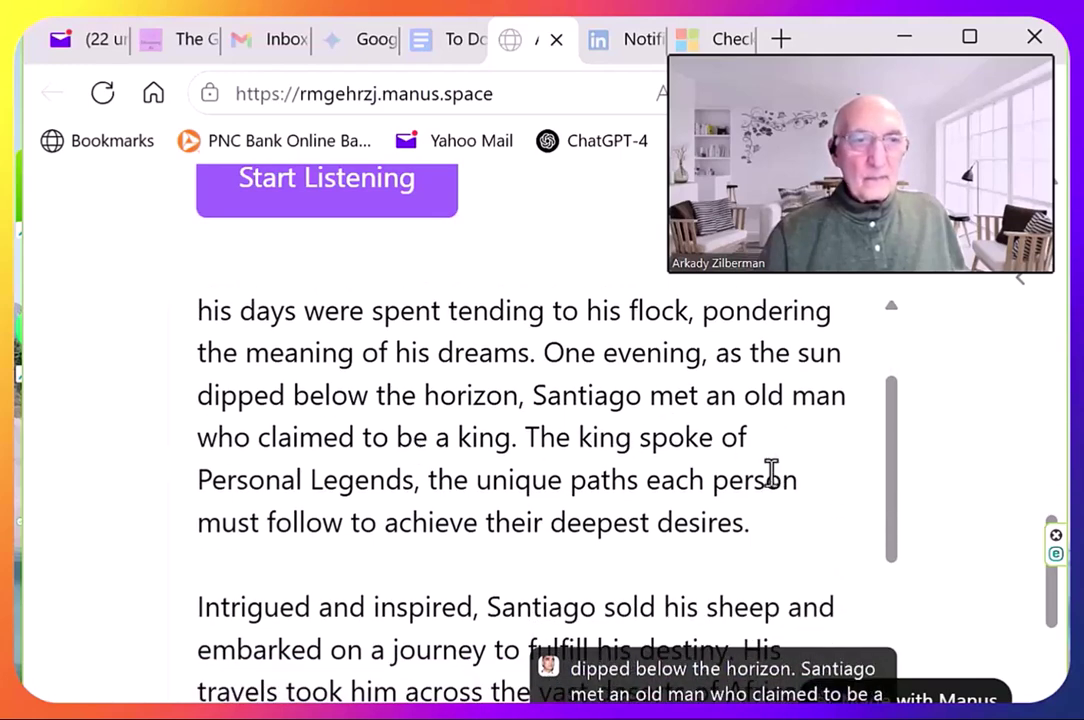
pyautogui.scroll(-2, 771, 474)
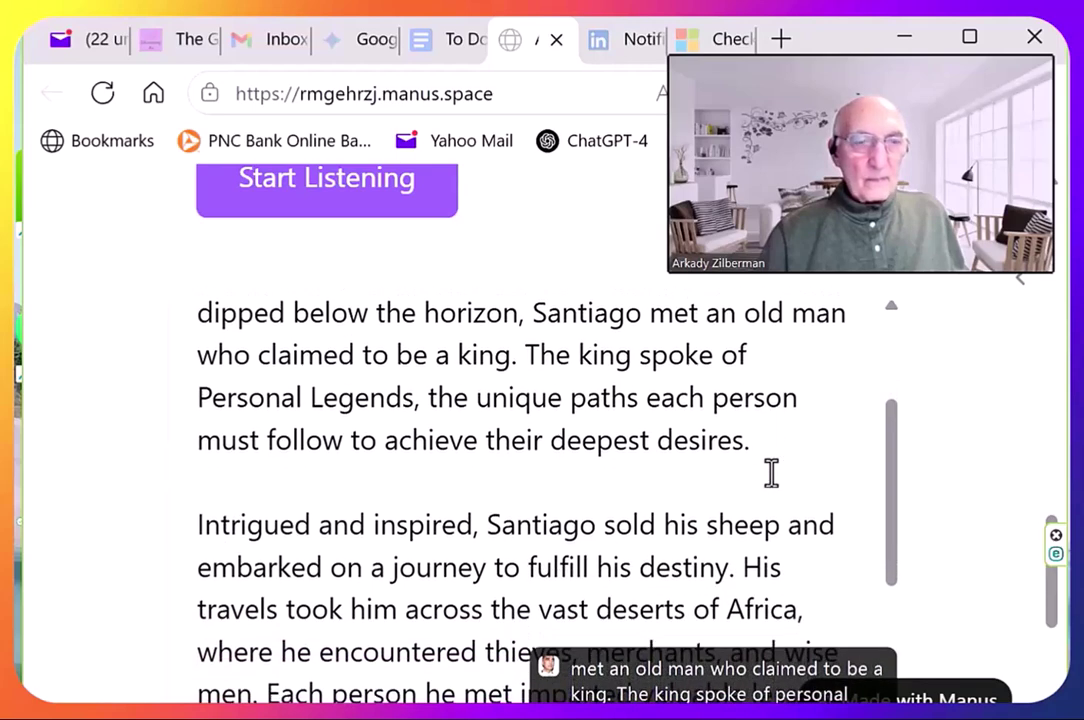
pyautogui.scroll(-2, 779, 486)
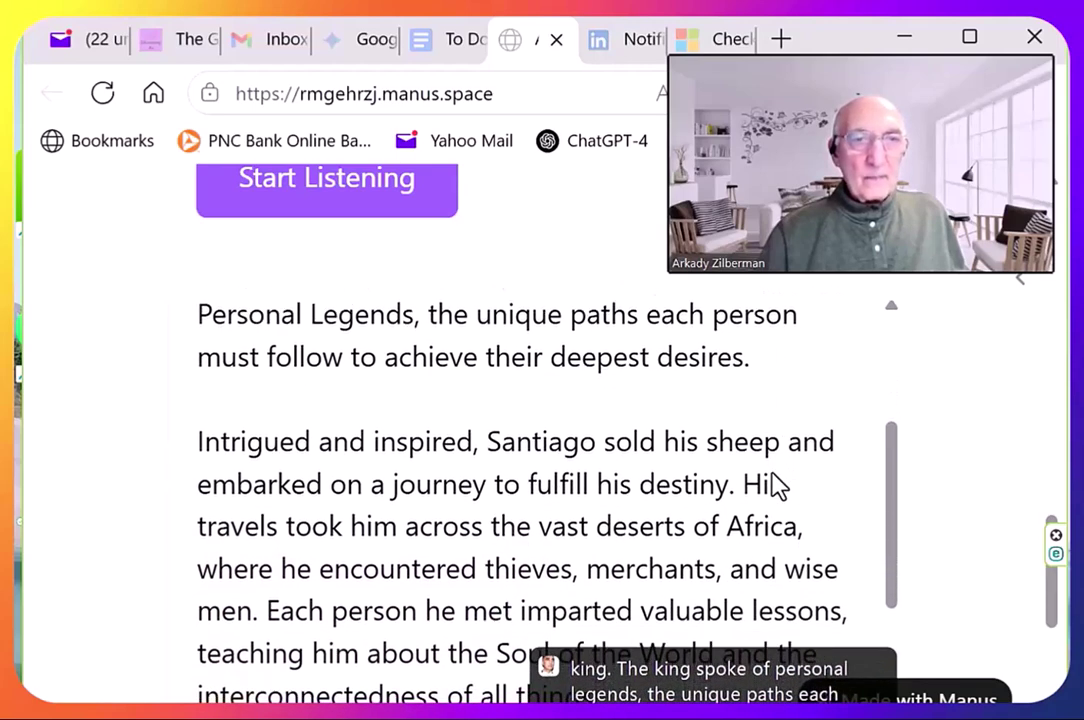
pyautogui.scroll(-3, 770, 474)
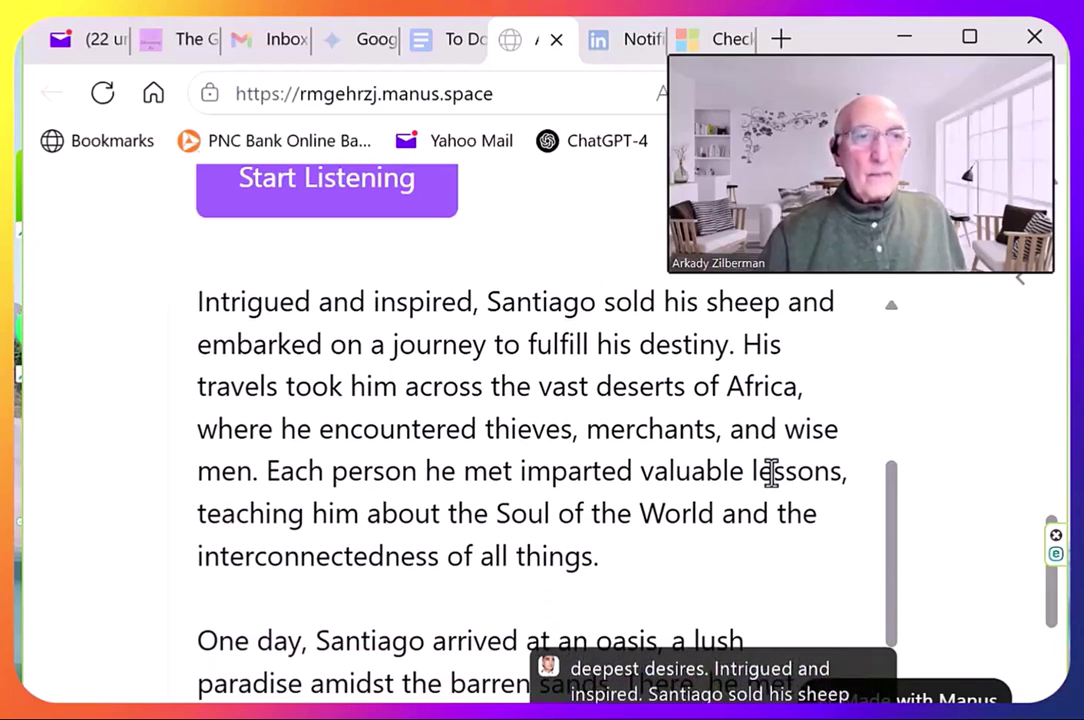
pyautogui.scroll(-3, 770, 474)
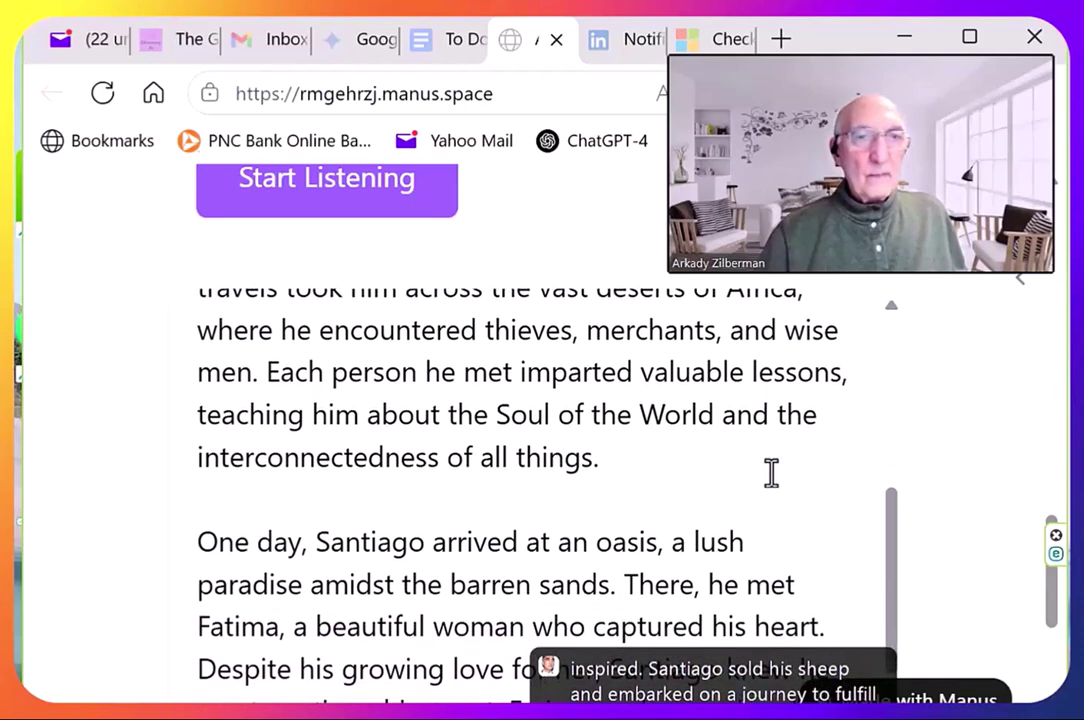
pyautogui.scroll(1, 772, 478)
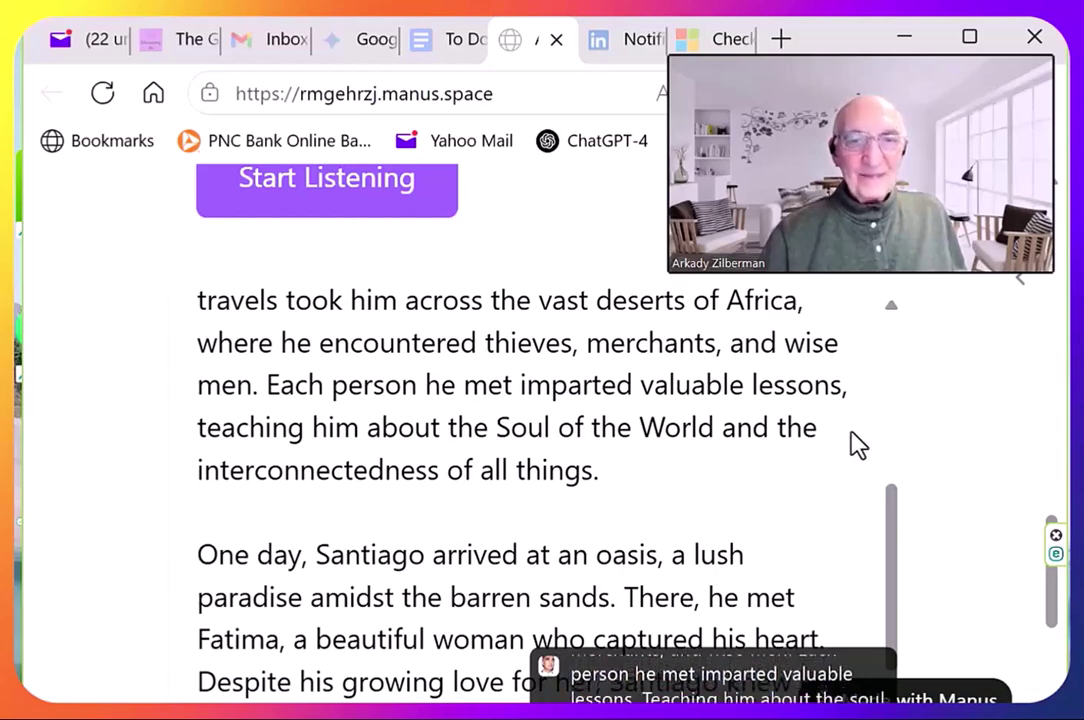
# Set the speech rate to 0.7x and view the available voices, keeping Microsoft David - English (United States).
pyautogui.scroll(5, 631, 461)
pyautogui.scroll(1, 631, 461)
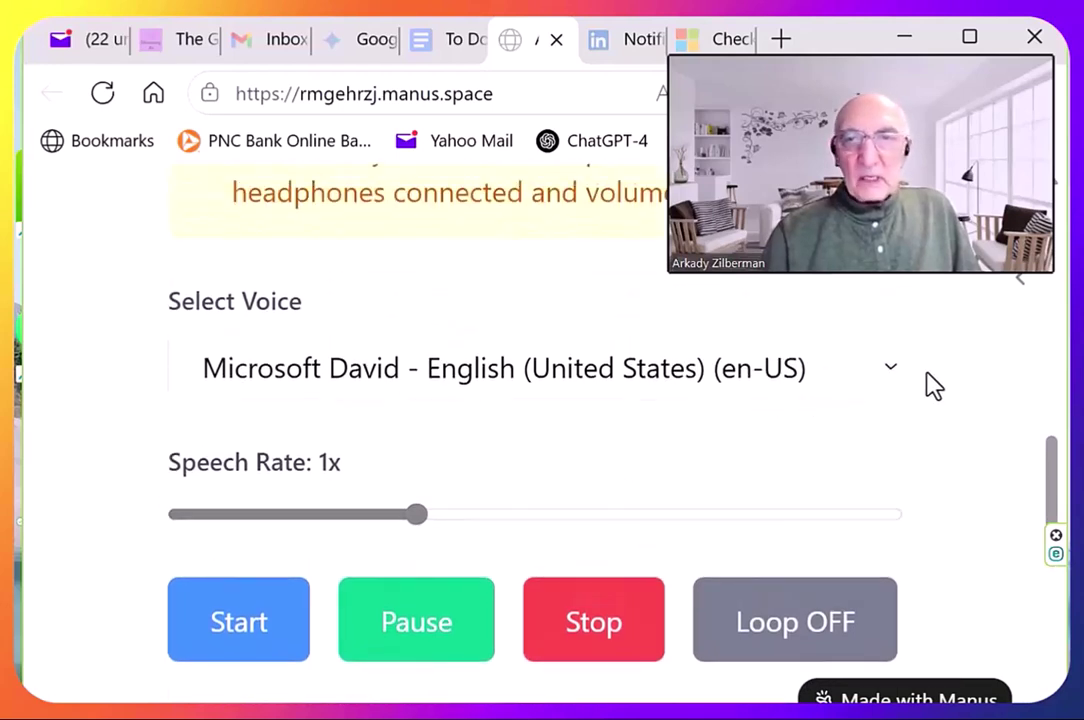
pyautogui.click(293, 517)
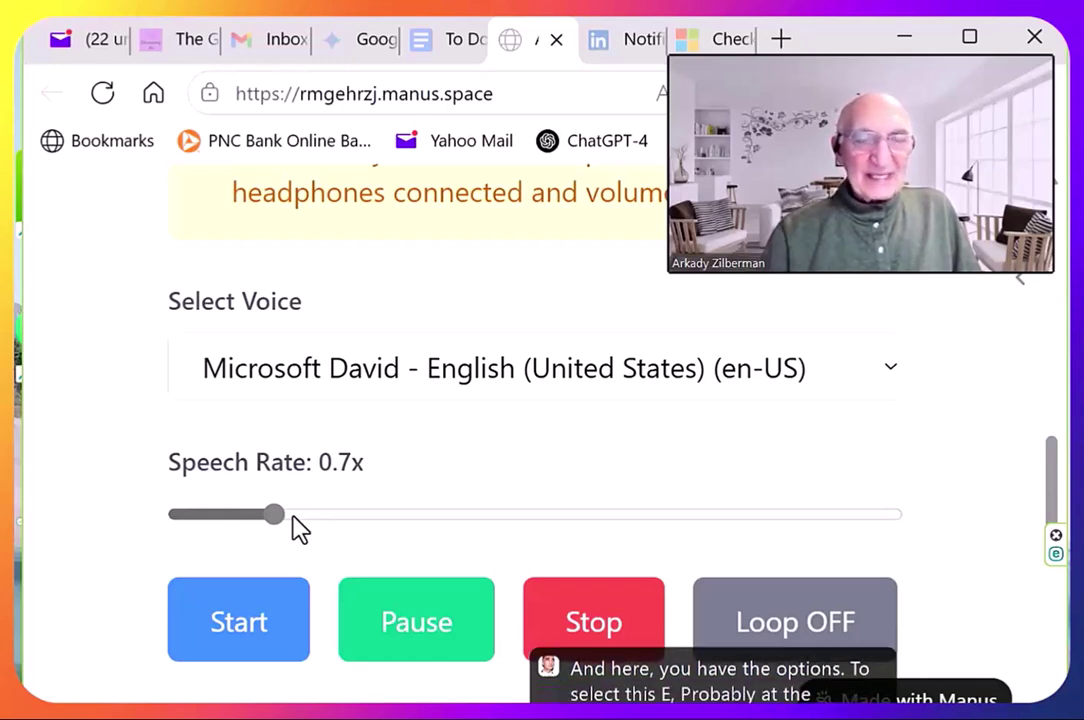
pyautogui.click(893, 374)
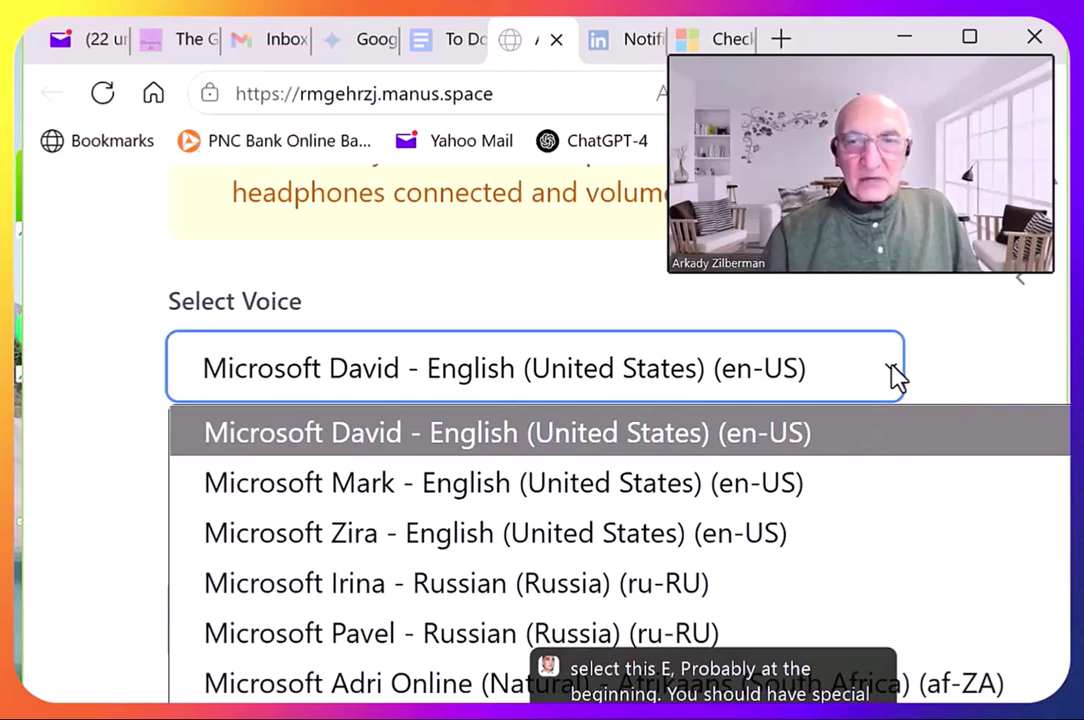
pyautogui.click(893, 374)
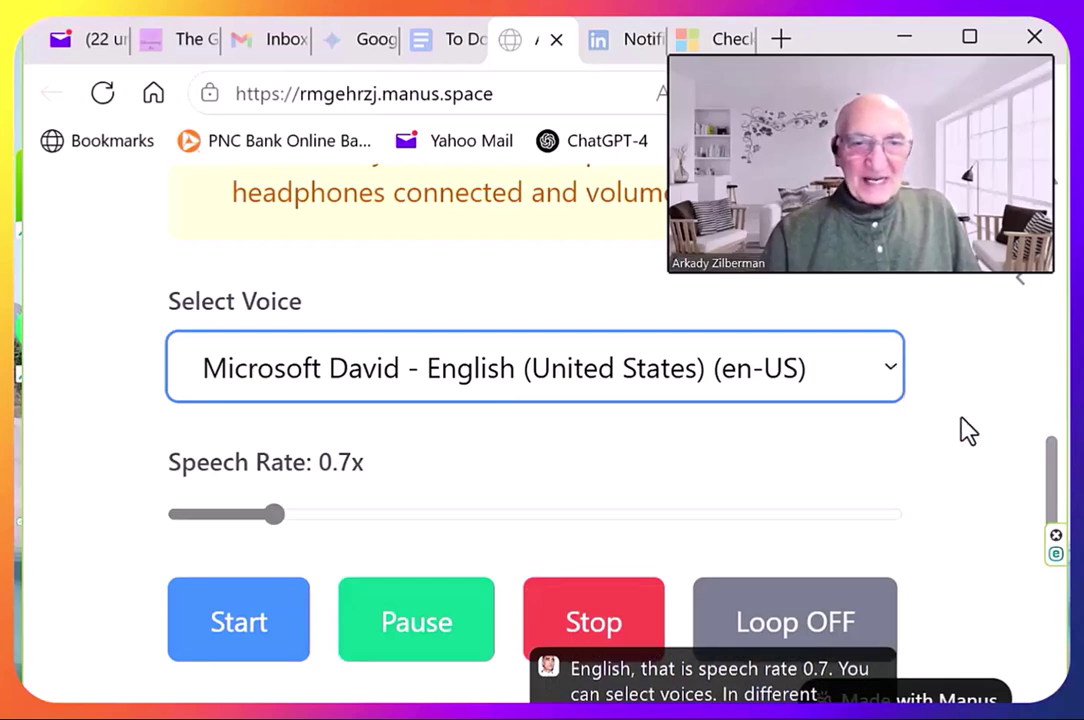
# Listen to the story's first paragraph at the reduced speech rate and follow its text.
pyautogui.scroll(-3, 948, 440)
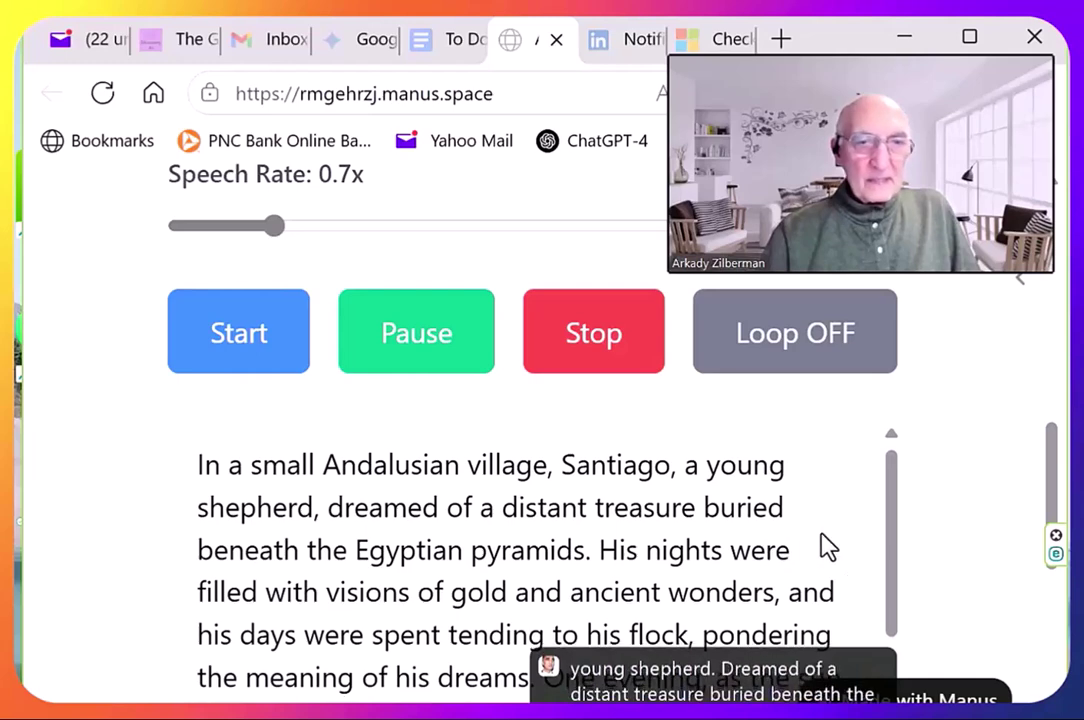
pyautogui.scroll(-2, 822, 546)
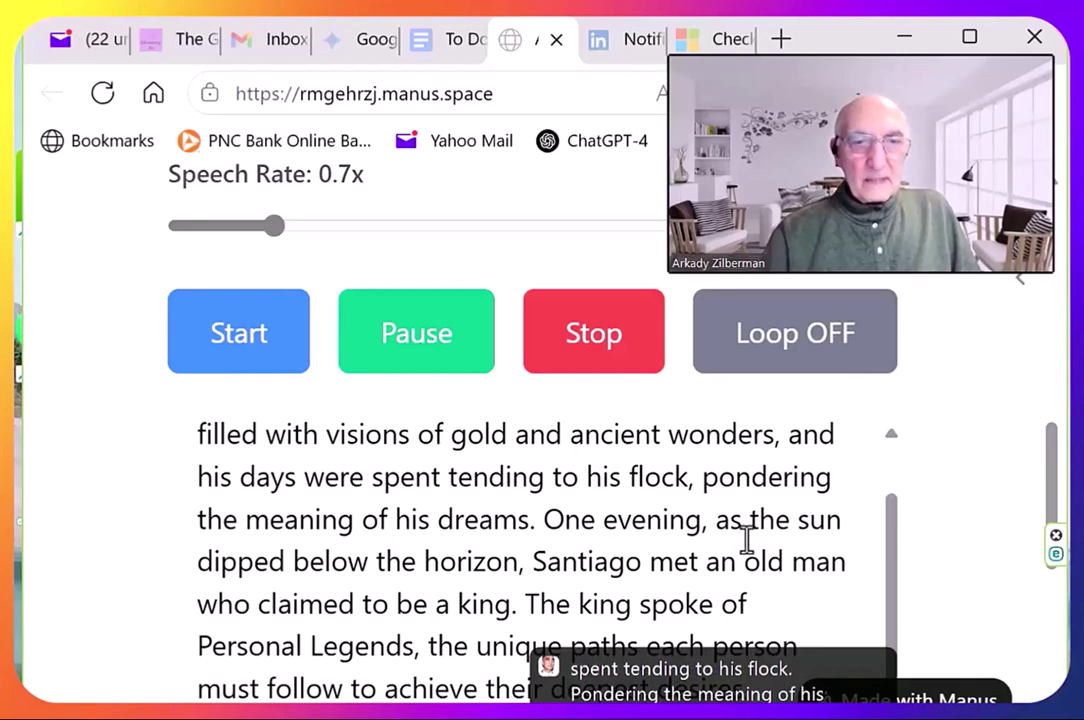
pyautogui.scroll(-2, 750, 548)
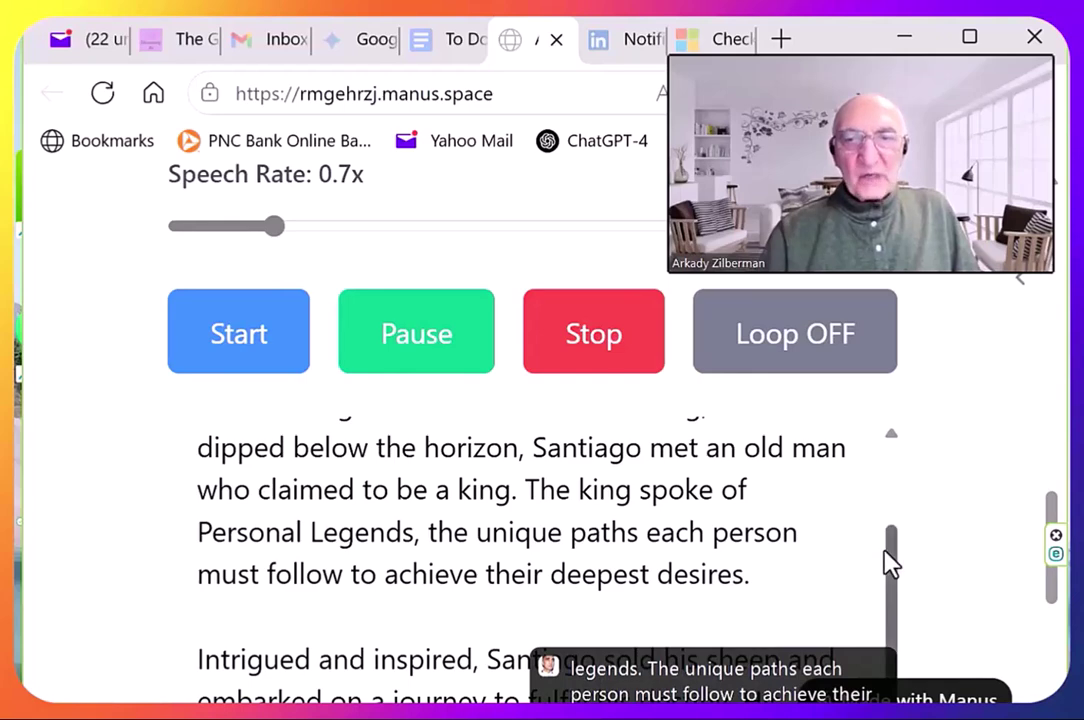
# Select the whole story text from its first sentence to the end and open the browser's Read aloud feature.
pyautogui.moveTo(890, 563); pyautogui.dragTo(897, 460)
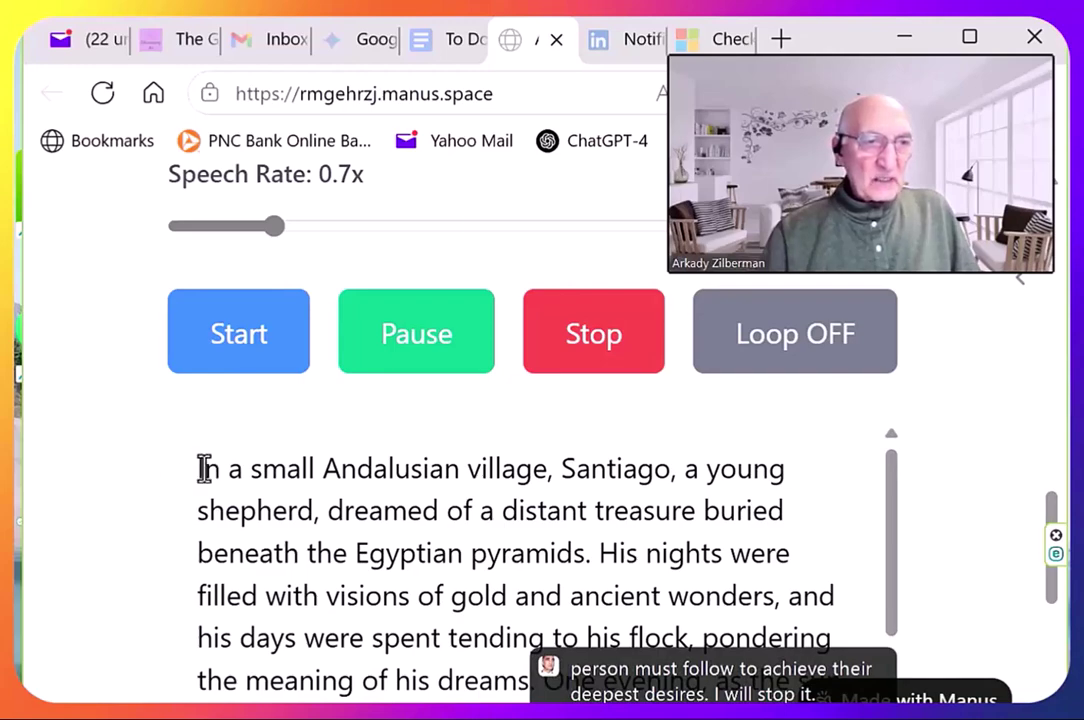
pyautogui.moveTo(198, 468); pyautogui.dragTo(697, 500)
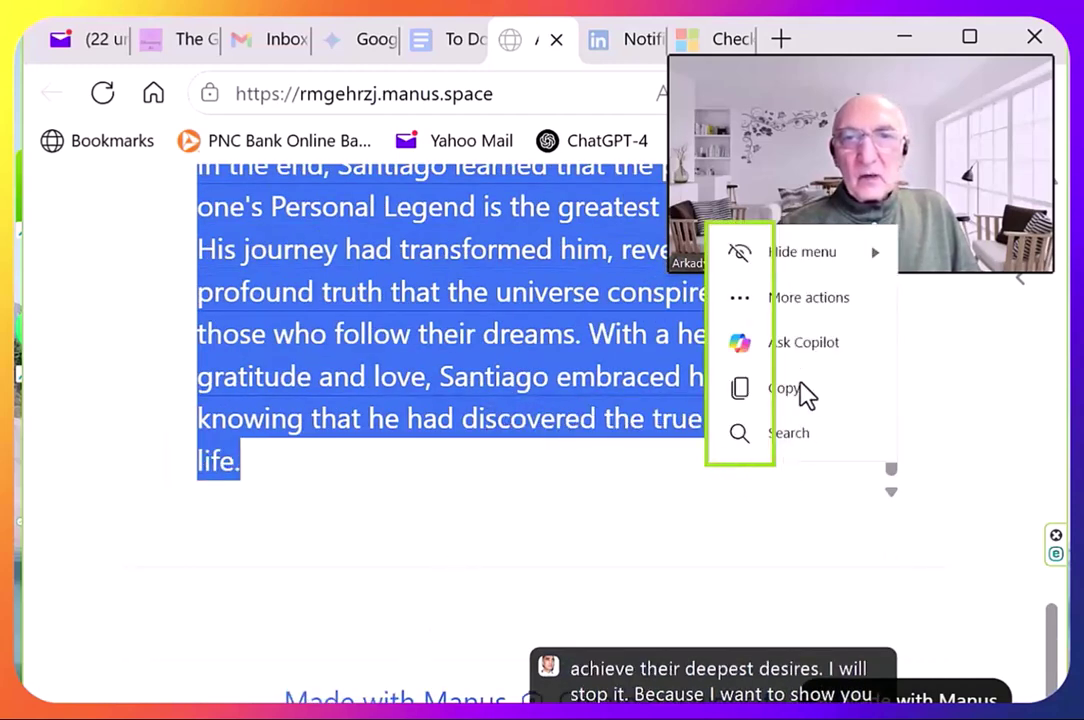
pyautogui.click(740, 299)
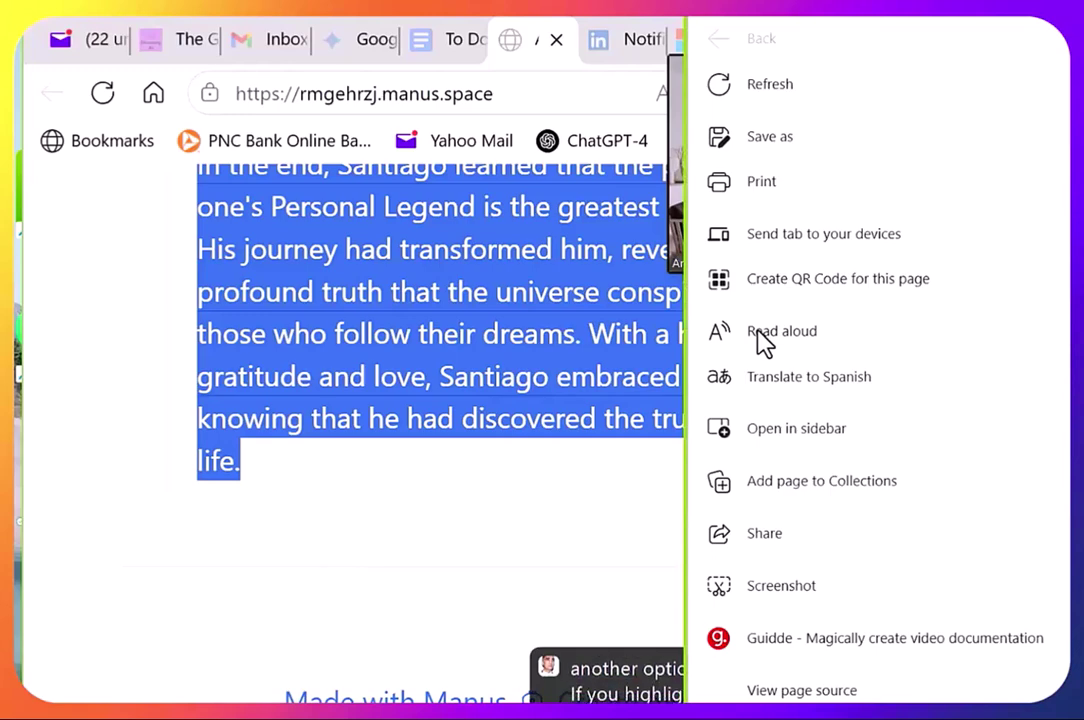
pyautogui.click(762, 340)
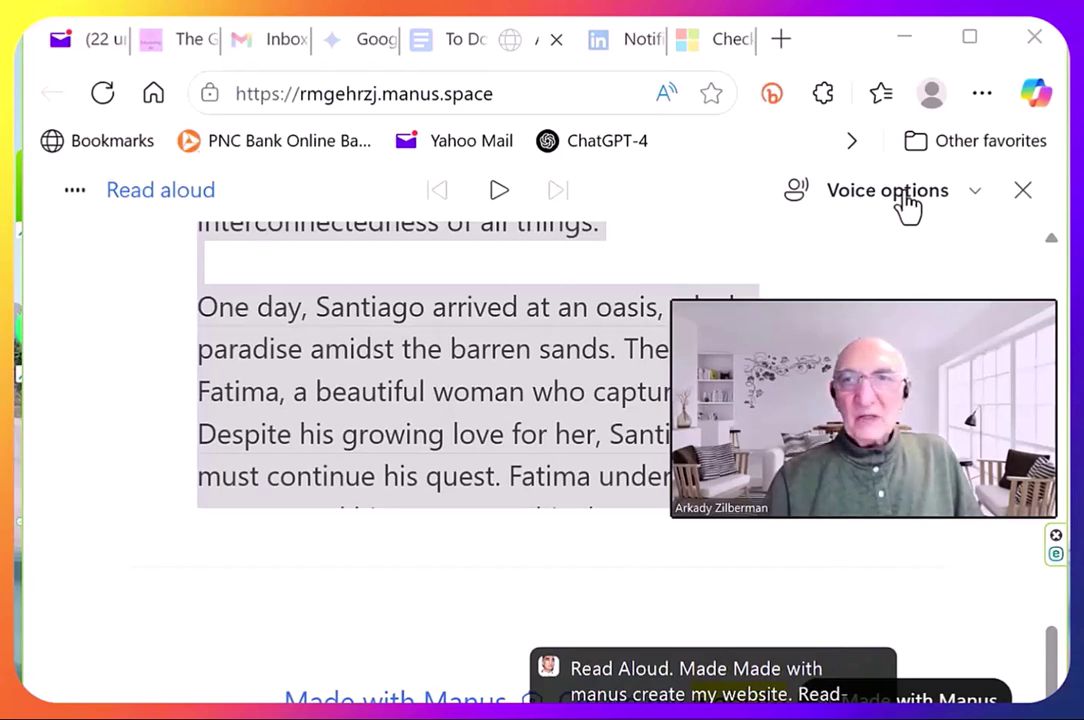
# Examine the Read aloud voice options, including the speed scale and the list of available voices.
pyautogui.click(977, 193)
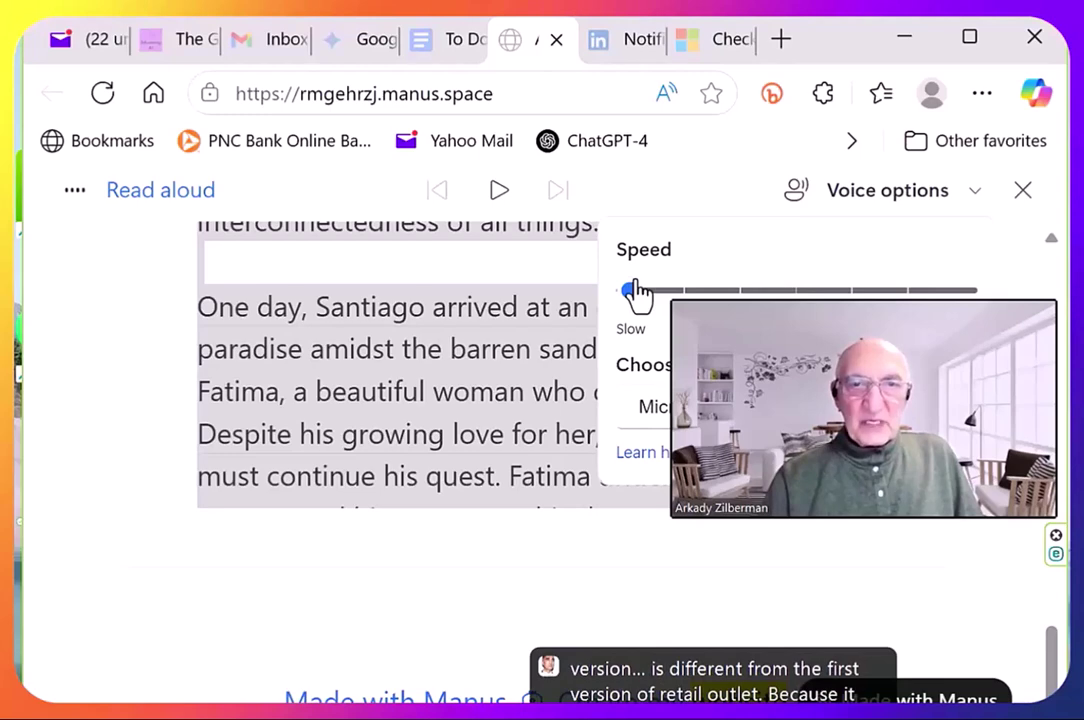
pyautogui.click(999, 338)
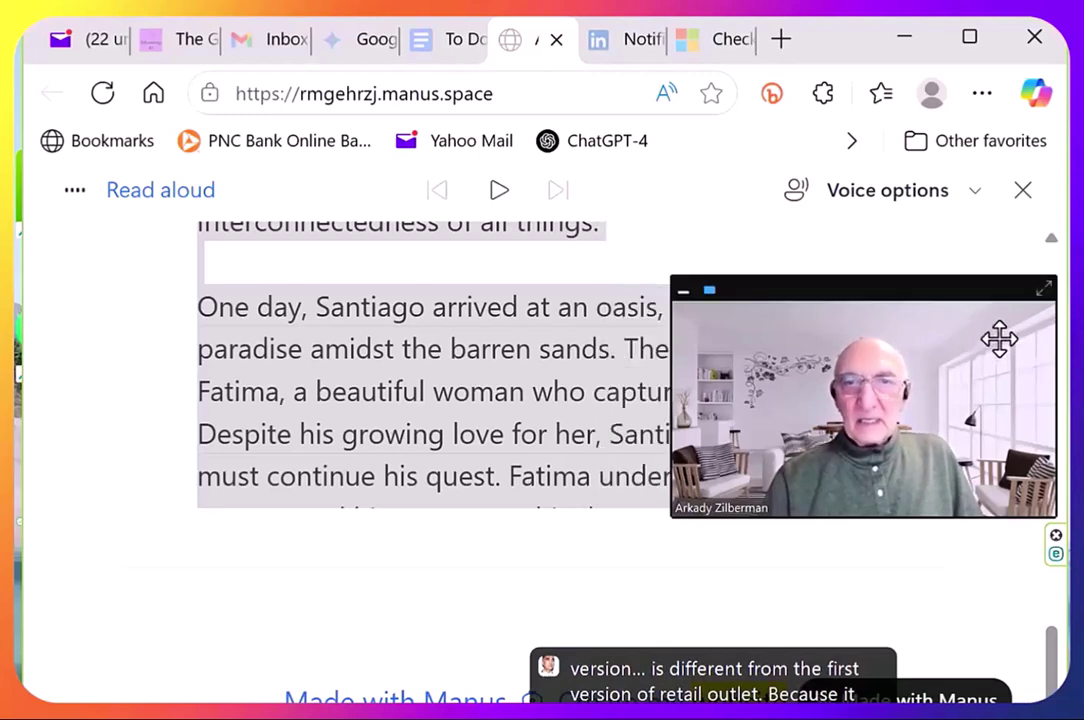
pyautogui.moveTo(999, 338); pyautogui.dragTo(407, 300)
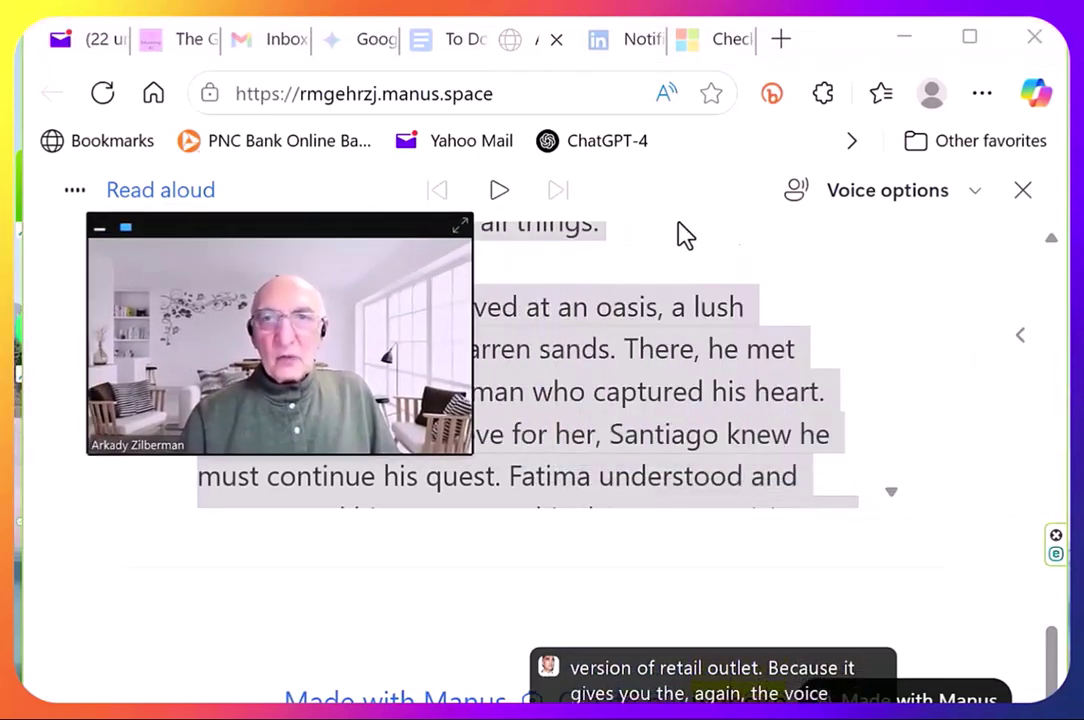
pyautogui.click(912, 205)
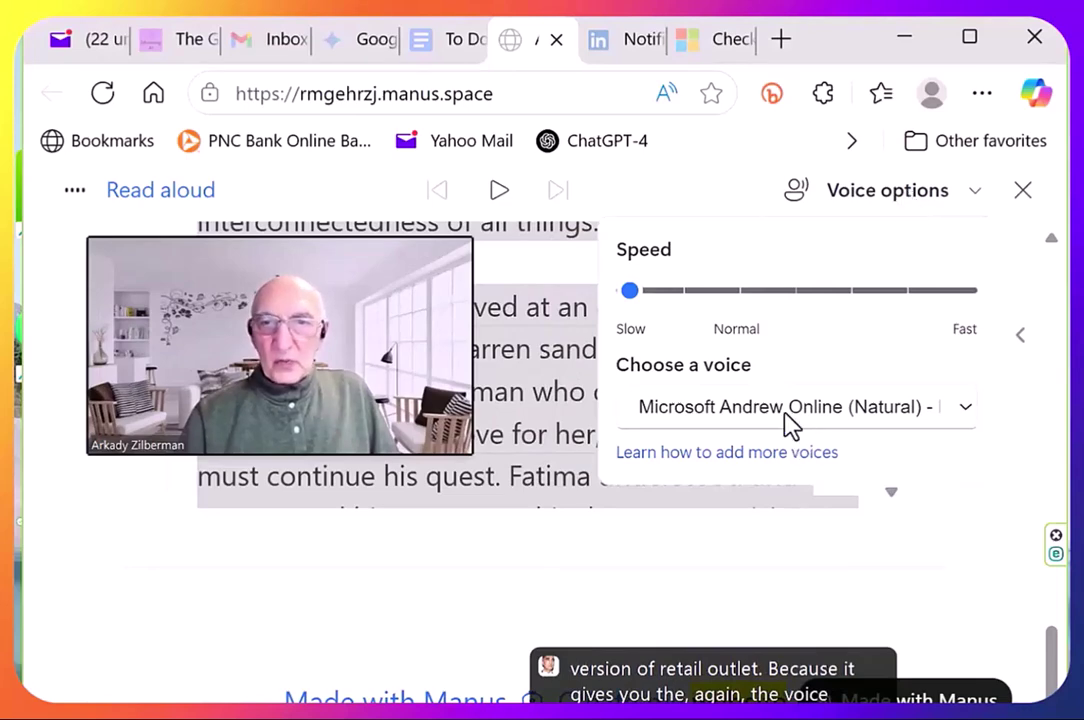
pyautogui.click(968, 418)
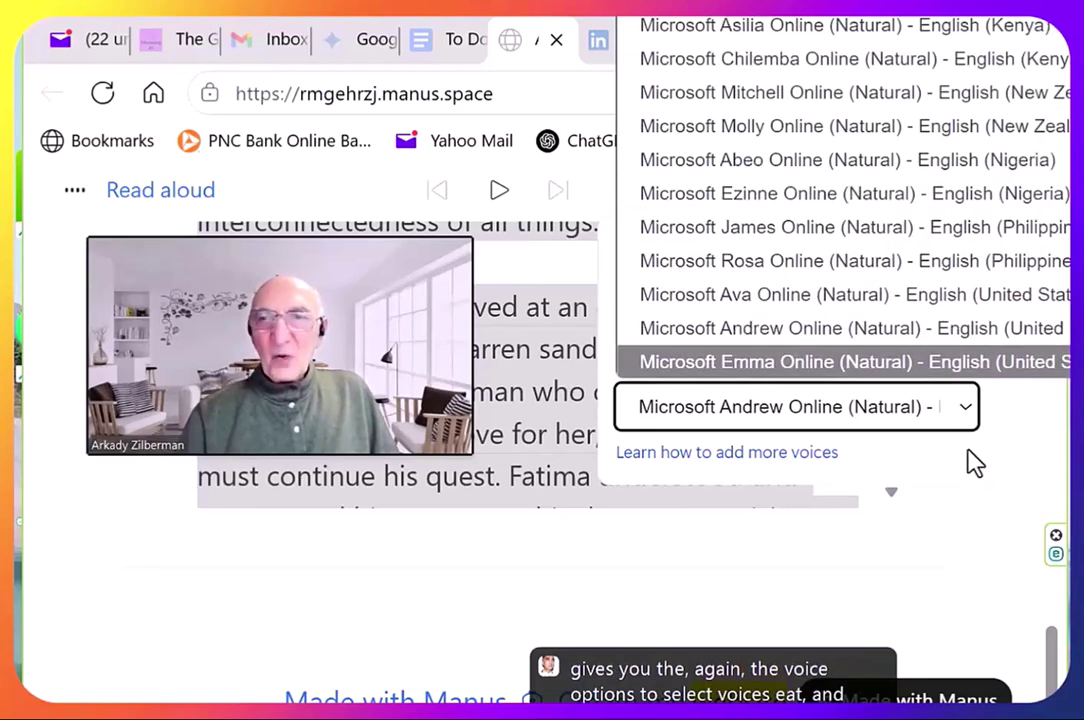
pyautogui.click(1040, 418)
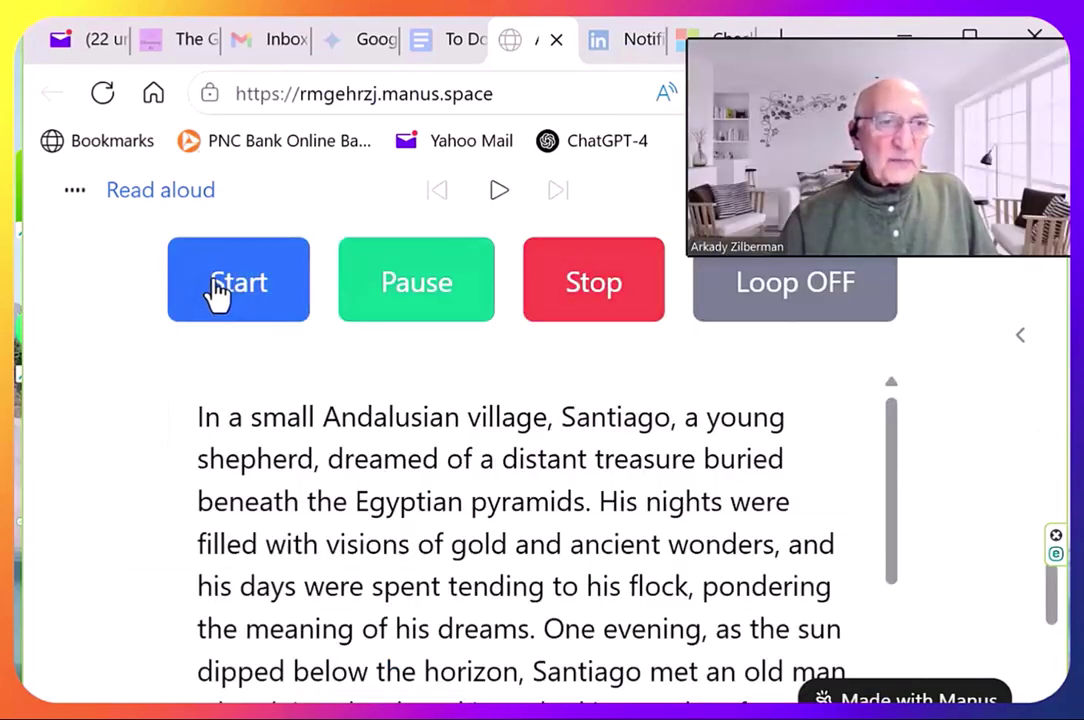
# Play the story with Read aloud, follow the highlighted words through the second paragraph, and pause the reading.
pyautogui.click(499, 193)
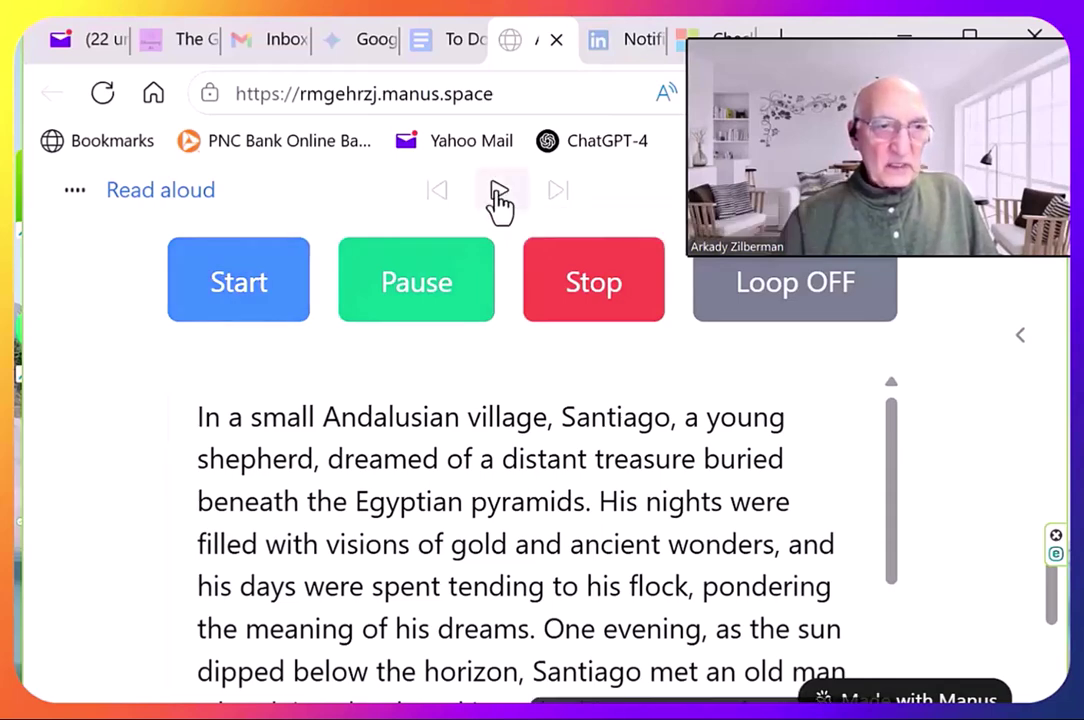
pyautogui.click(499, 193)
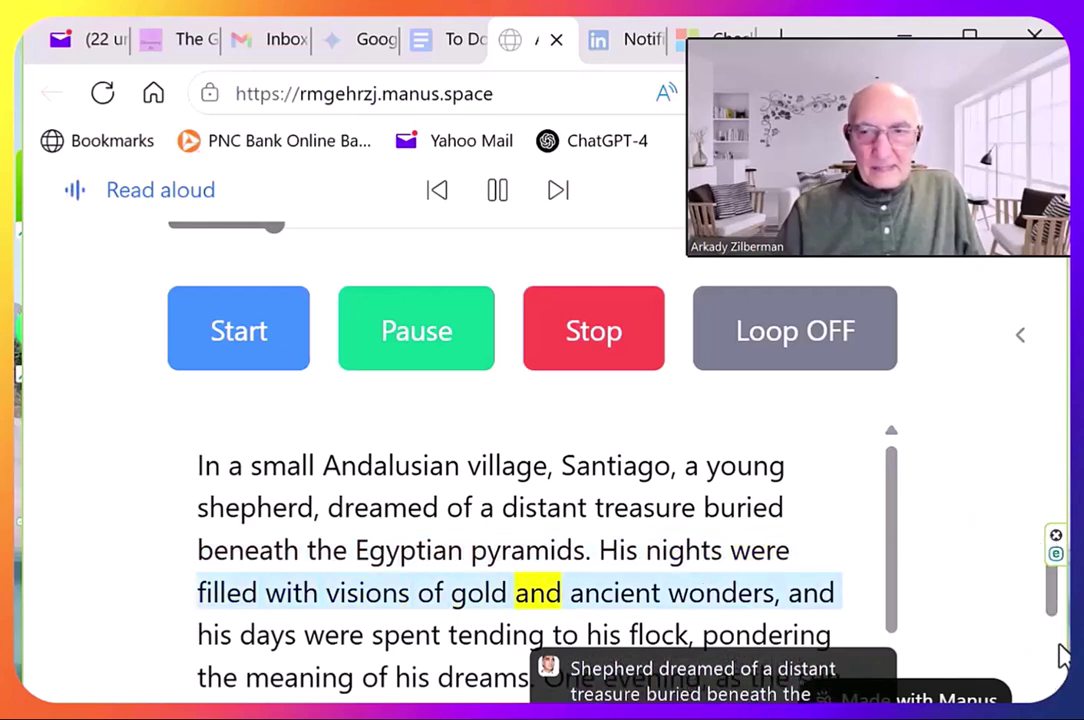
pyautogui.scroll(-2, 940, 561)
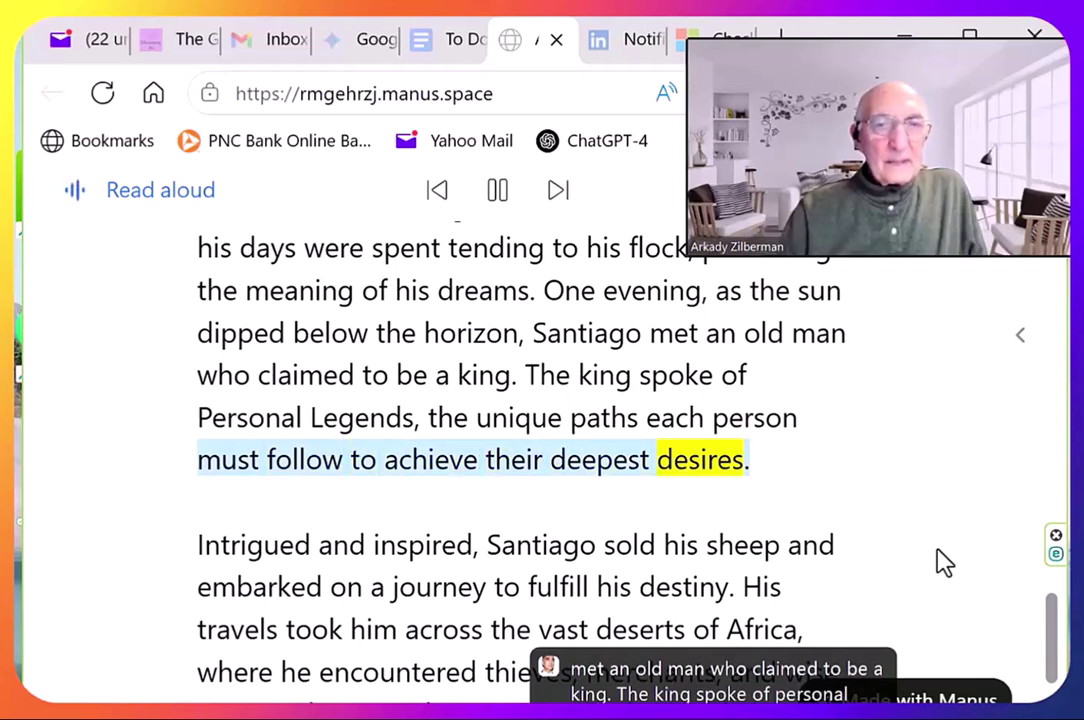
pyautogui.scroll(-1, 935, 445)
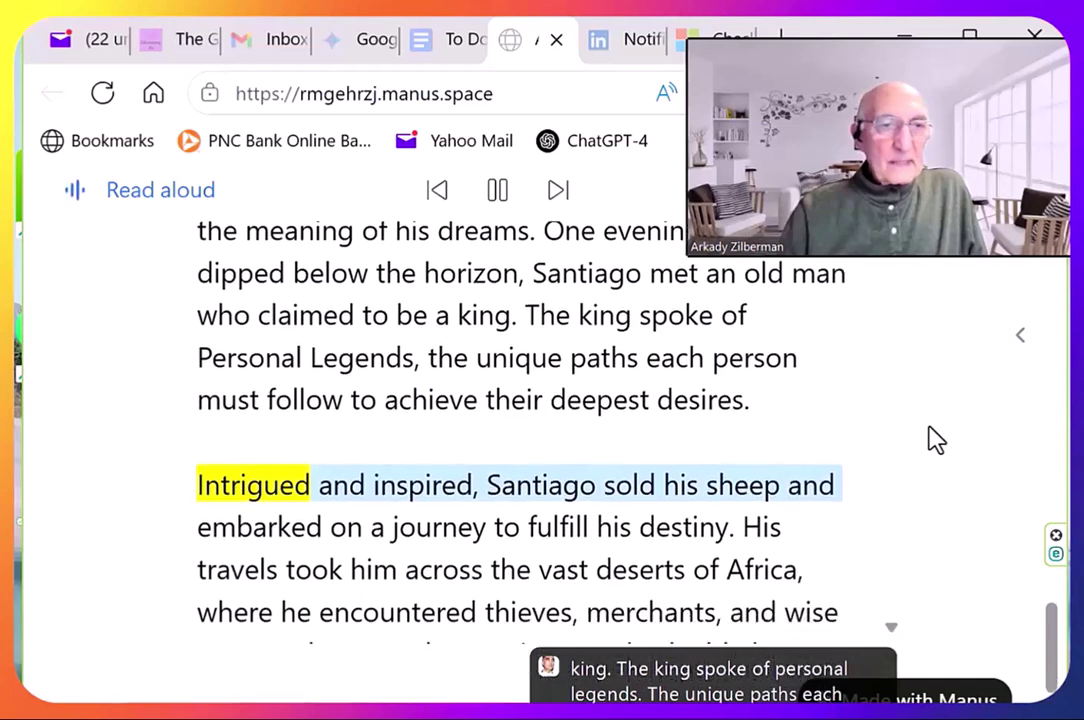
pyautogui.scroll(-2, 935, 440)
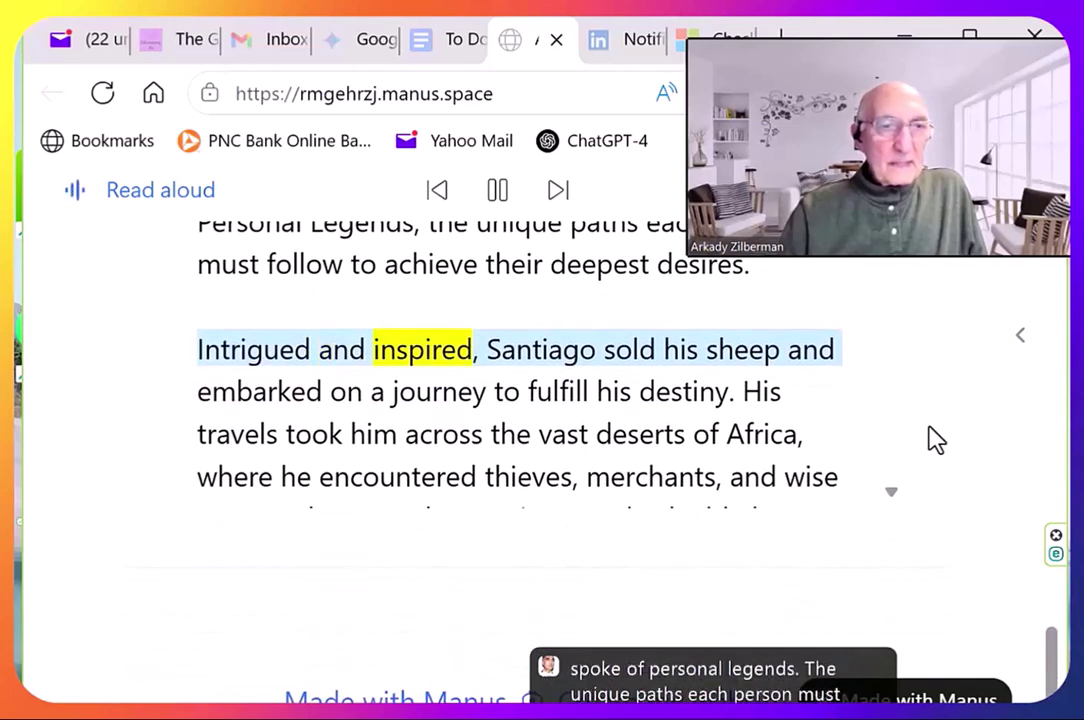
pyautogui.click(893, 501)
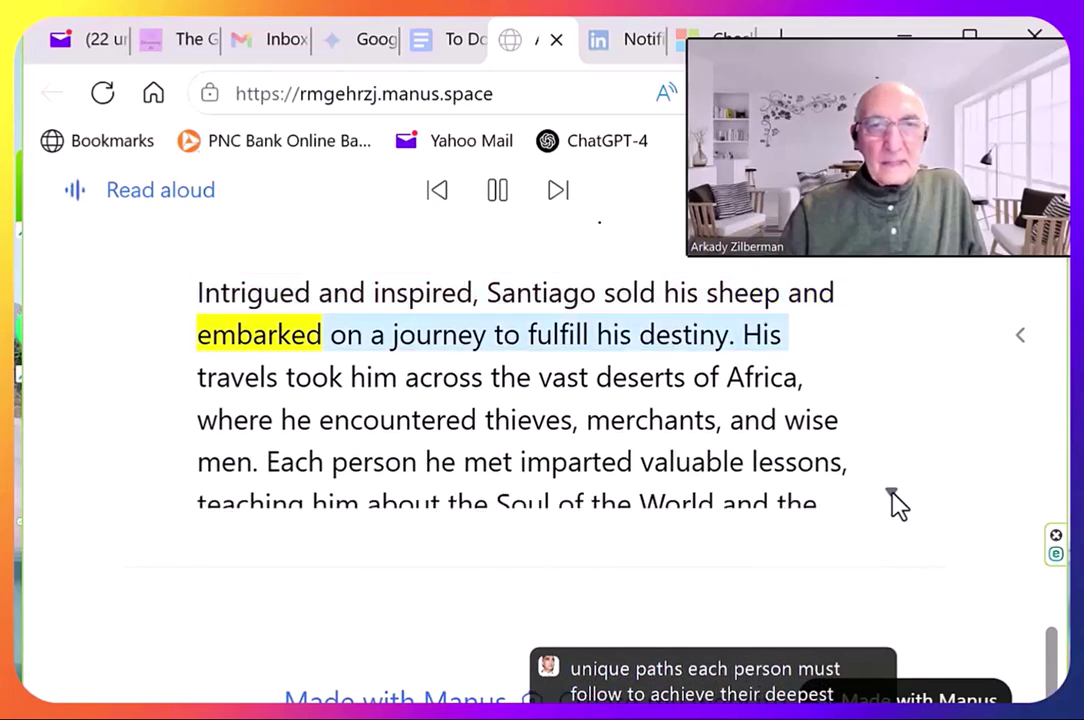
pyautogui.click(893, 501)
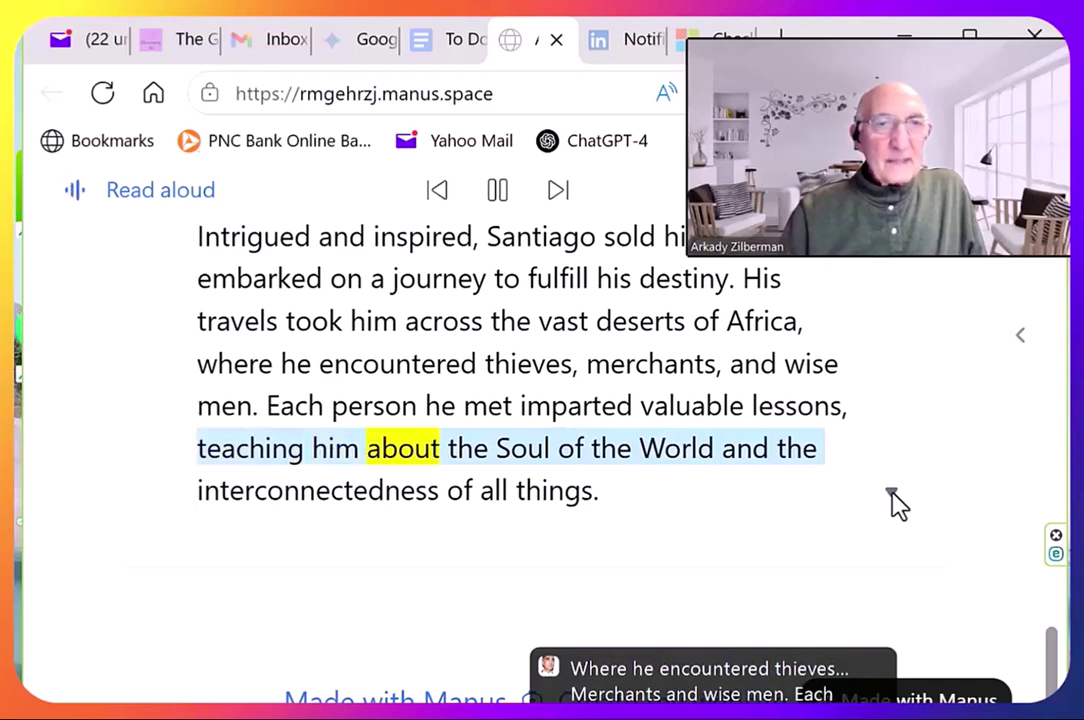
pyautogui.click(499, 193)
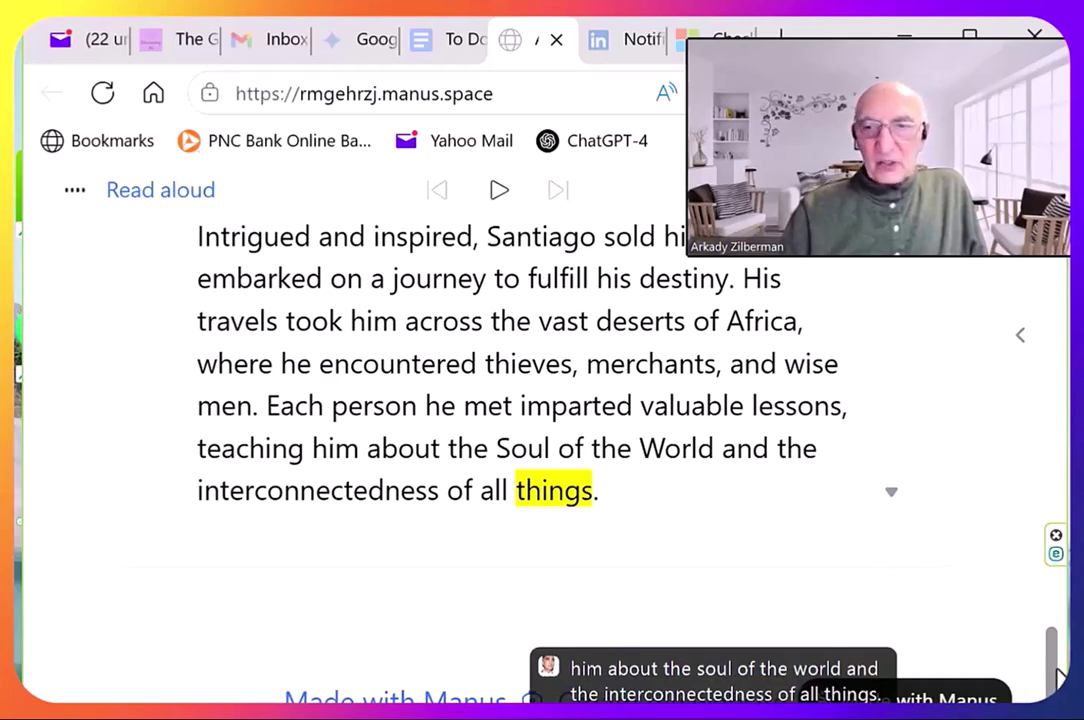
# Return to the drill exercises for The Alchemist and open Drill 2: Highlight and Translate.
pyautogui.moveTo(1048, 682); pyautogui.dragTo(950, 40)
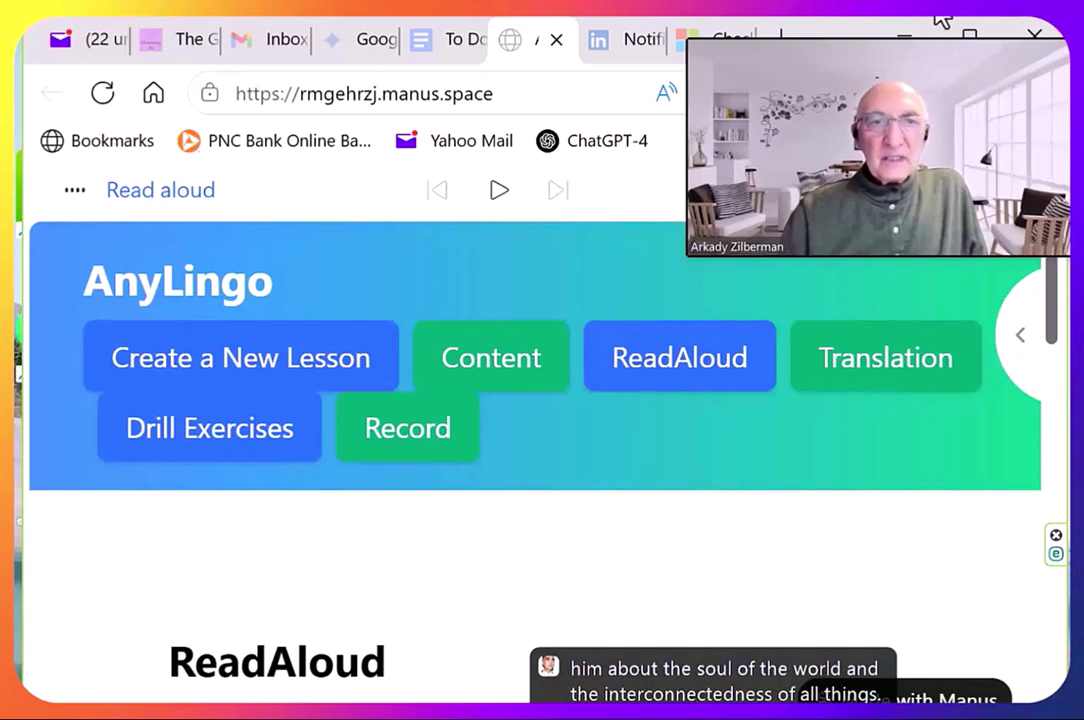
pyautogui.click(181, 441)
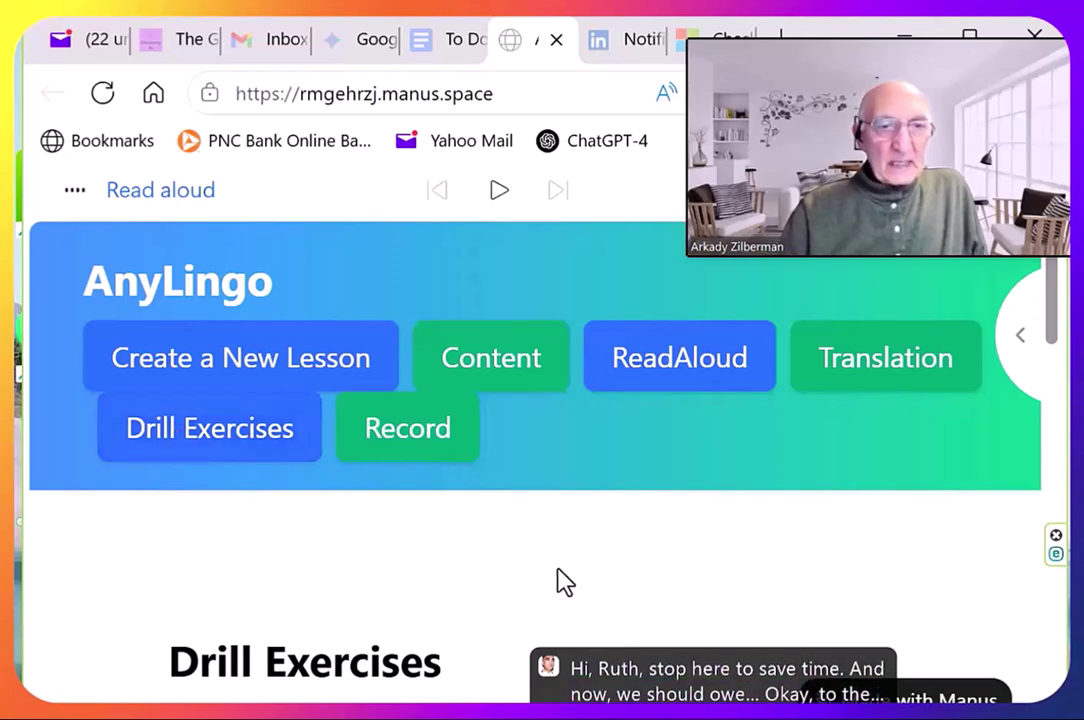
pyautogui.scroll(-3, 564, 581)
pyautogui.scroll(-3, 564, 581)
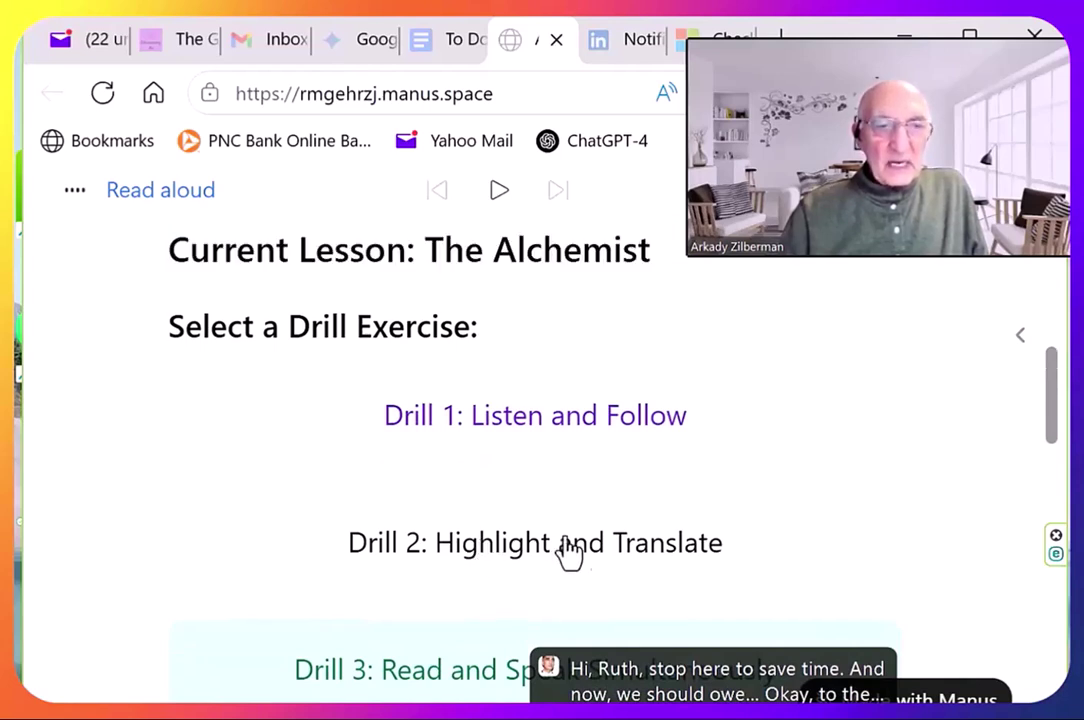
pyautogui.click(783, 558)
pyautogui.scroll(-2, 780, 560)
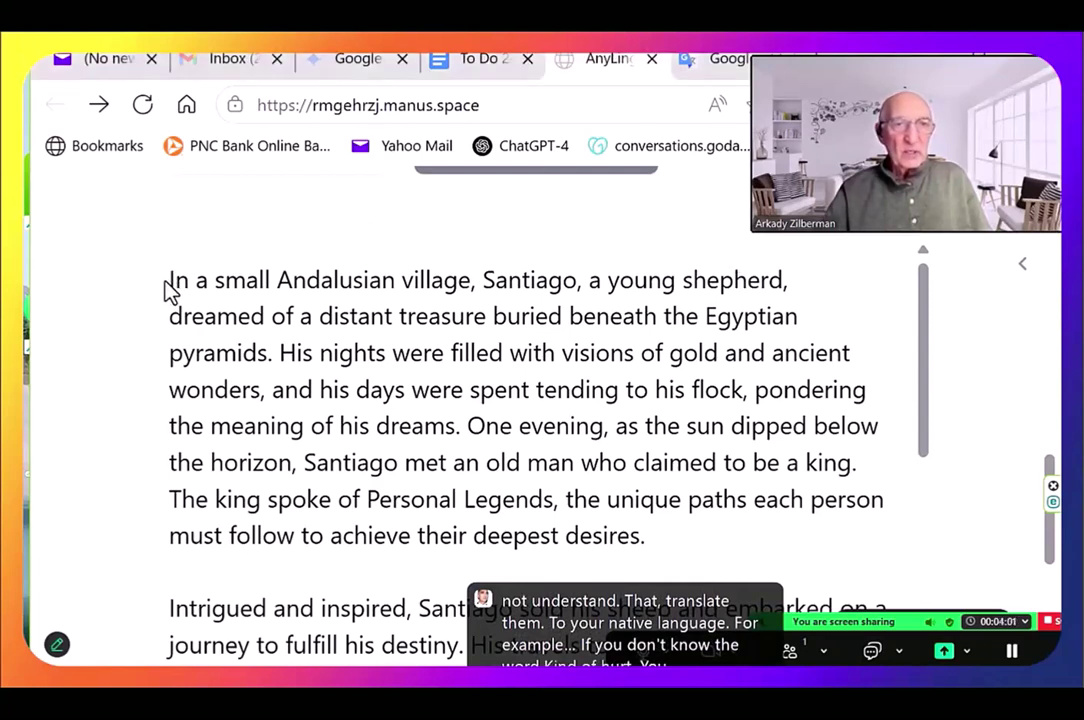
# Copy the story's first sentence, view its Spanish translation in Google Translate, and return to the lesson text in AnyLingo.
pyautogui.moveTo(169, 282); pyautogui.dragTo(272, 365)
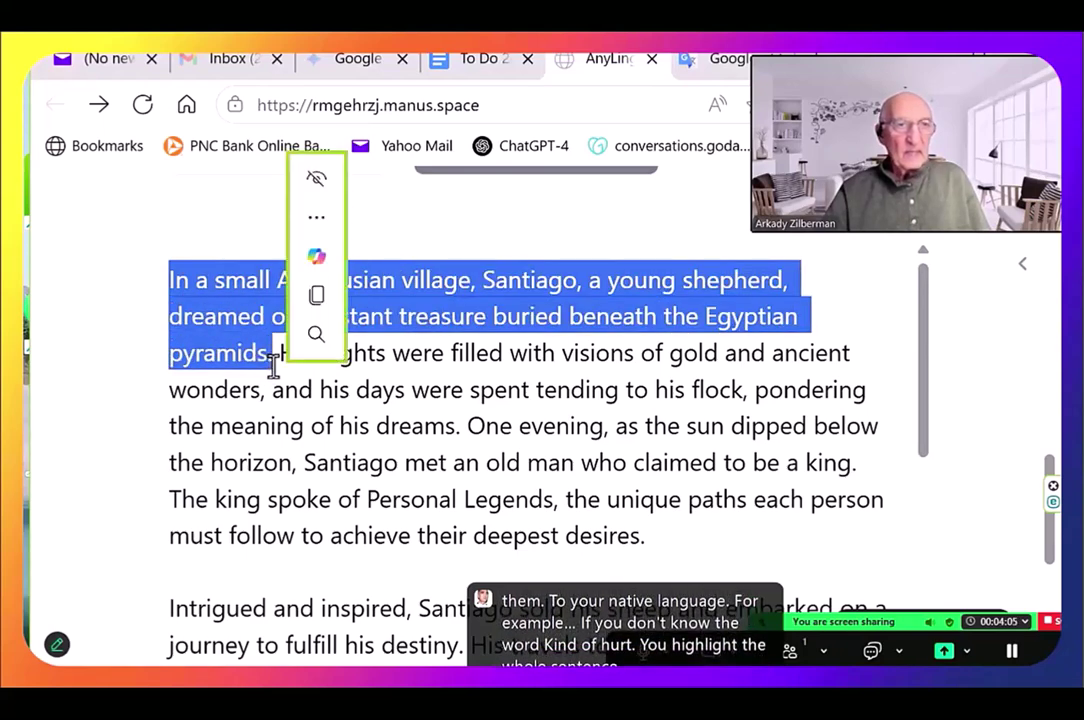
pyautogui.click(318, 222)
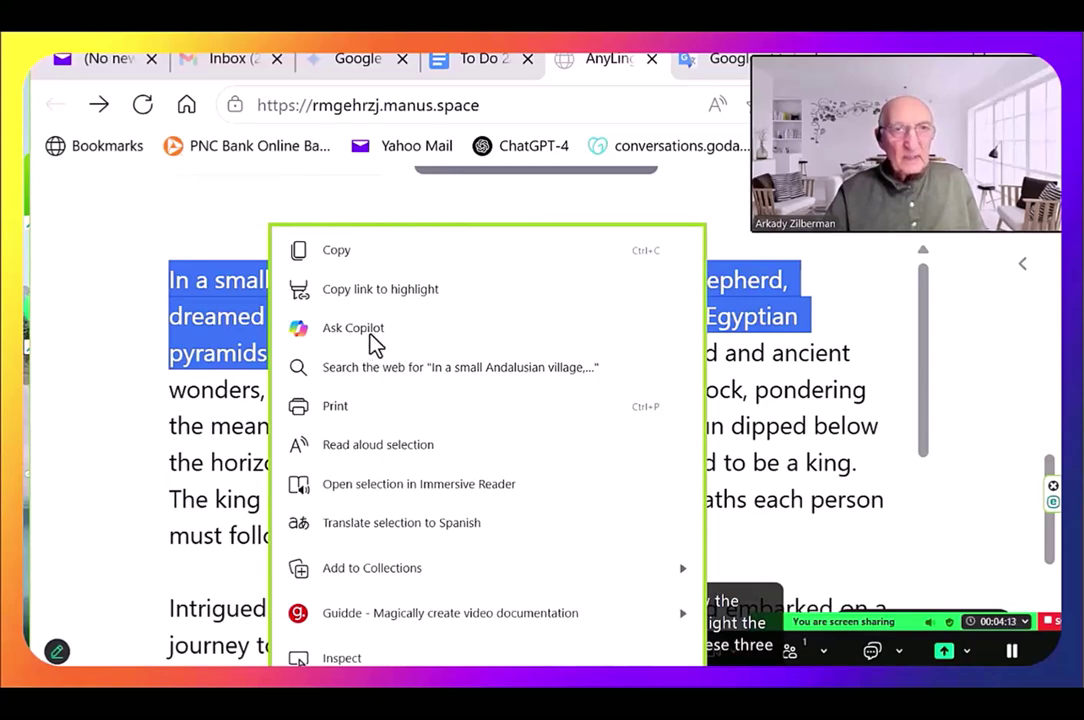
pyautogui.click(340, 256)
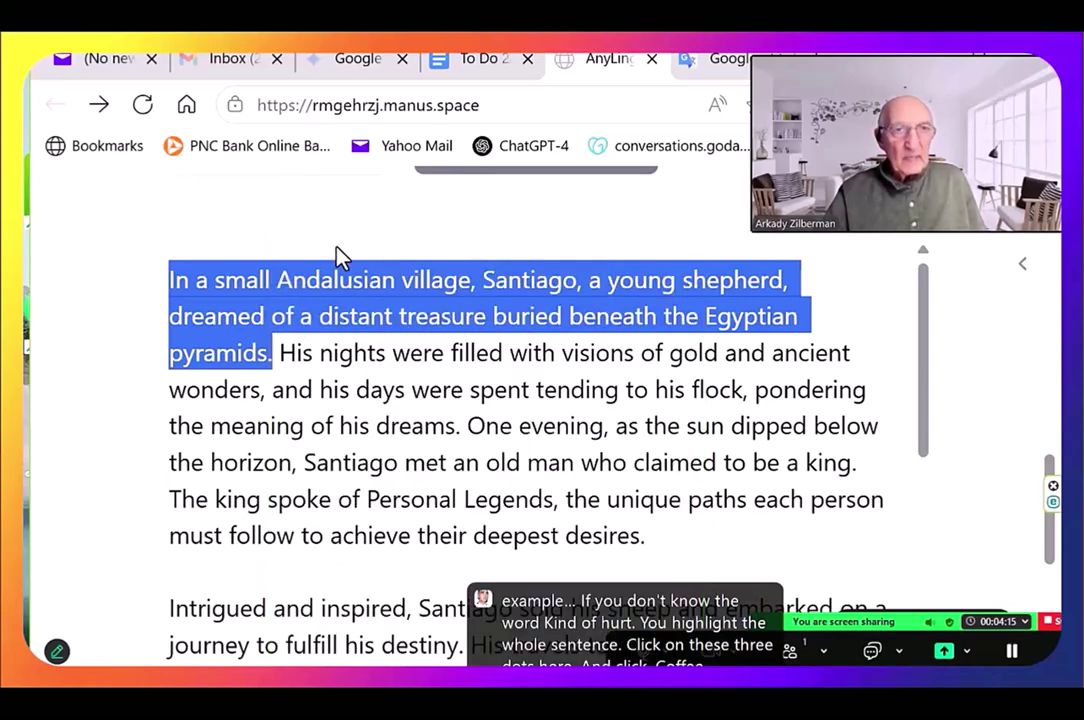
pyautogui.click(716, 66)
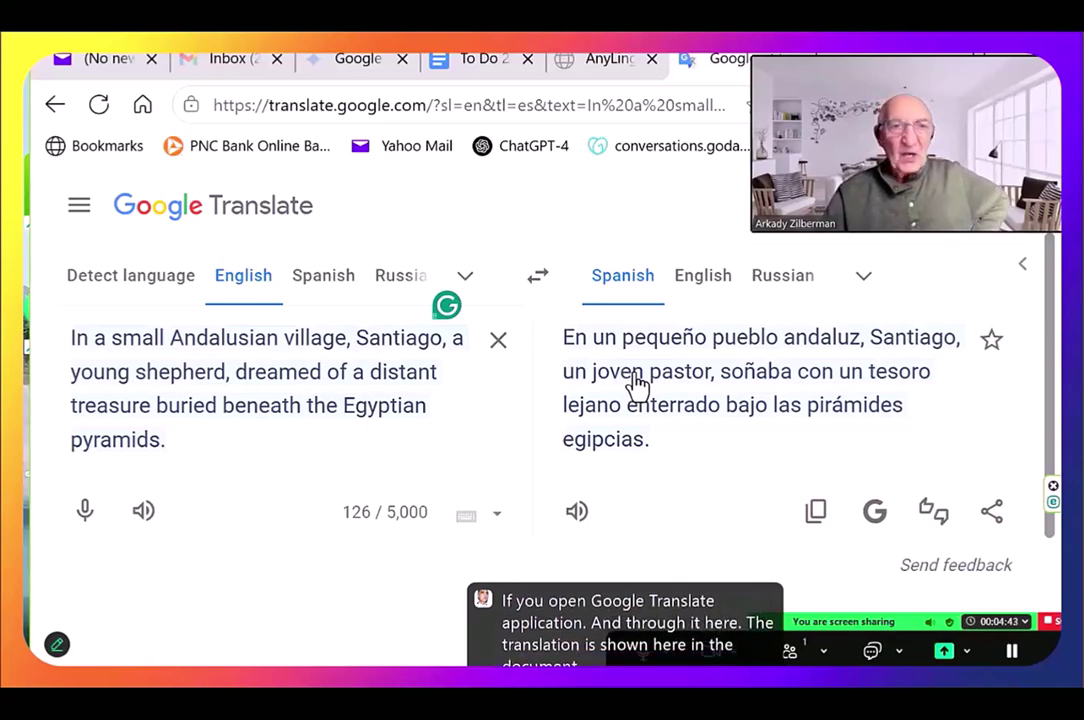
pyautogui.click(618, 66)
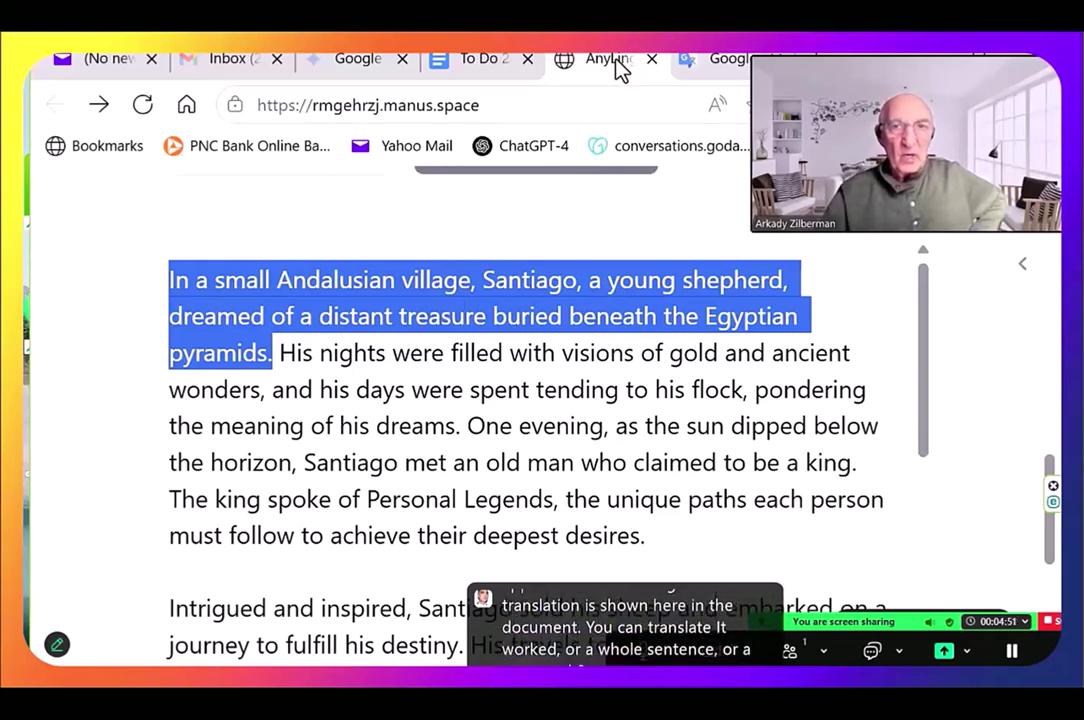
pyautogui.click(132, 343)
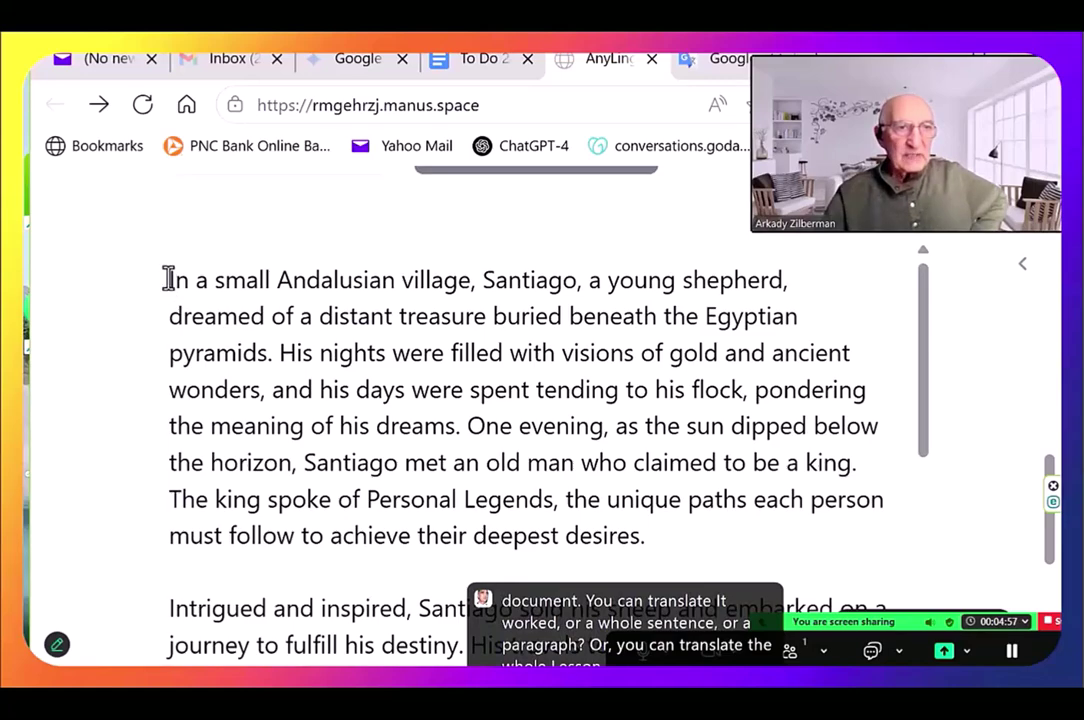
# Copy the entire lesson text and translate it from English to Spanish in Google Translate, replacing the previously translated sentence.
pyautogui.moveTo(168, 280); pyautogui.dragTo(634, 428)
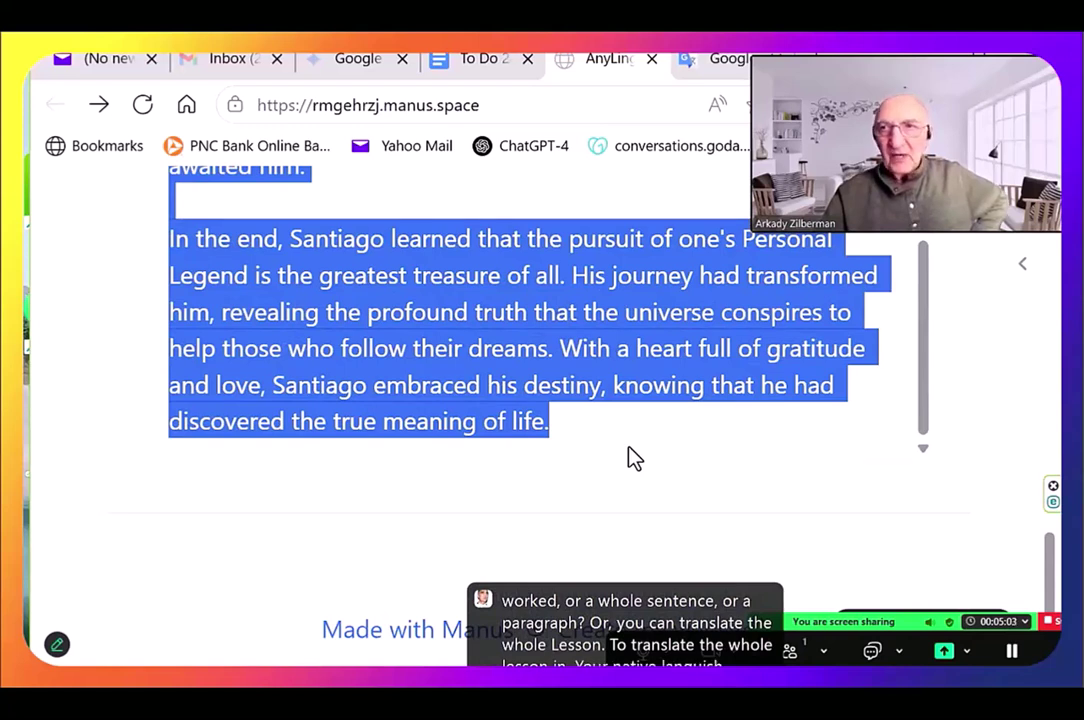
pyautogui.moveTo(632, 458); pyautogui.dragTo(633, 458)
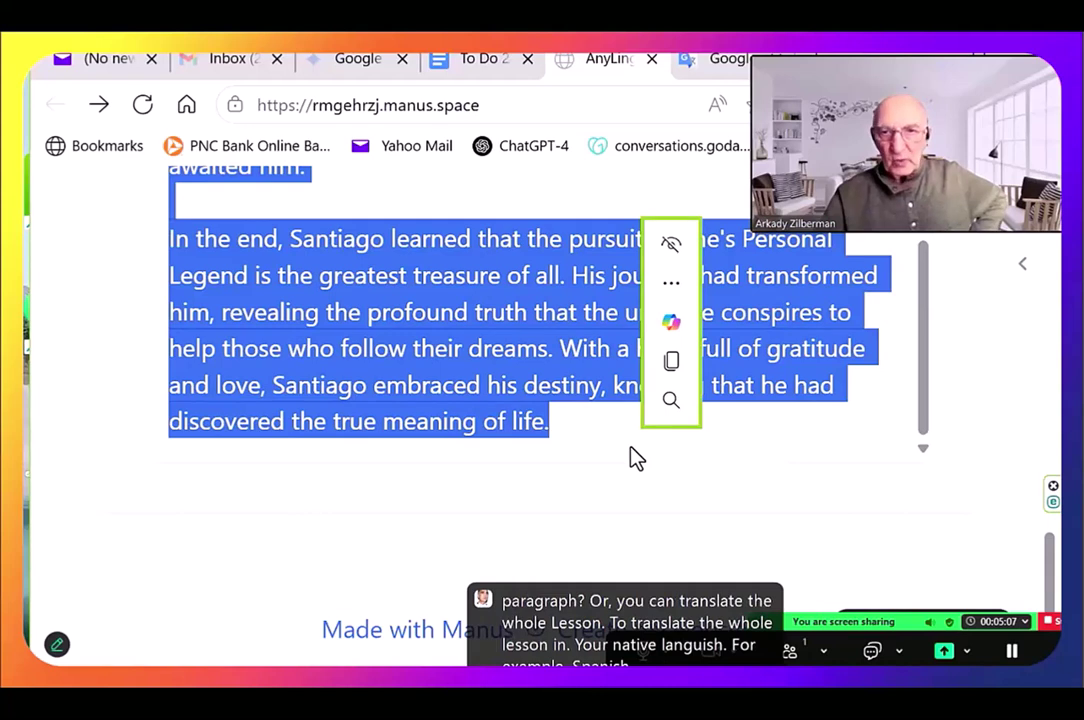
pyautogui.click(671, 365)
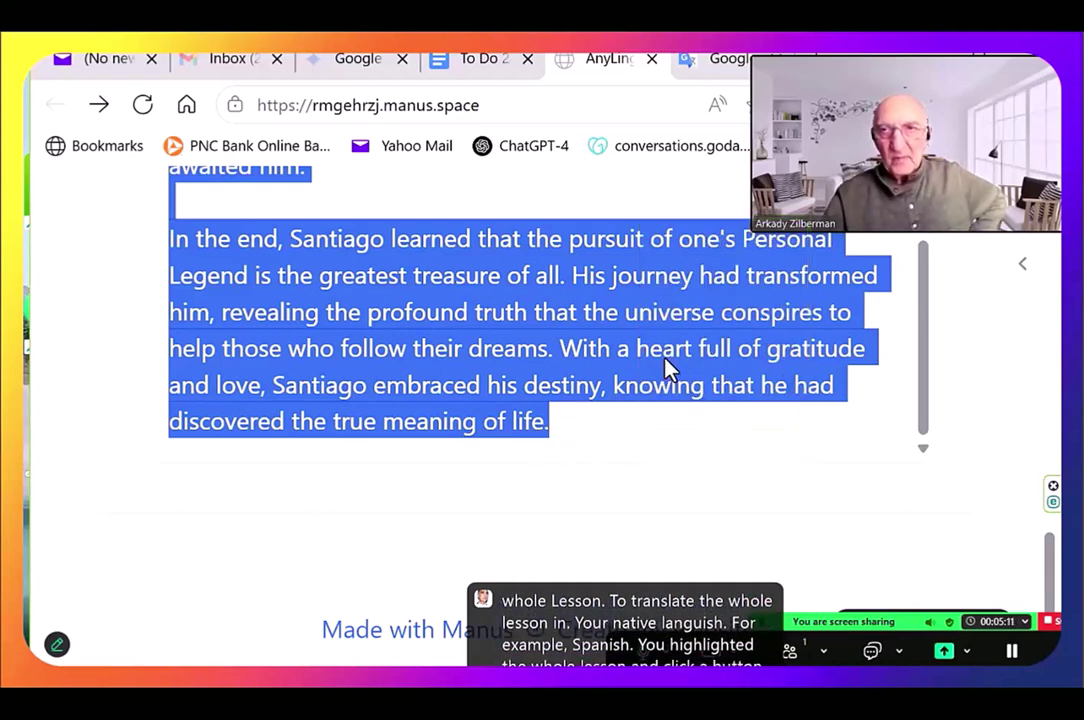
pyautogui.click(733, 68)
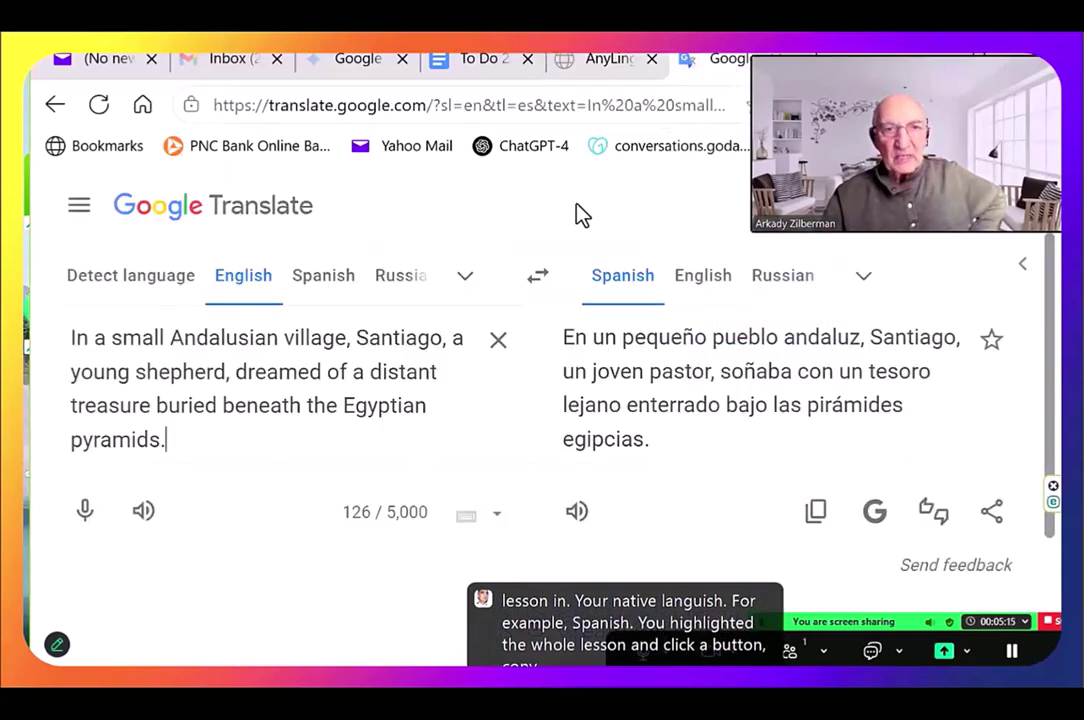
pyautogui.click(498, 340)
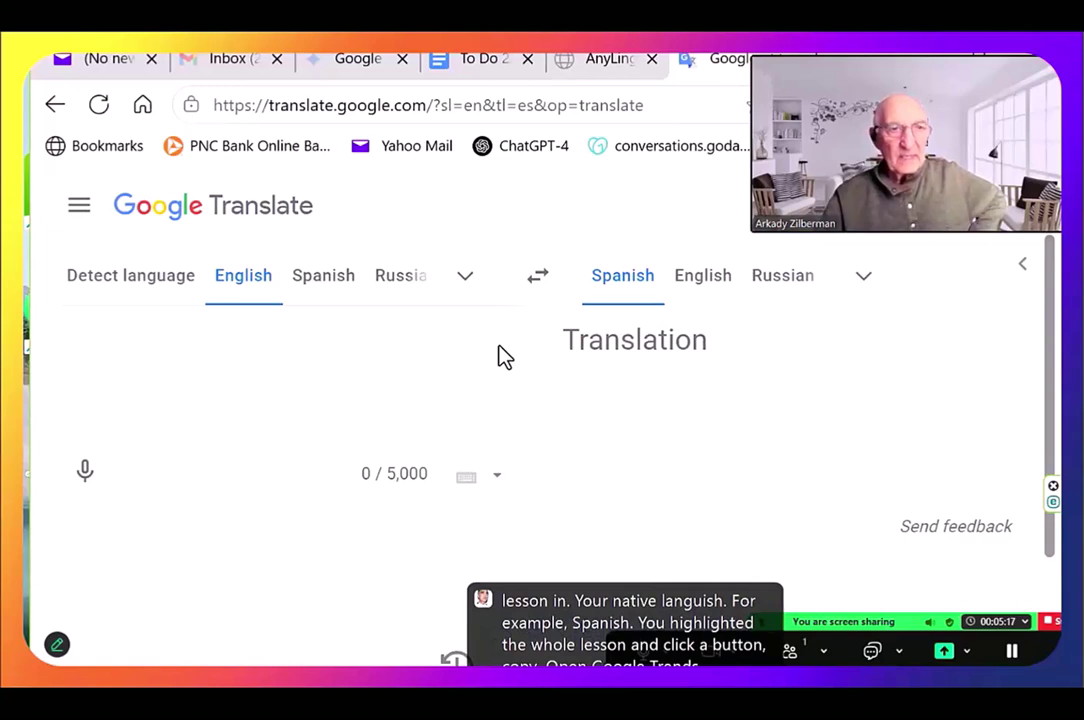
pyautogui.click(68, 343)
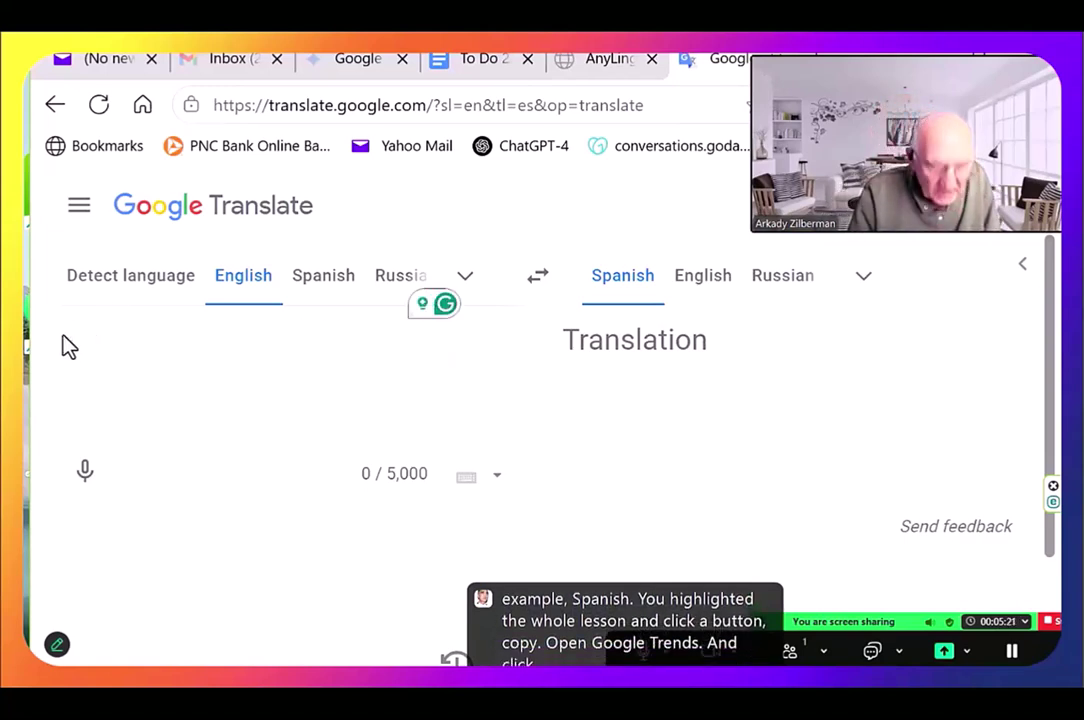
pyautogui.hotkey('ctrl', 'v')
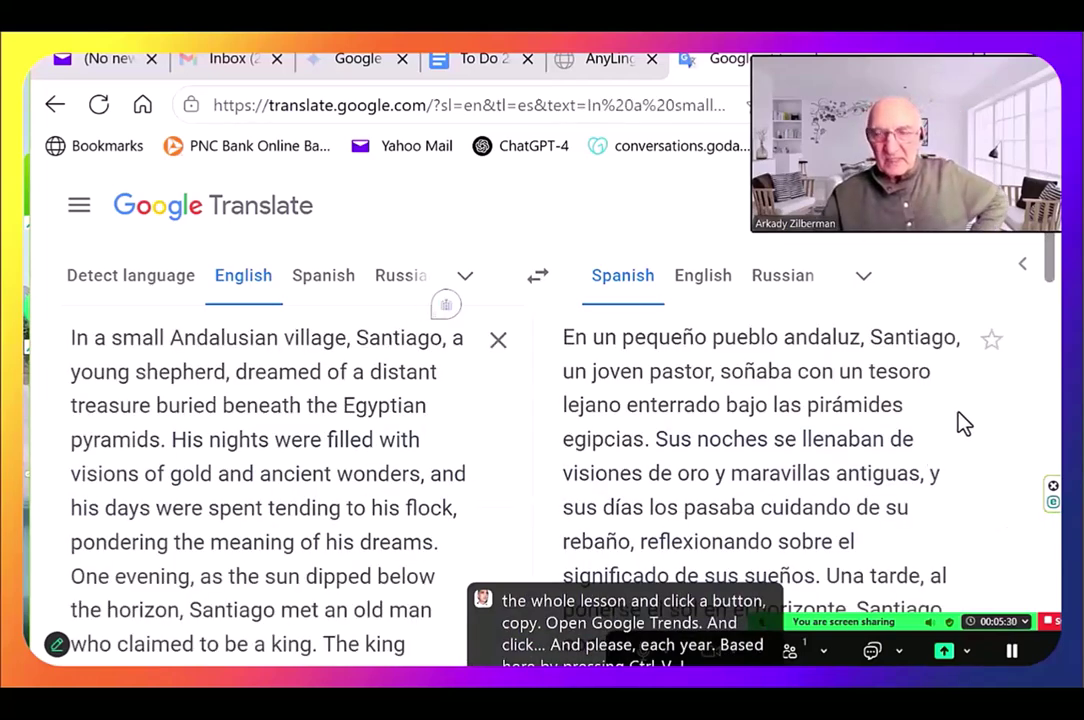
# Read through the full Spanish translation alongside the English text, down to the final paragraph.
pyautogui.scroll(-3, 960, 422)
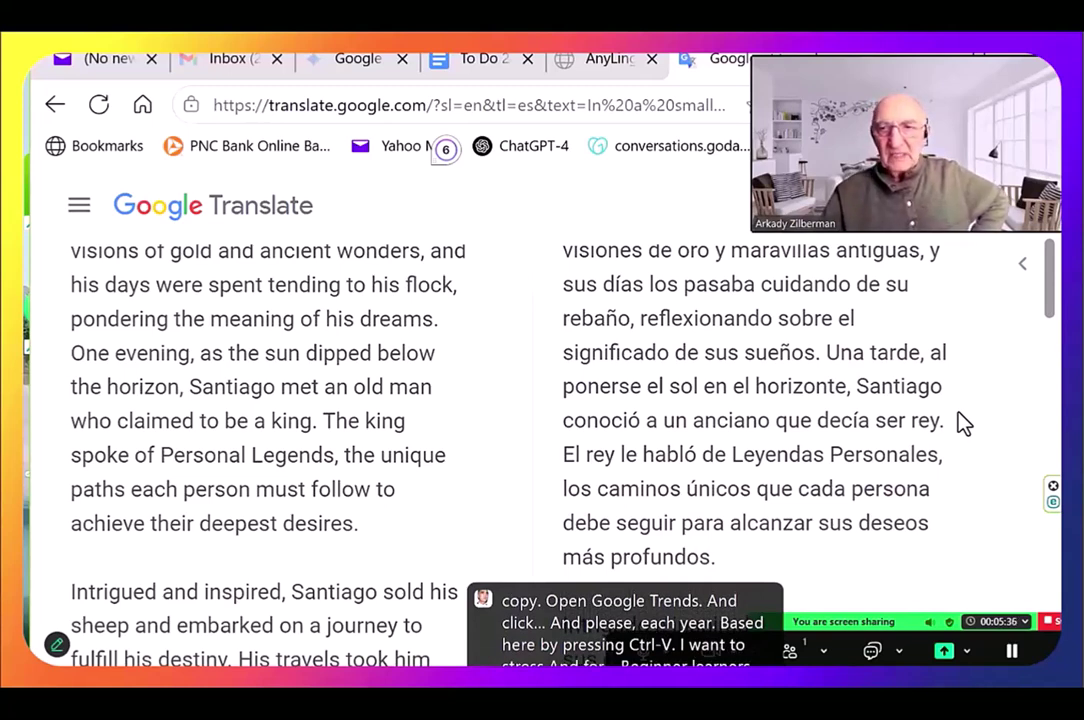
pyautogui.scroll(-3, 960, 422)
pyautogui.scroll(-4, 960, 422)
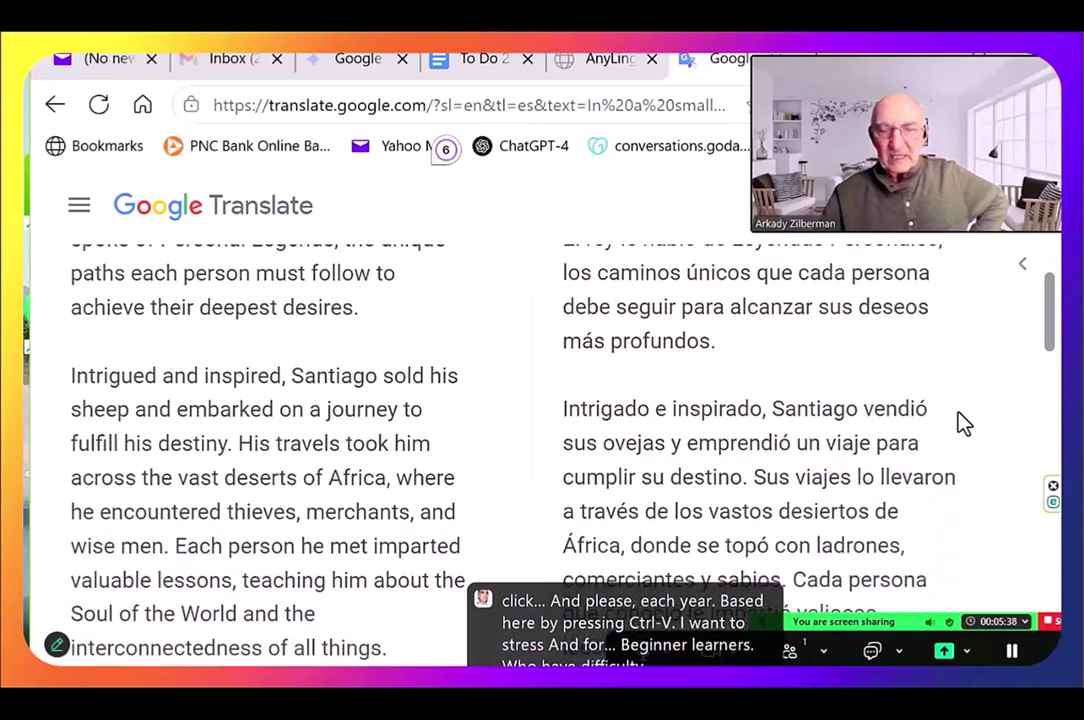
pyautogui.scroll(-1, 960, 422)
pyautogui.scroll(-1, 963, 422)
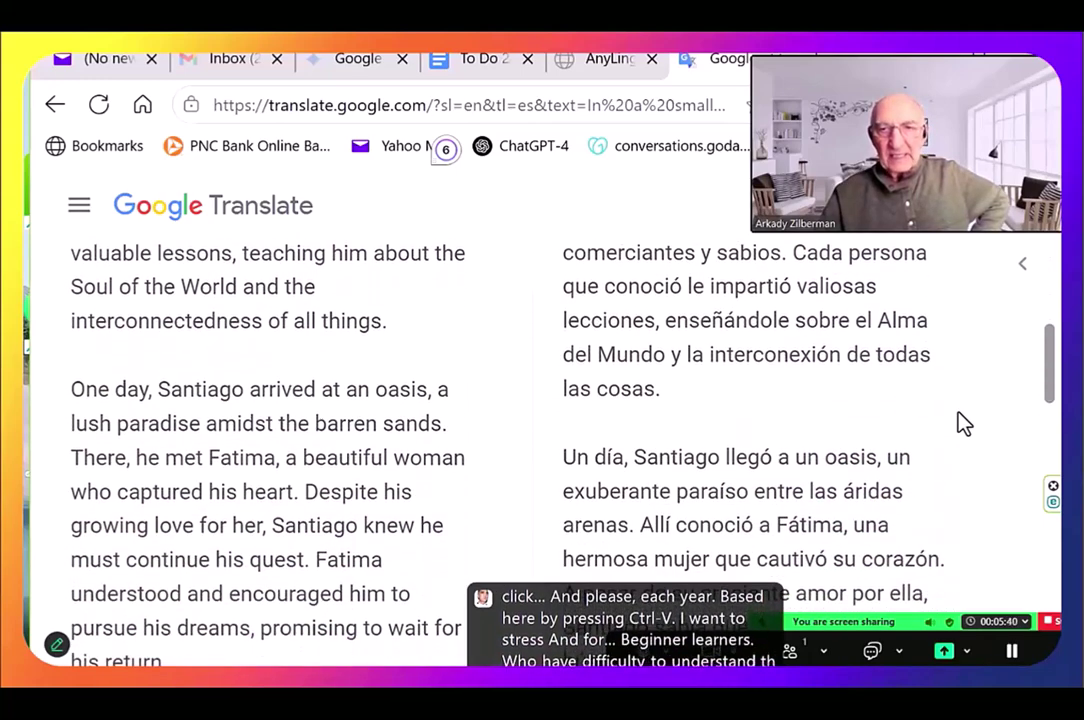
pyautogui.scroll(-2, 963, 422)
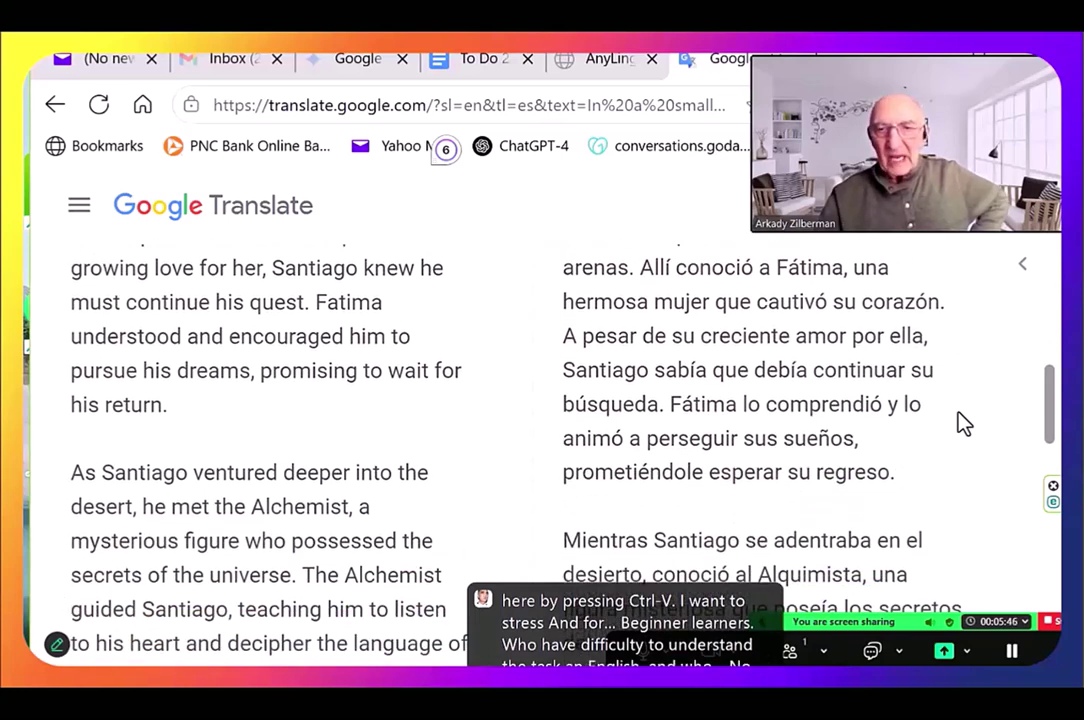
pyautogui.scroll(-2, 963, 422)
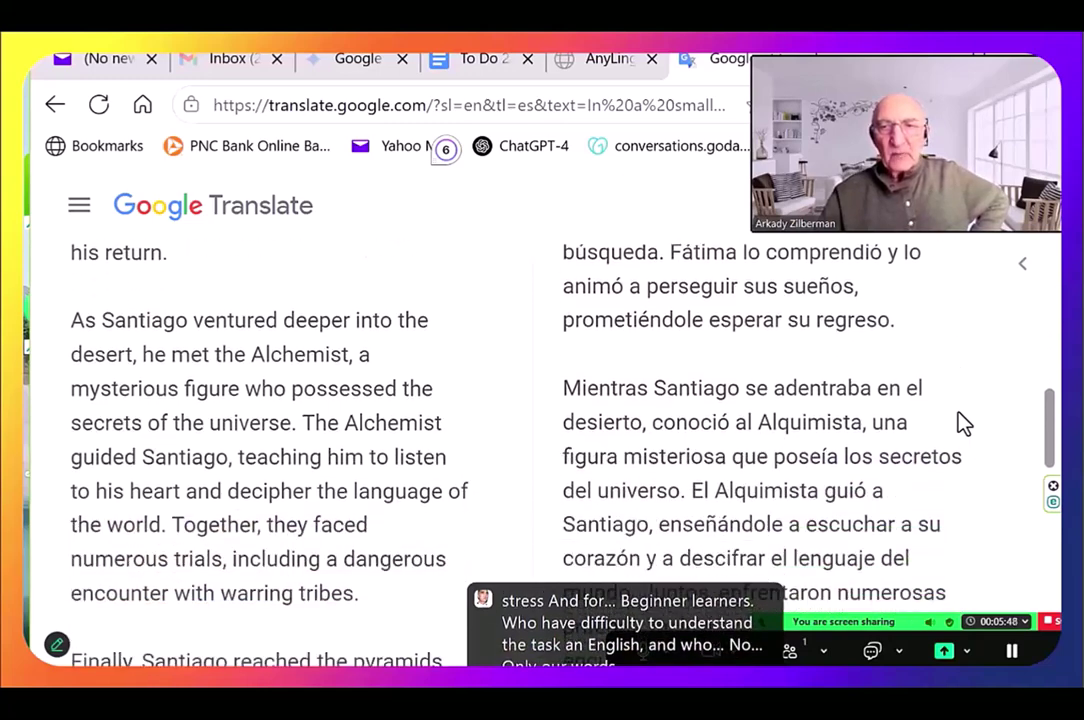
pyautogui.scroll(-5, 963, 422)
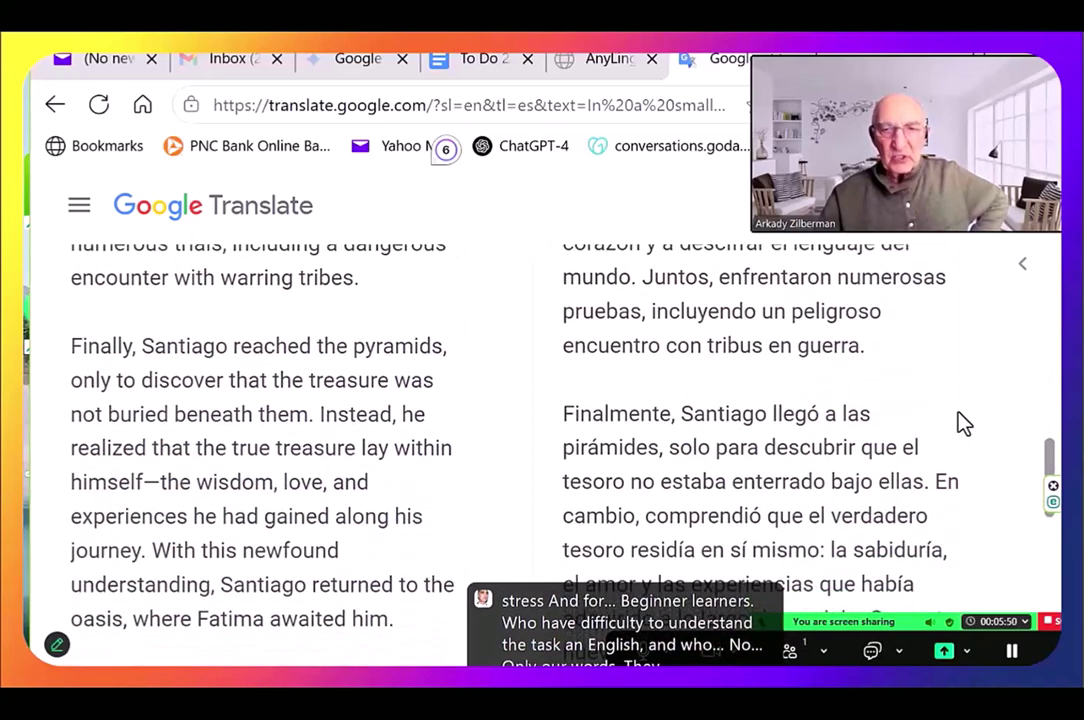
pyautogui.scroll(-2, 958, 413)
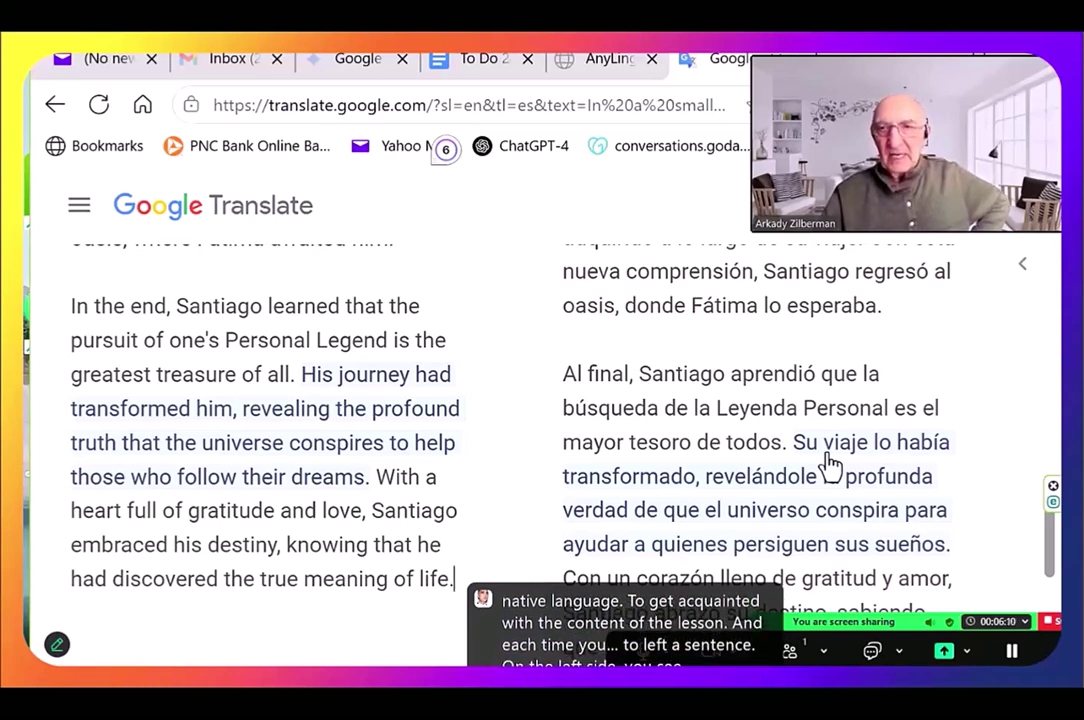
pyautogui.scroll(-2, 978, 357)
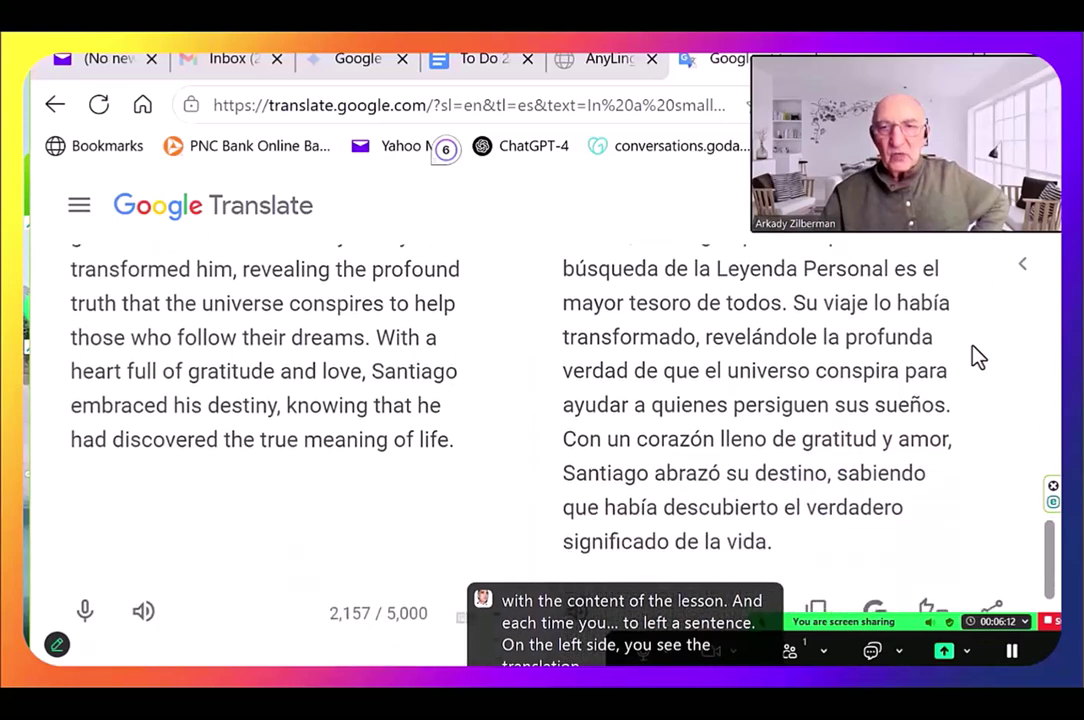
pyautogui.scroll(-1, 978, 357)
pyautogui.scroll(-2, 978, 357)
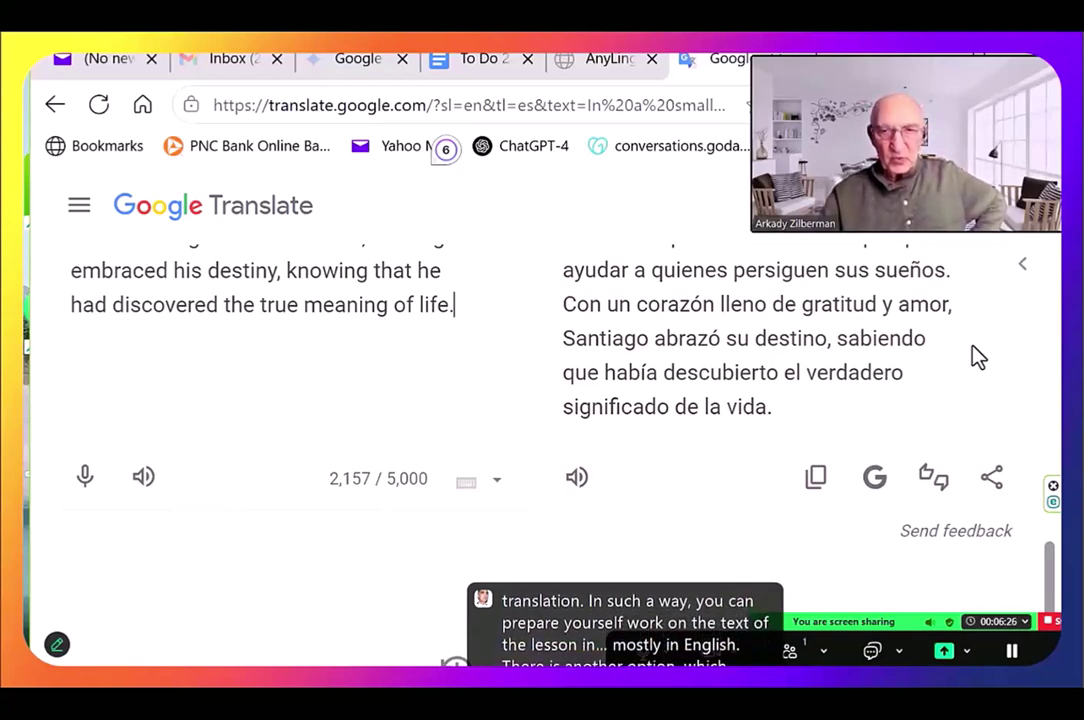
# Listen to part of the Spanish translation's audio, stop it, and return to the beginning of the lesson text in AnyLingo.
pyautogui.click(579, 480)
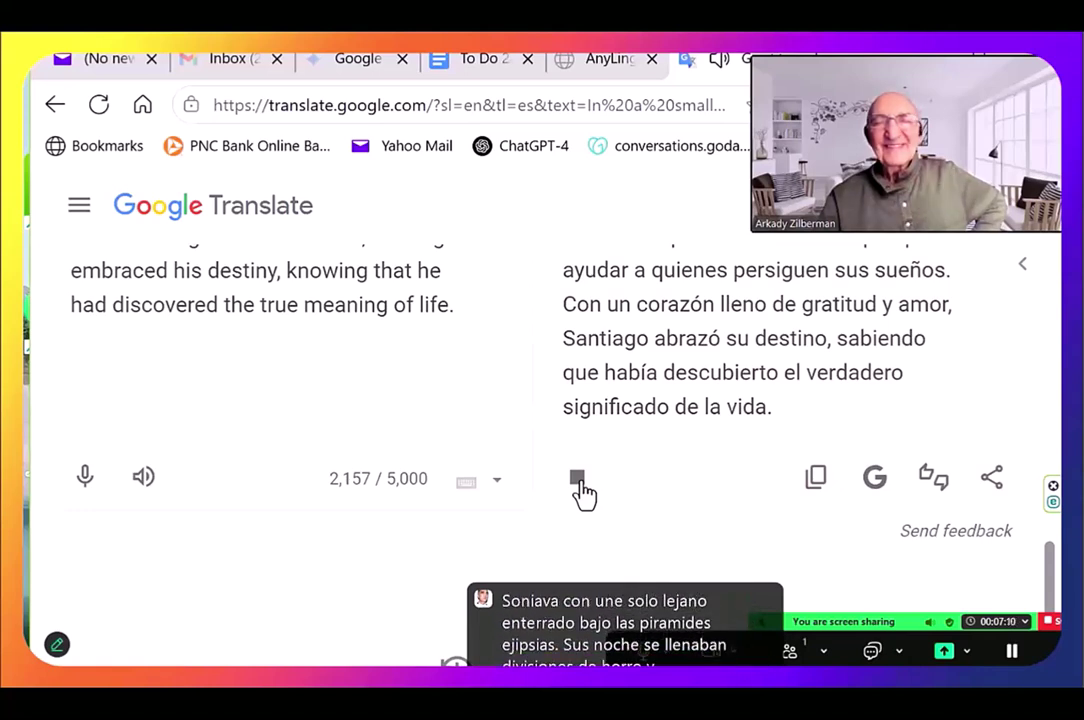
pyautogui.click(579, 482)
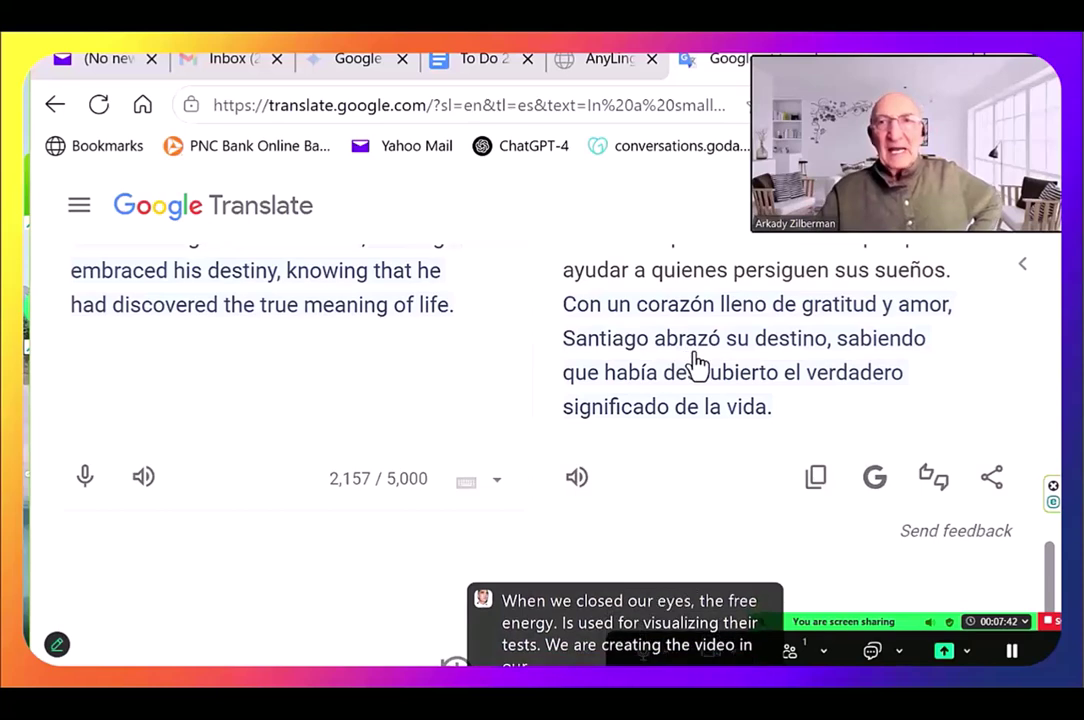
pyautogui.click(614, 66)
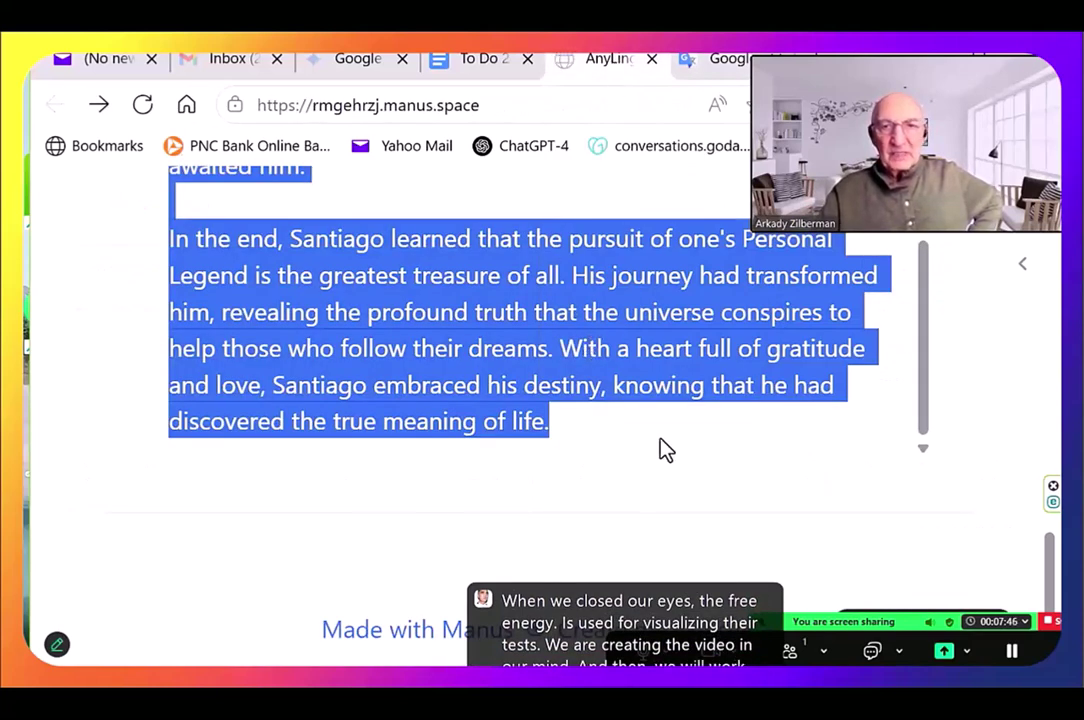
pyautogui.scroll(7, 666, 450)
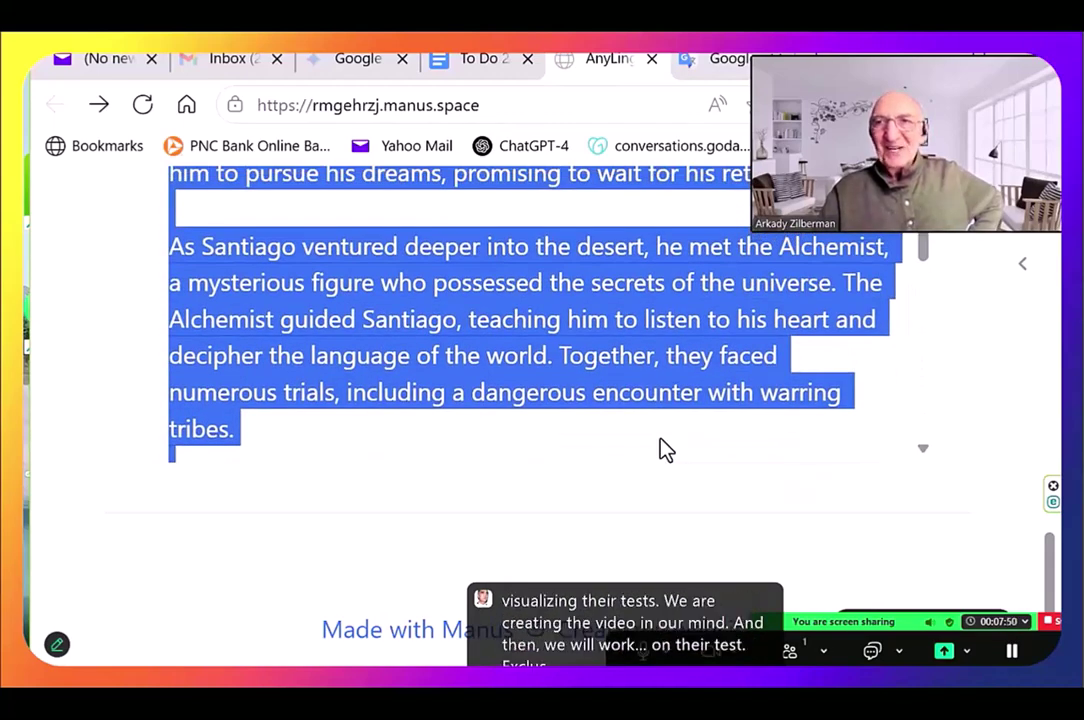
pyautogui.scroll(8, 662, 445)
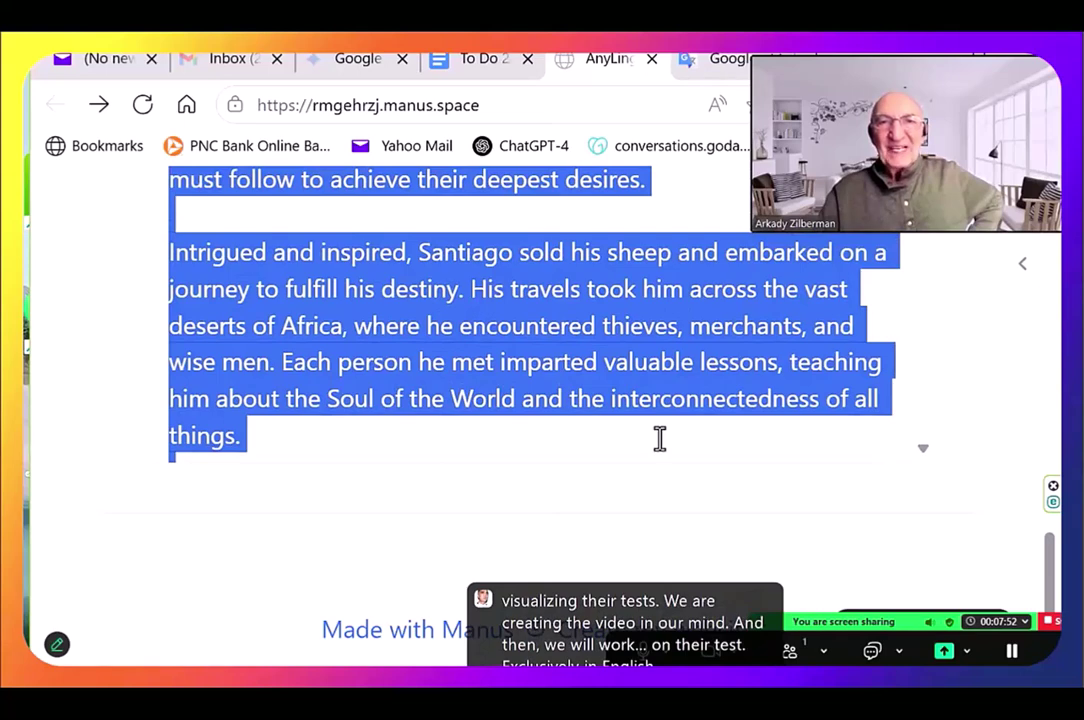
pyautogui.scroll(7, 660, 438)
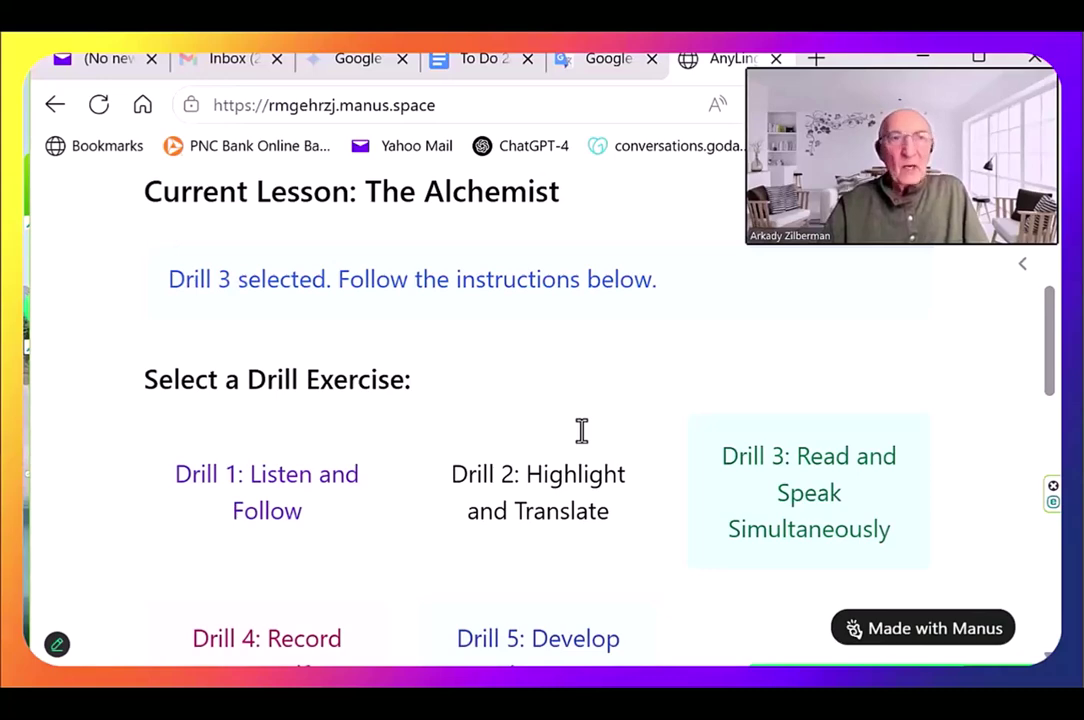
# In Drill 3: Read and Speak Simultaneously, select the whole story text and start Read aloud on the page.
pyautogui.scroll(-3, 583, 445)
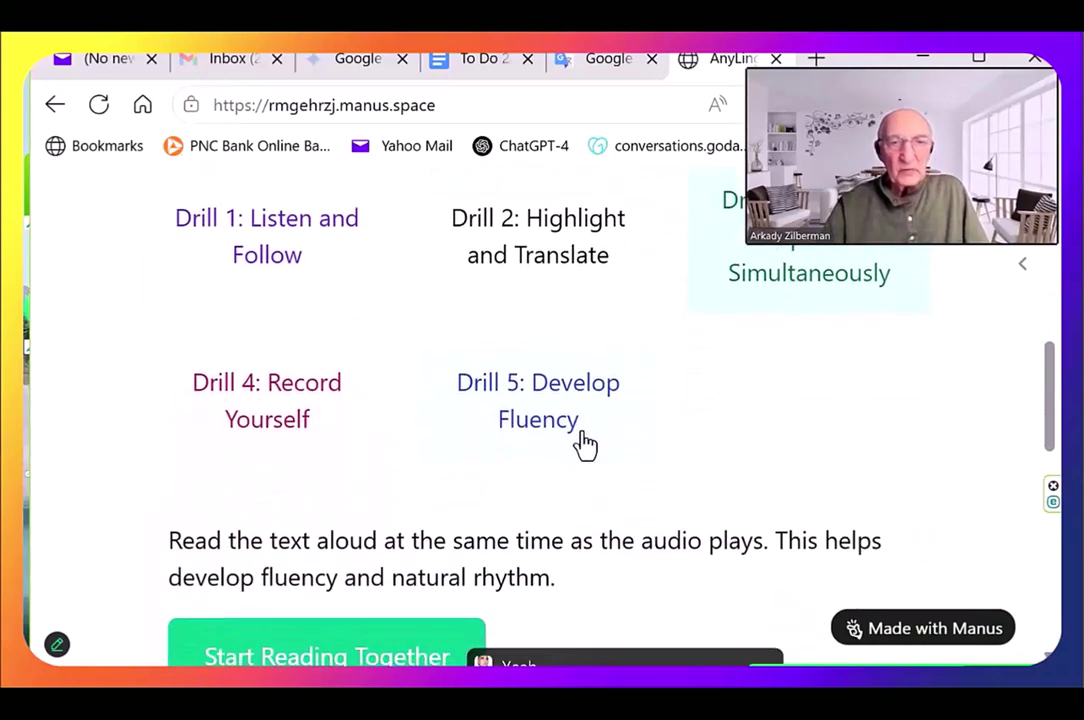
pyautogui.scroll(-2, 581, 445)
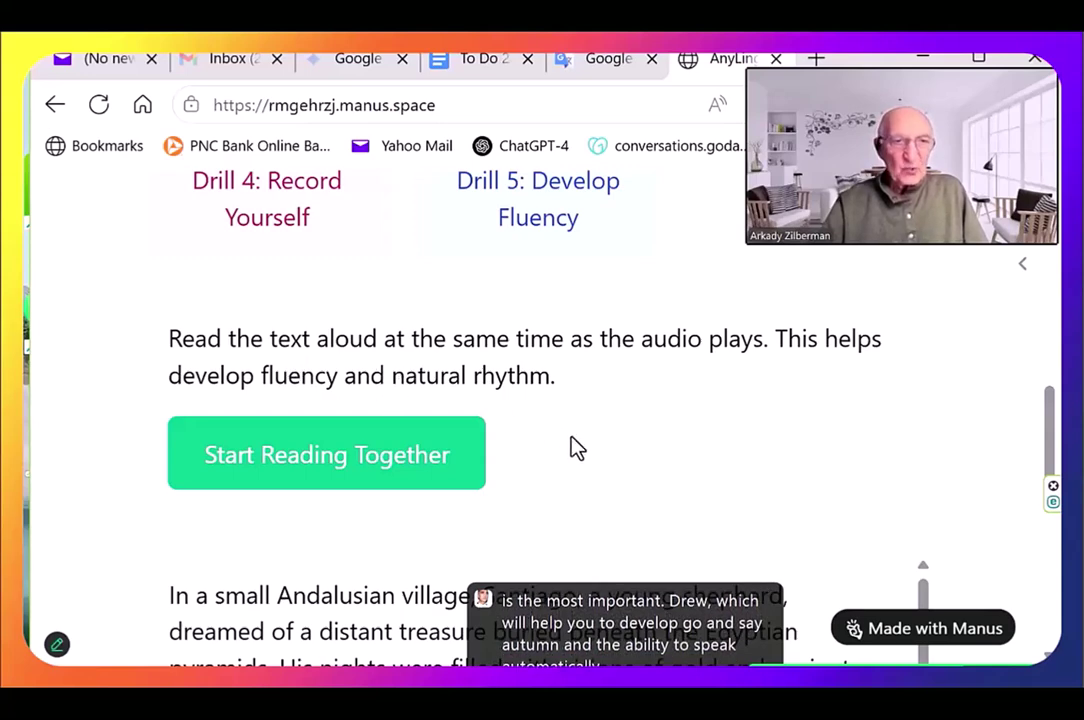
pyautogui.scroll(-3, 577, 447)
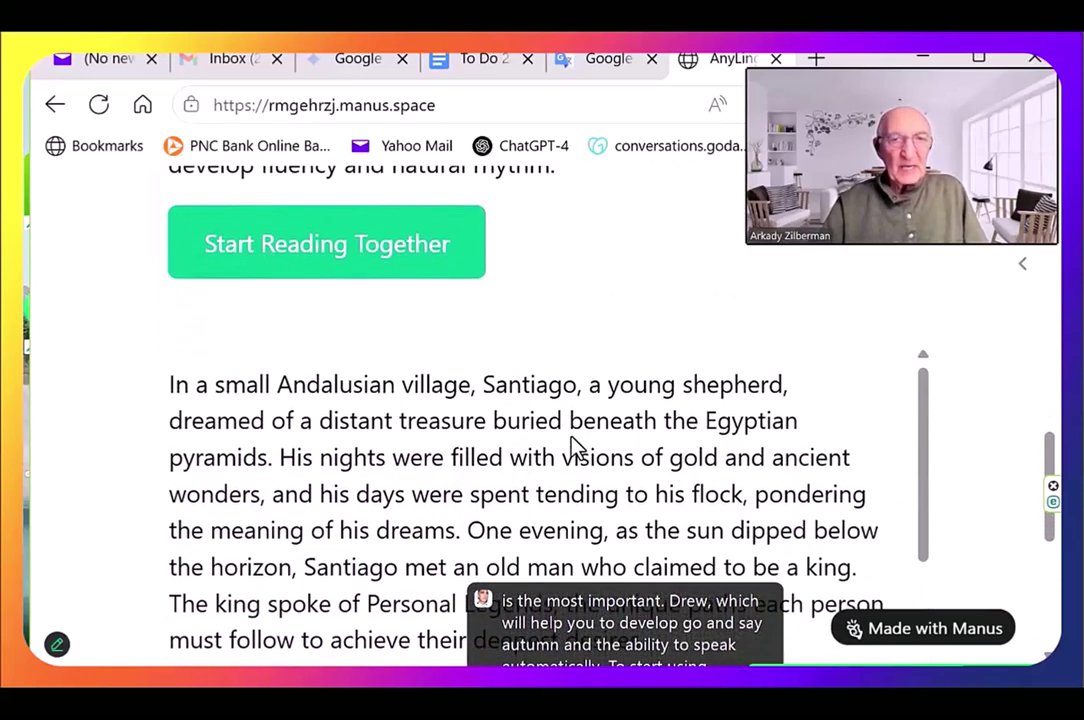
pyautogui.scroll(-2, 575, 445)
pyautogui.scroll(1, 571, 437)
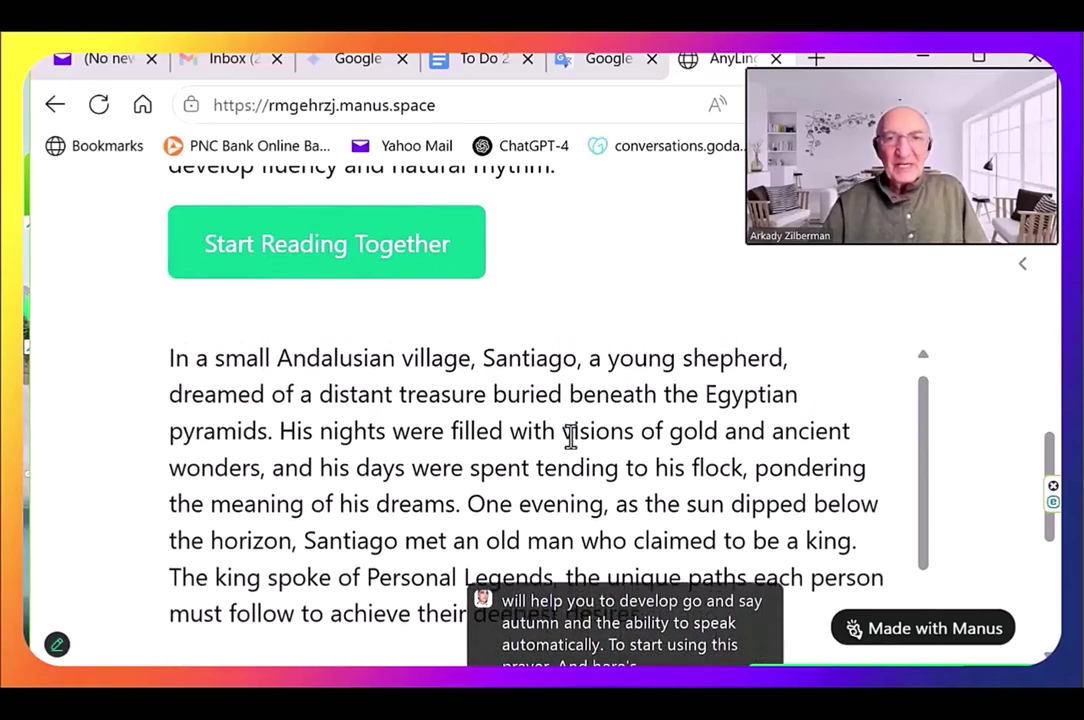
pyautogui.scroll(1, 571, 437)
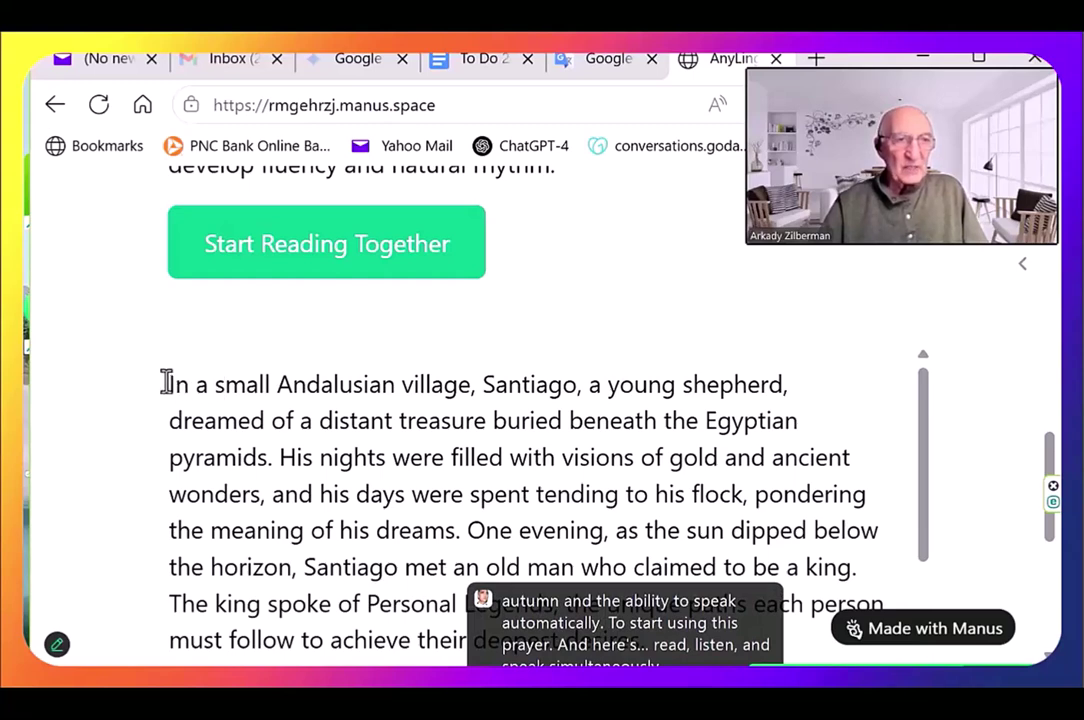
pyautogui.moveTo(168, 385); pyautogui.dragTo(605, 448)
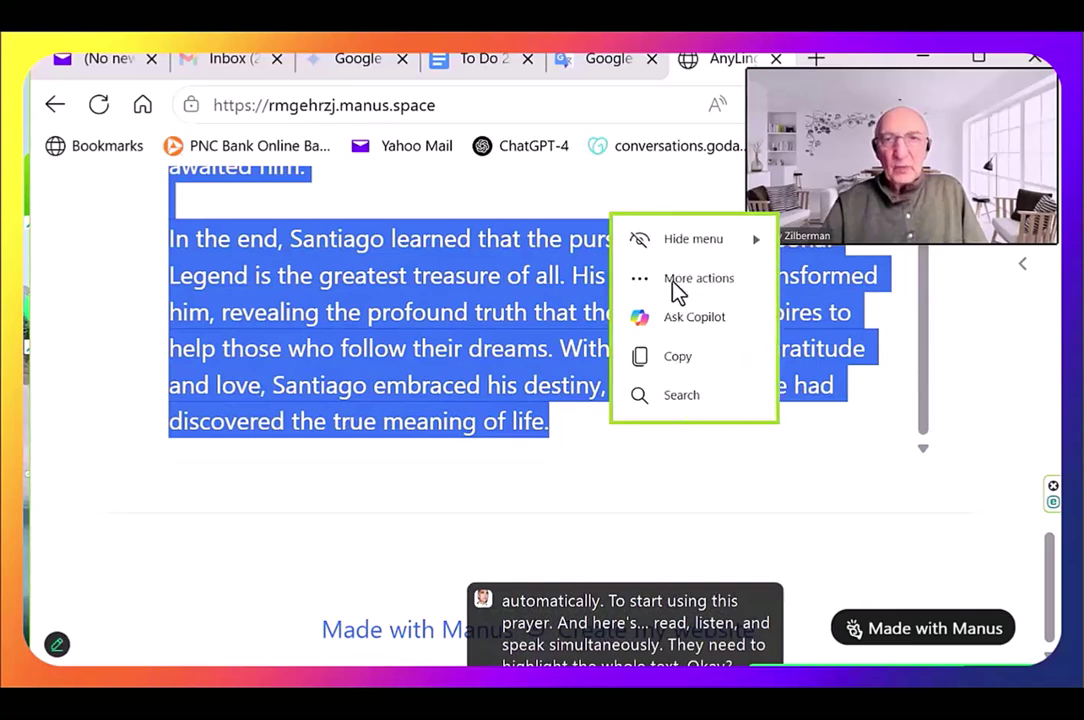
pyautogui.click(640, 284)
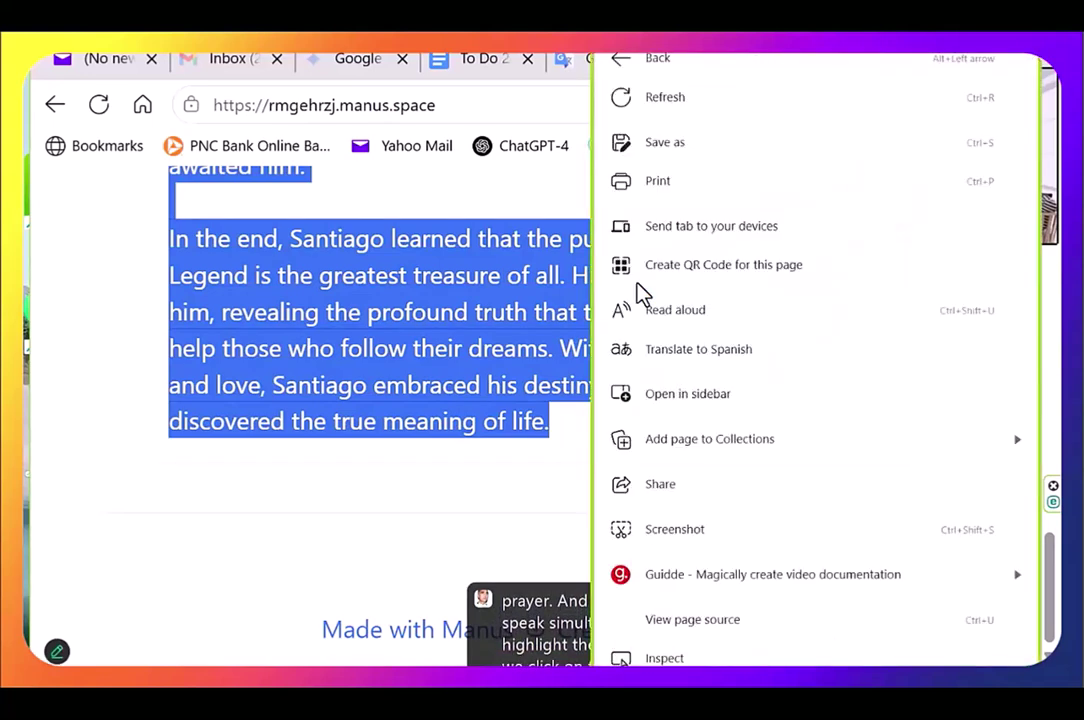
pyautogui.click(673, 318)
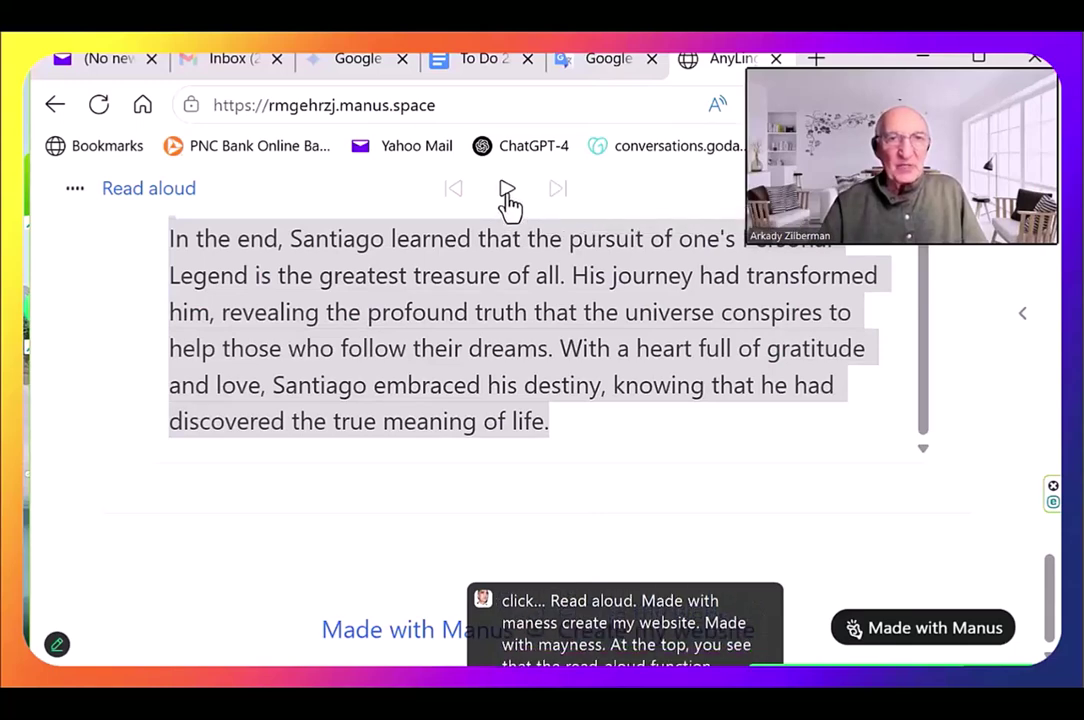
# Resume Read aloud, skip ahead past the drill headings to the story's first sentence, and pause the reading.
pyautogui.click(507, 192)
pyautogui.click(556, 192)
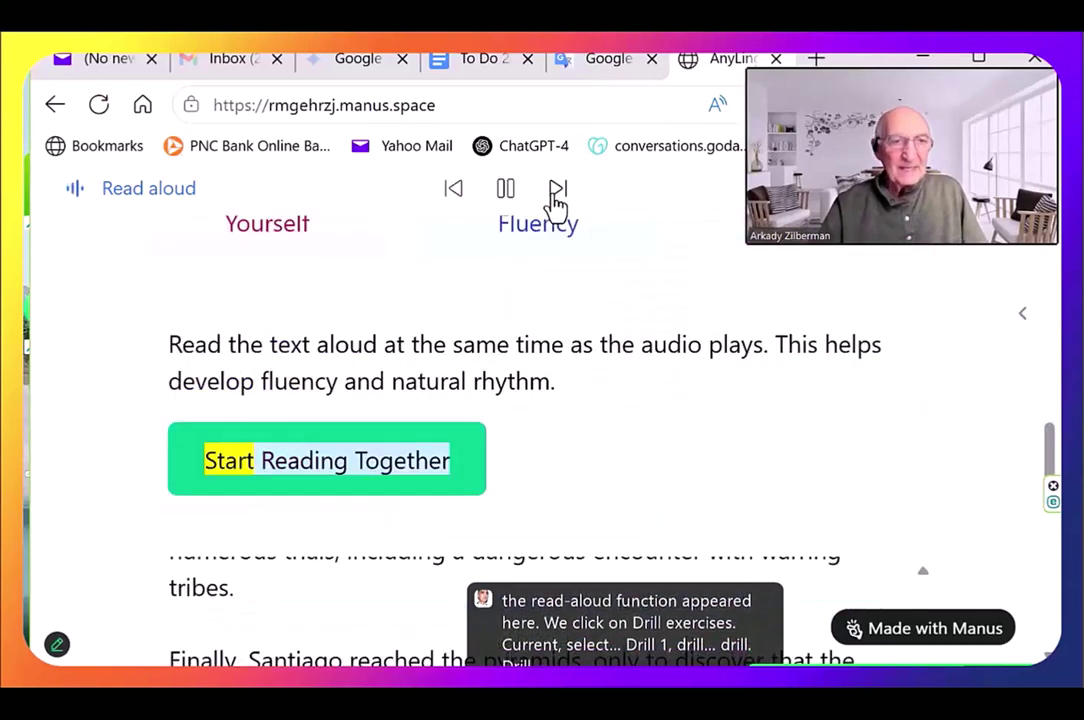
pyautogui.click(505, 191)
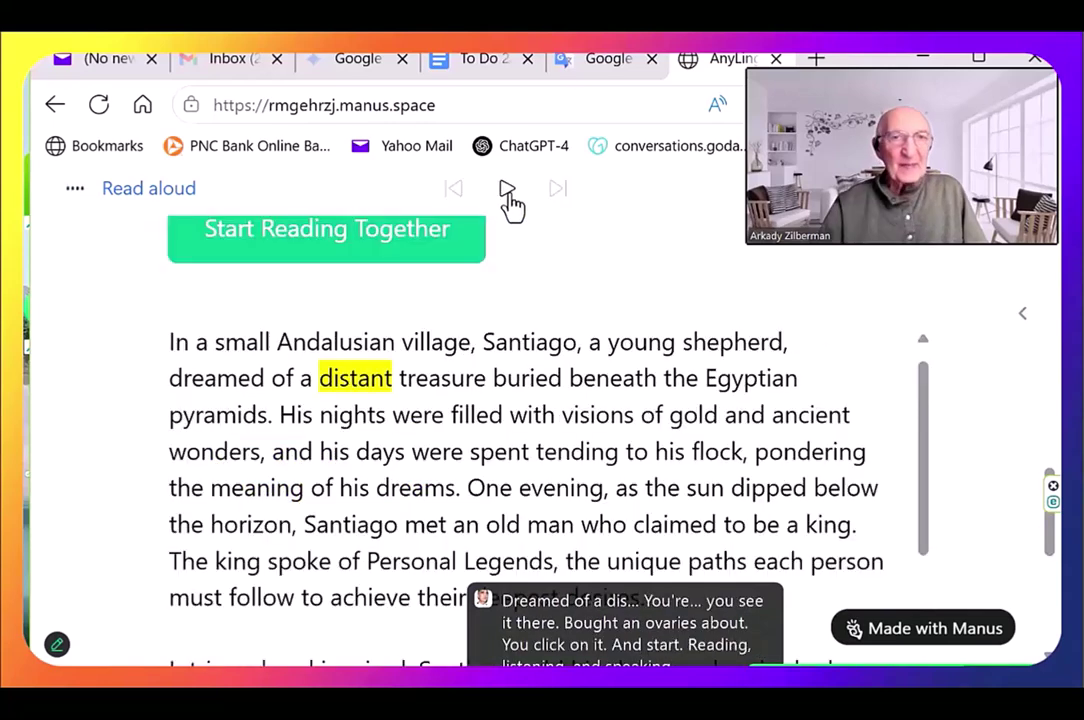
# Play the story with Read aloud for simultaneous speaking practice through the second paragraph, and pause at the third paragraph.
pyautogui.click(453, 189)
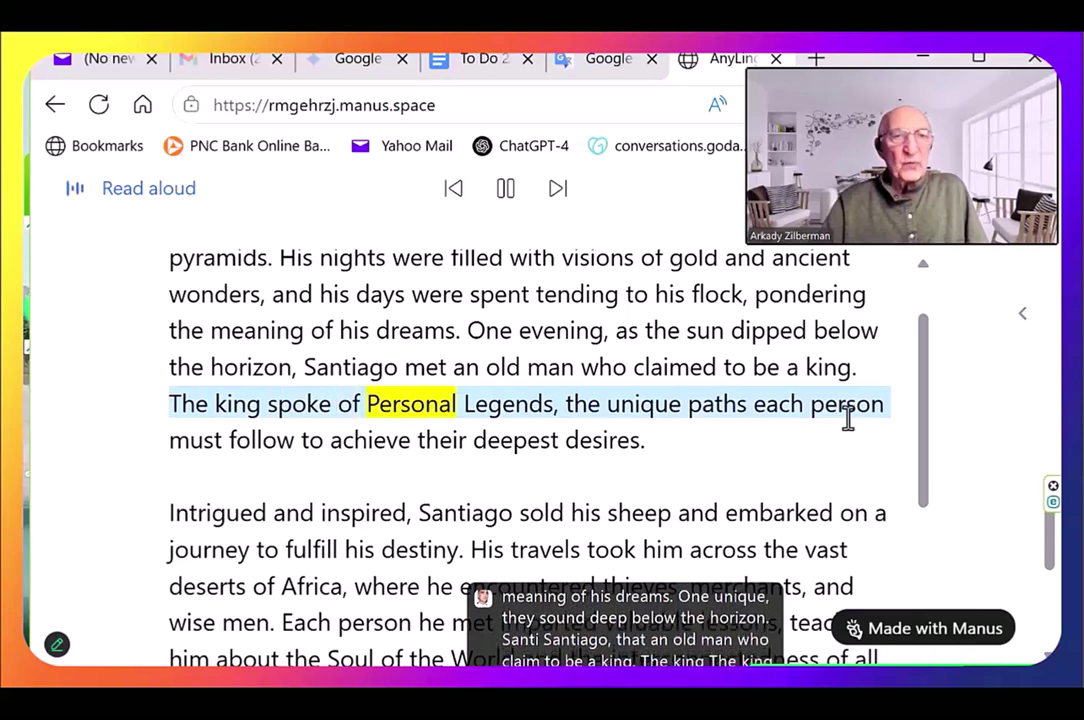
pyautogui.scroll(-1, 852, 428)
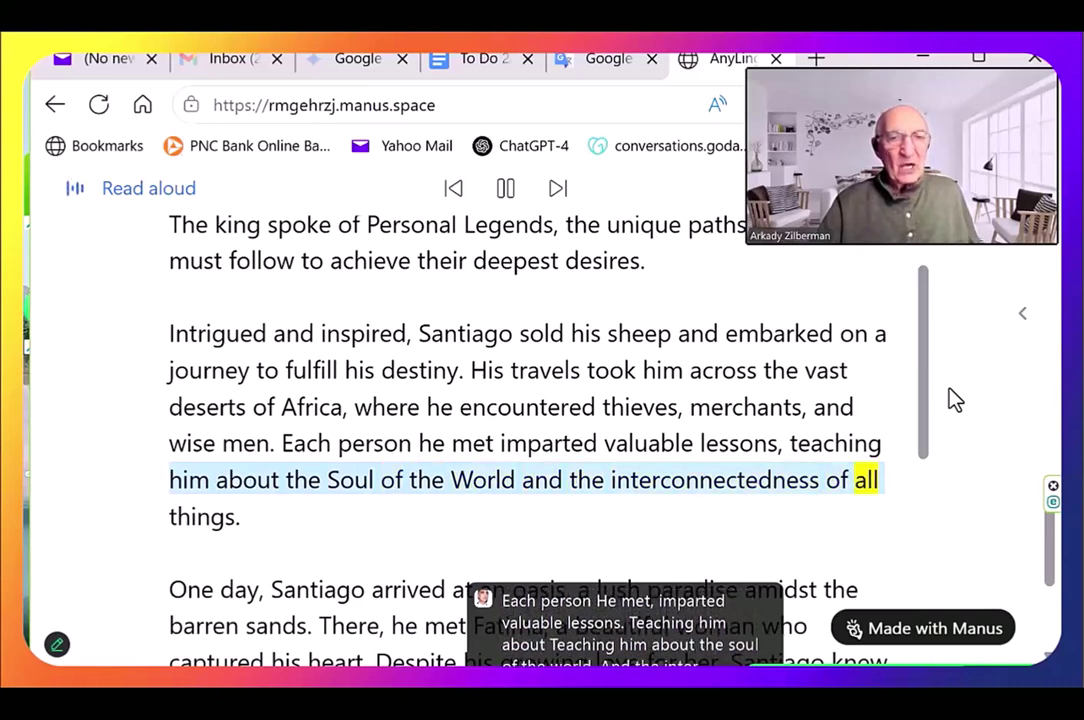
pyautogui.click(506, 190)
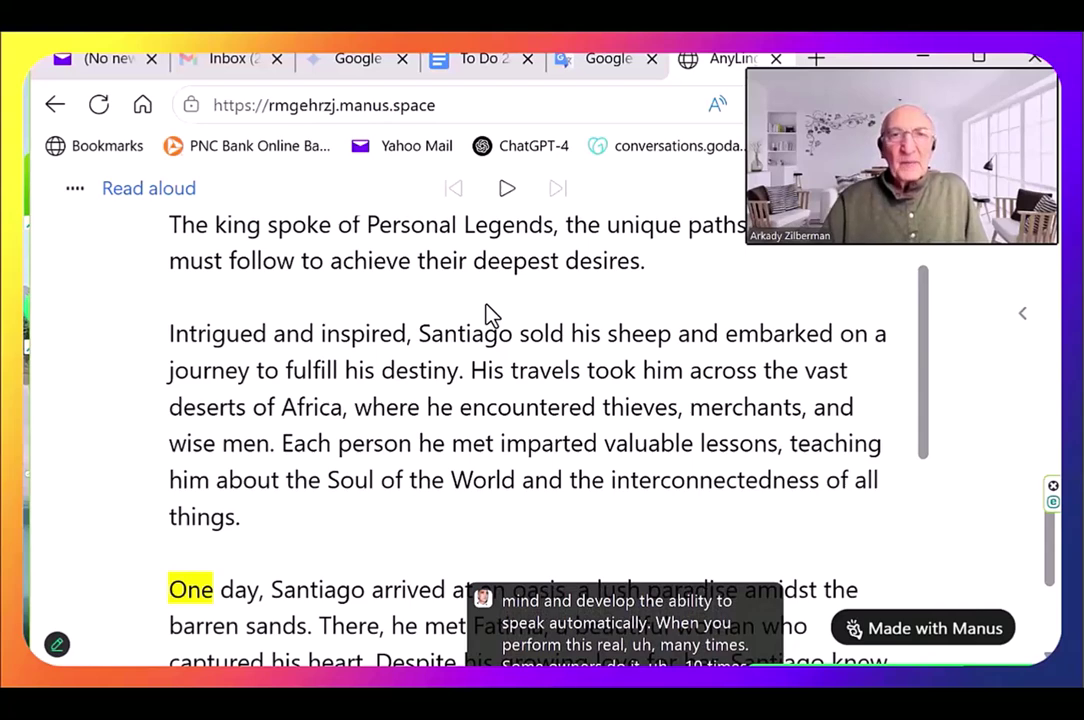
# Go back from the paused story text to the beginning of the Read and Speak Simultaneously drill.
pyautogui.scroll(1, 490, 314)
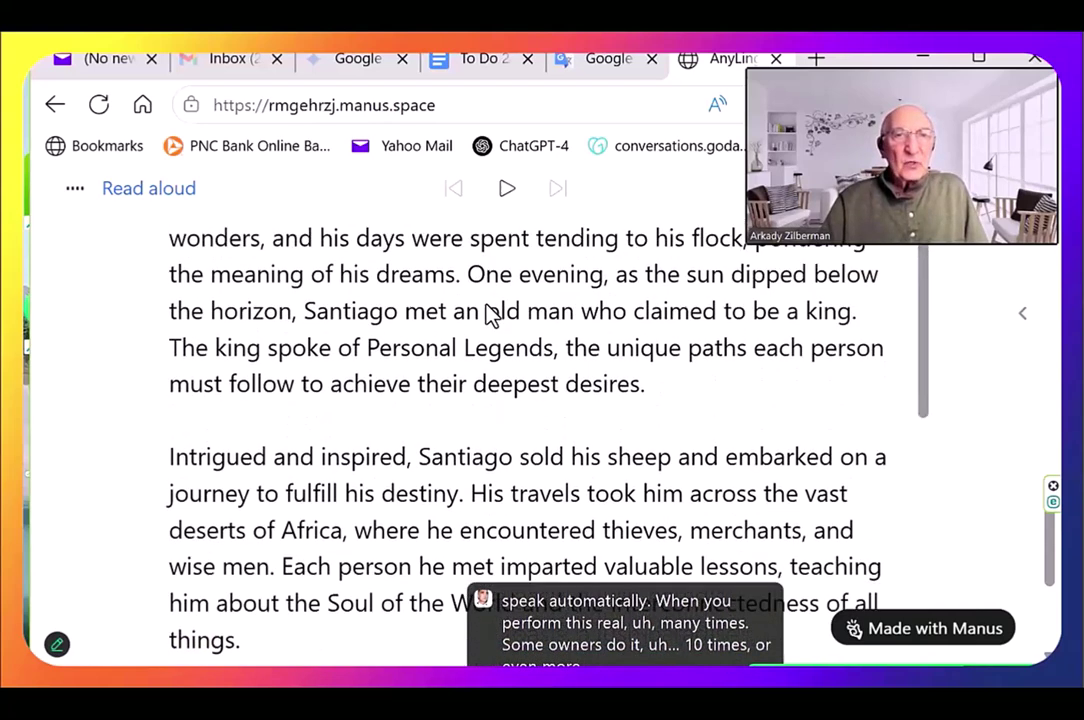
pyautogui.scroll(1, 490, 314)
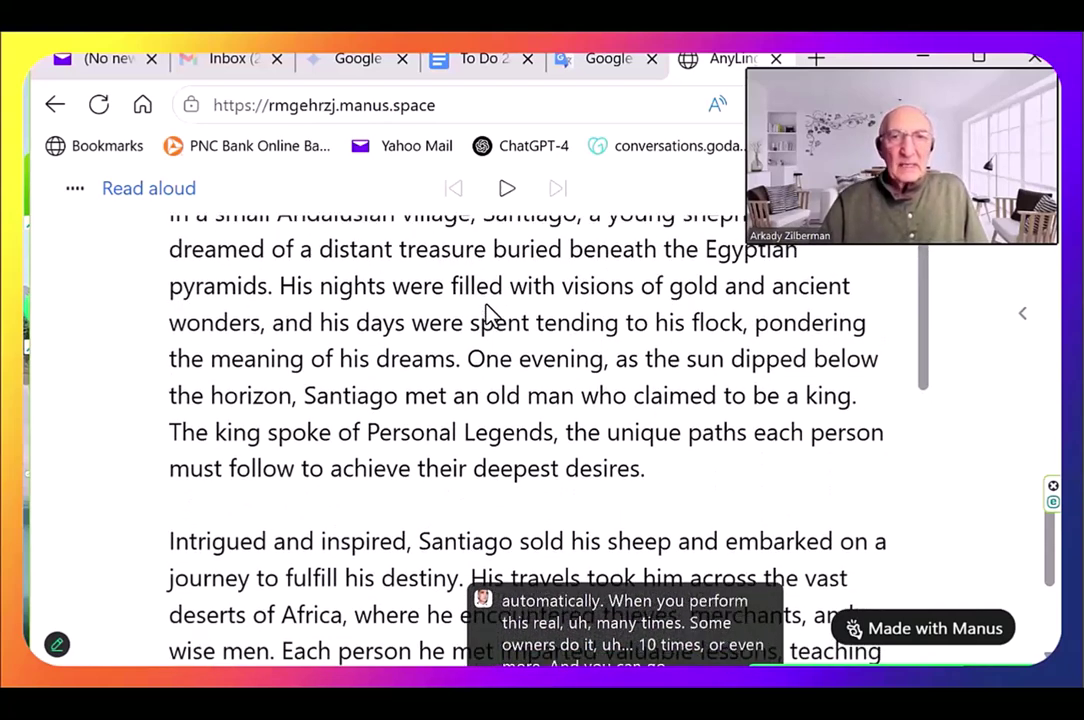
pyautogui.scroll(1, 496, 315)
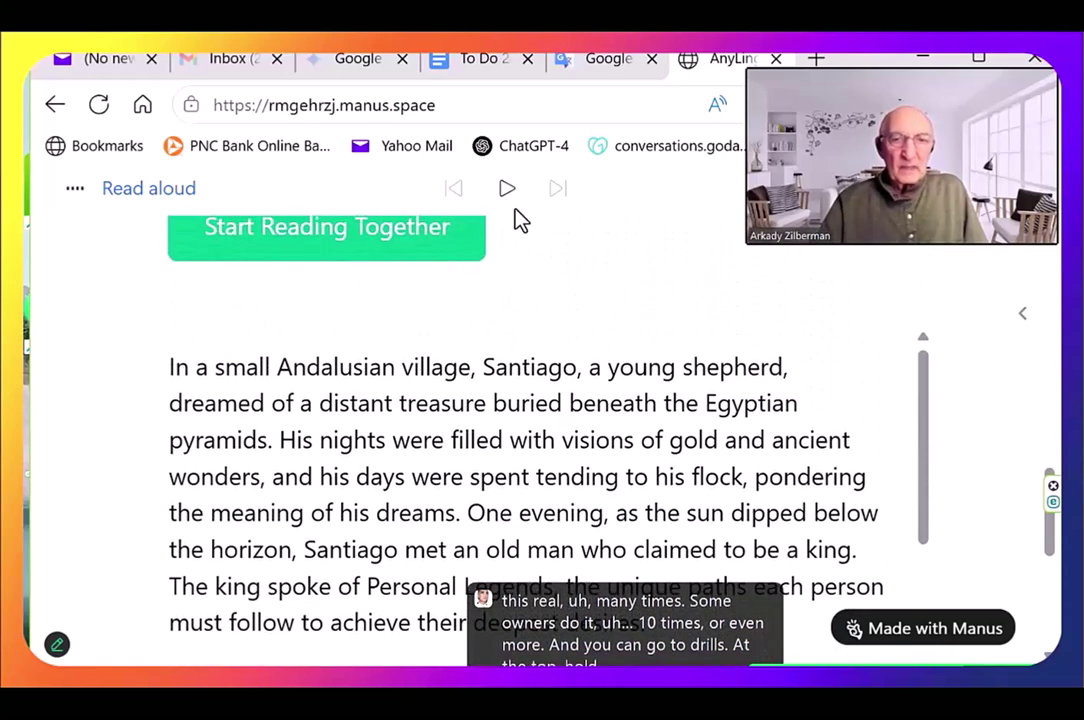
pyautogui.scroll(2, 932, 419)
pyautogui.scroll(5, 779, 411)
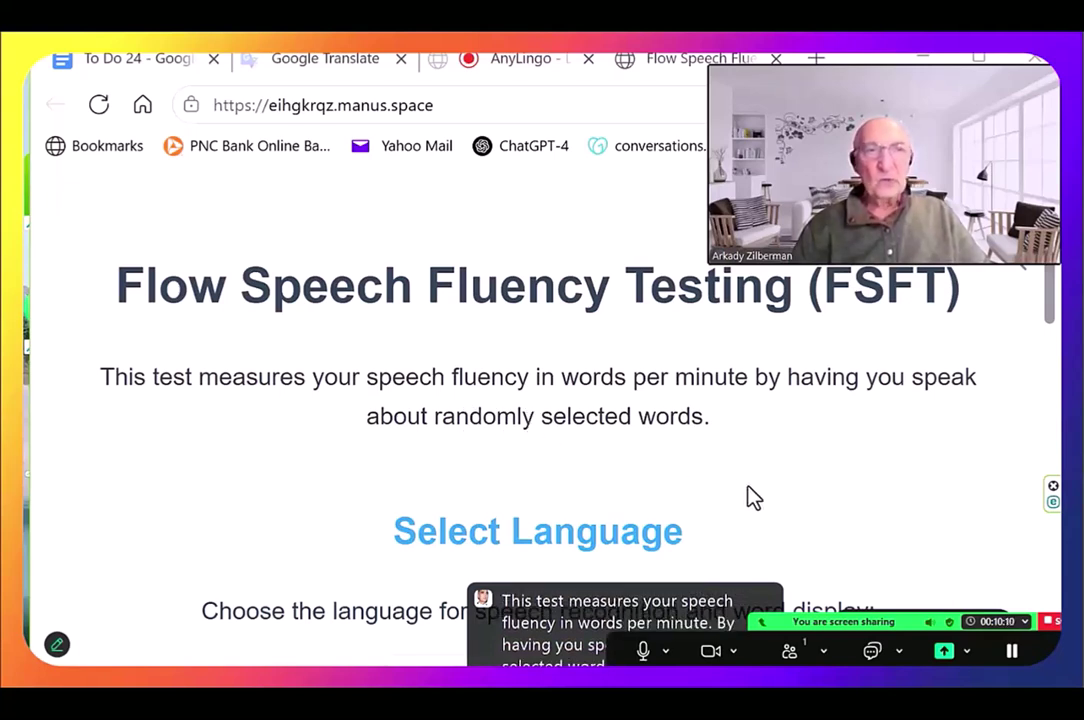
# On the Flow Speech Fluency Testing page, view the available test languages and keep English (US).
pyautogui.scroll(-3, 754, 497)
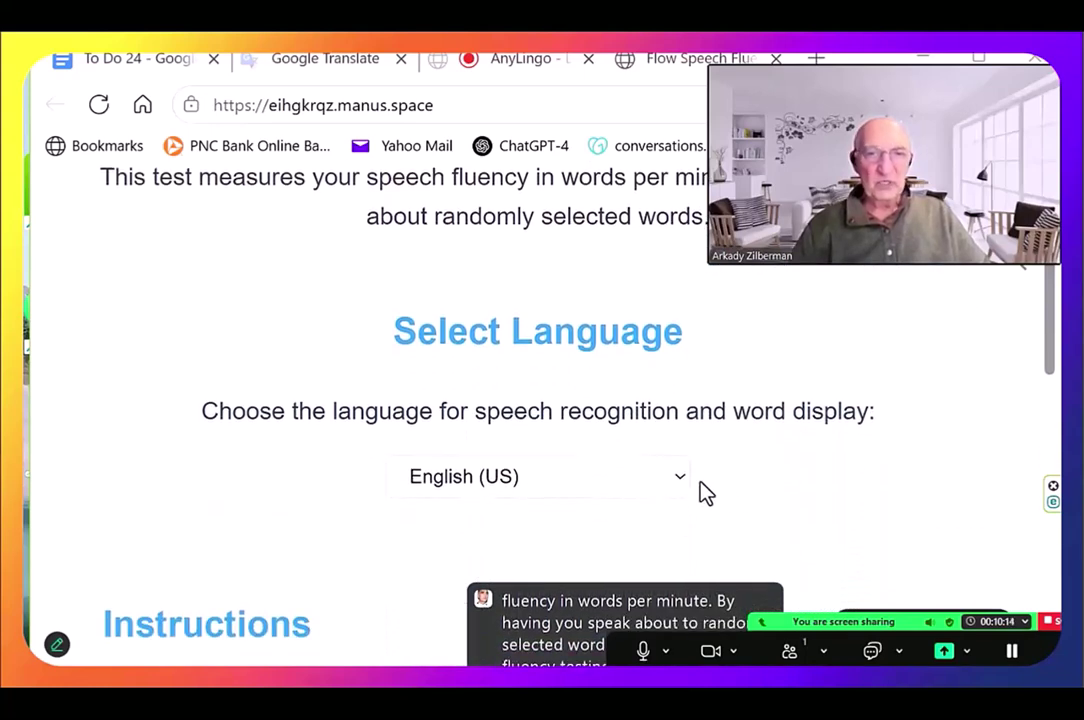
pyautogui.click(679, 484)
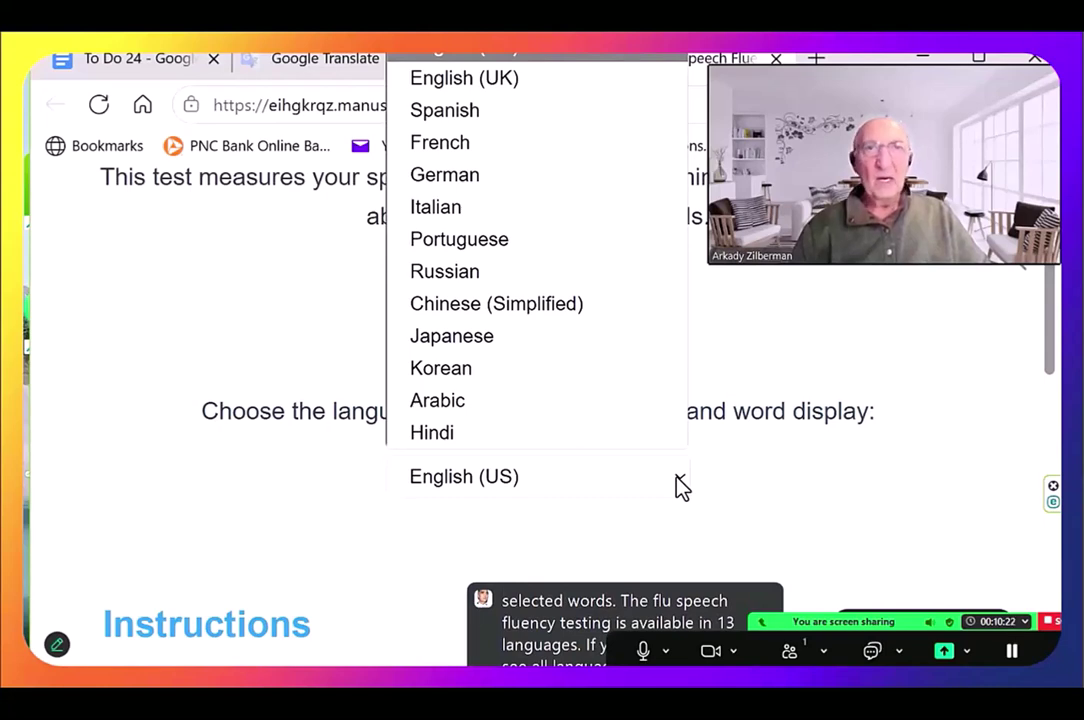
pyautogui.click(829, 500)
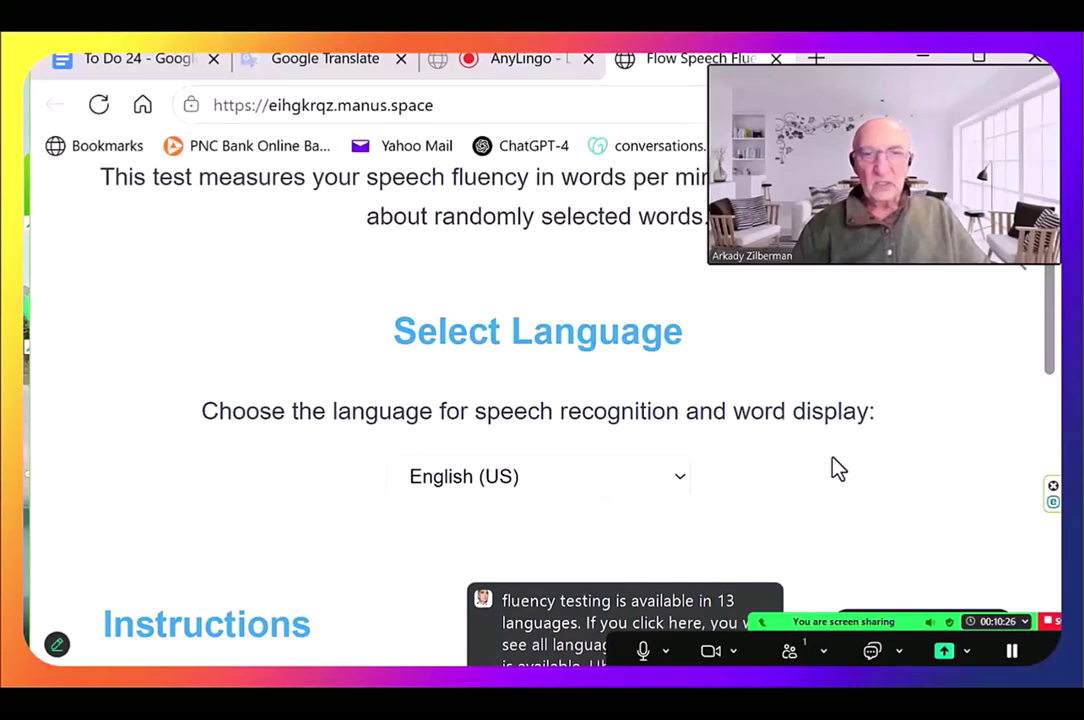
# Read the fluency test instructions, including the speaking rules for each word and the microphone requirement.
pyautogui.scroll(-3, 836, 468)
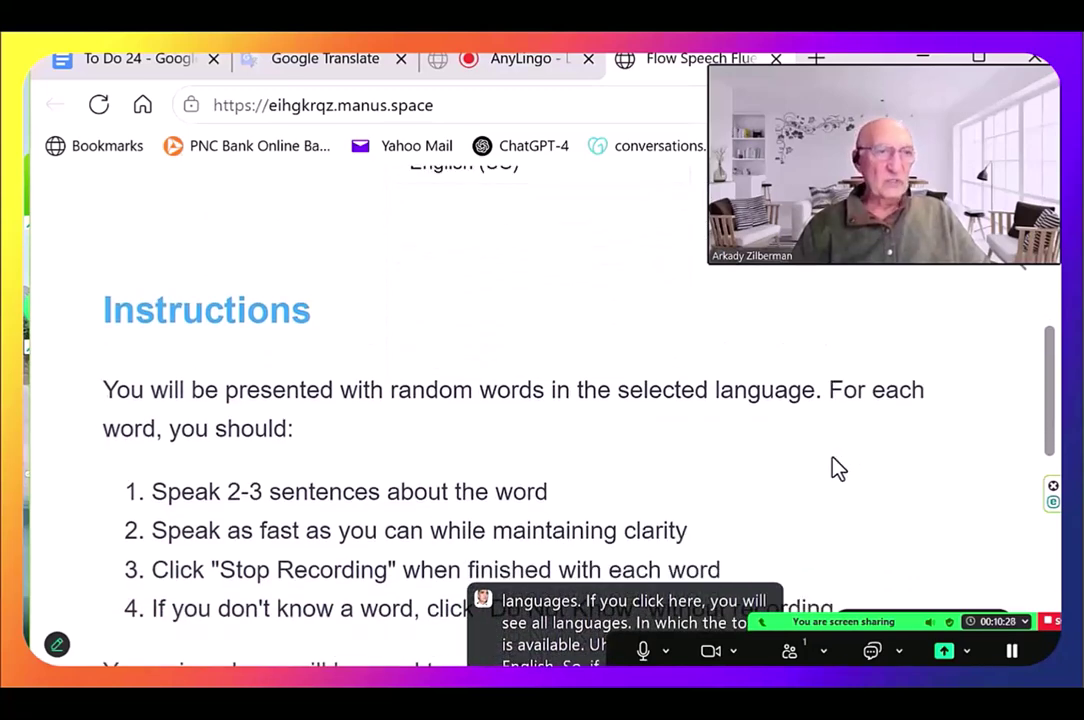
pyautogui.scroll(-1, 836, 468)
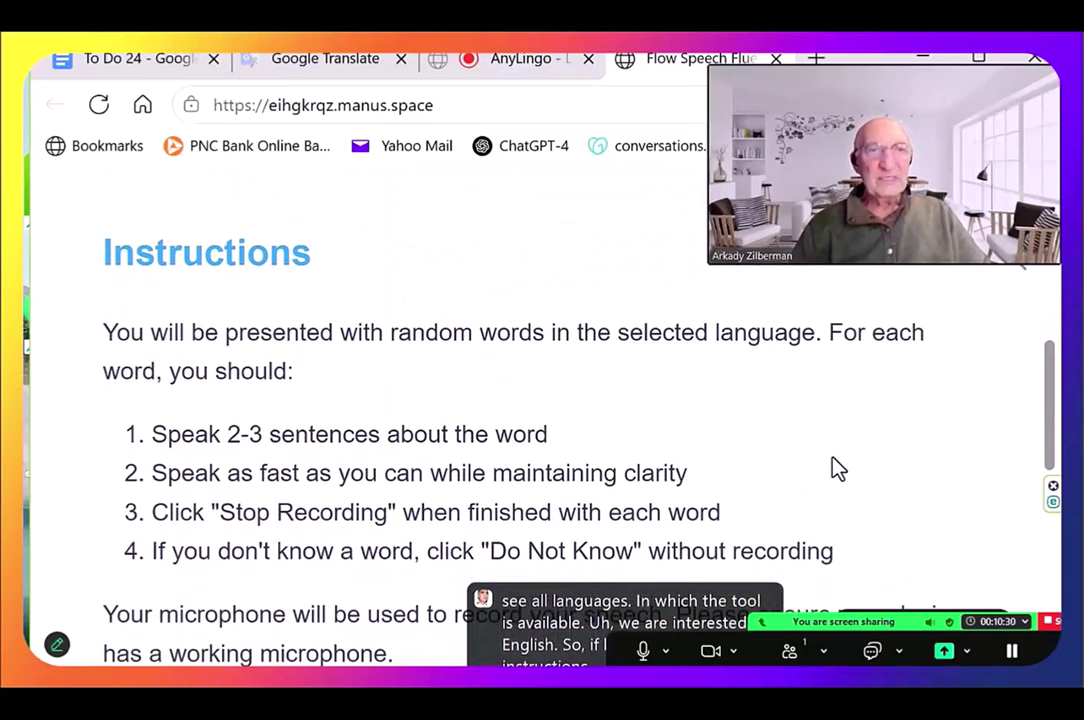
pyautogui.scroll(-1, 838, 469)
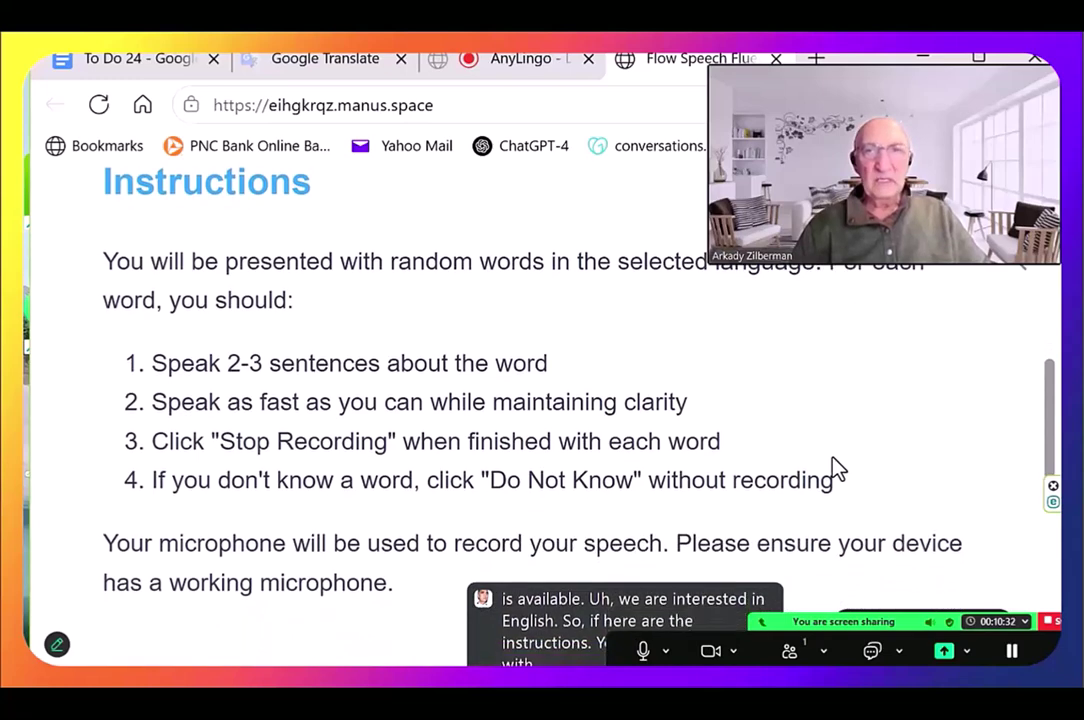
pyautogui.scroll(2, 838, 469)
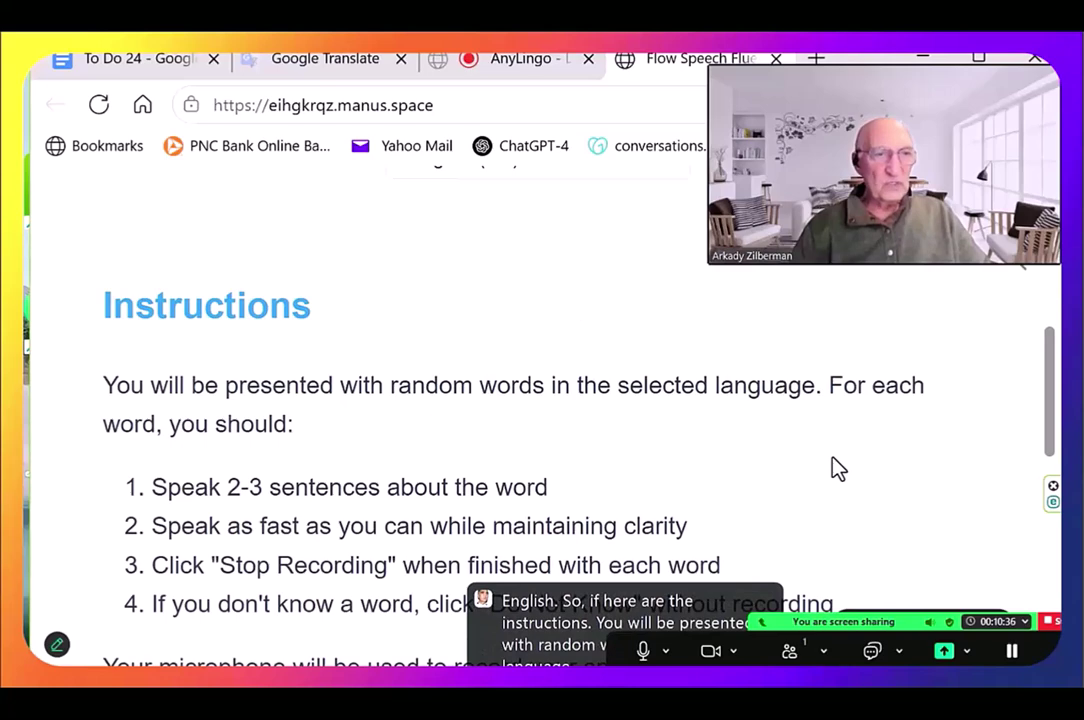
pyautogui.scroll(-2, 838, 469)
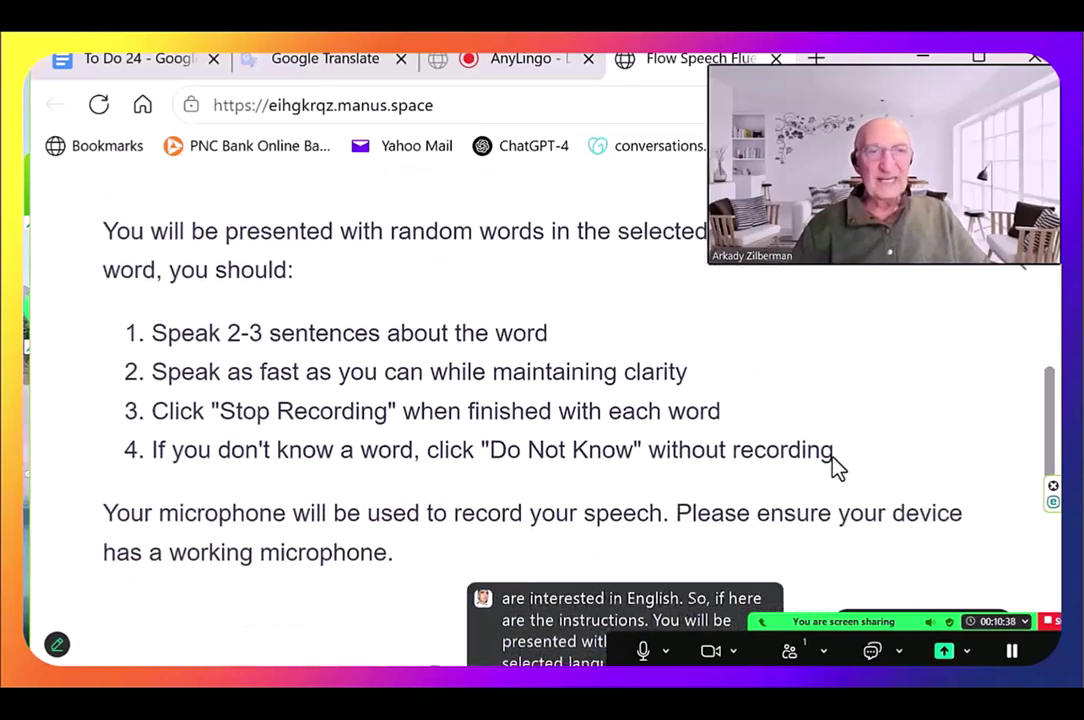
pyautogui.scroll(-1, 838, 465)
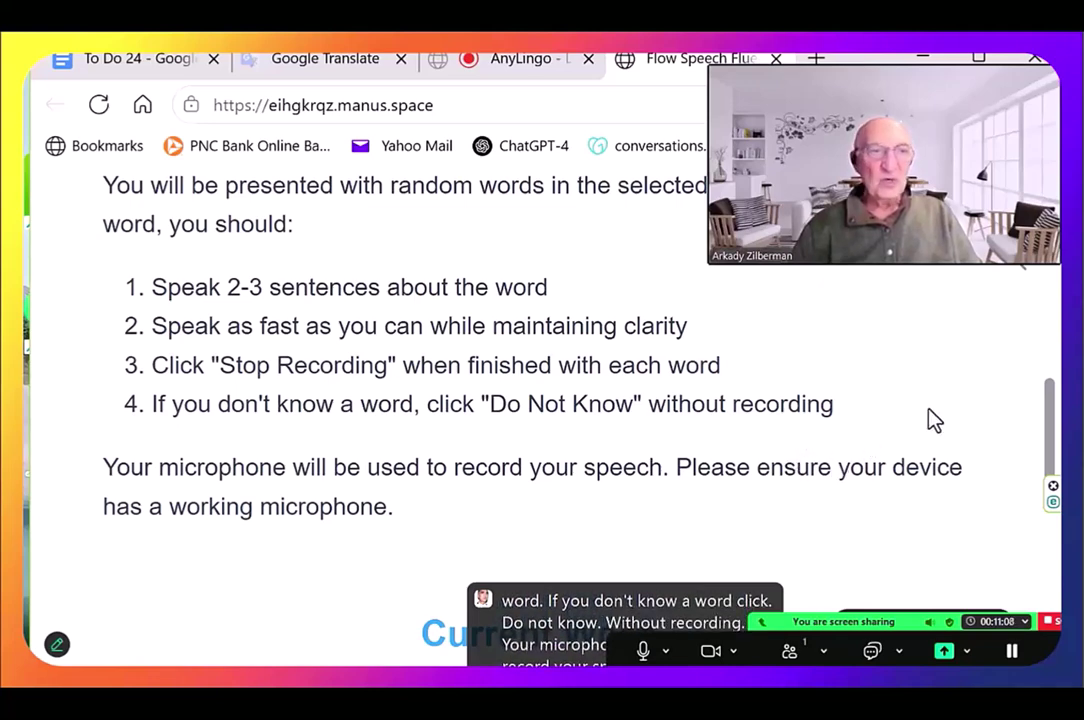
pyautogui.scroll(-5, 933, 420)
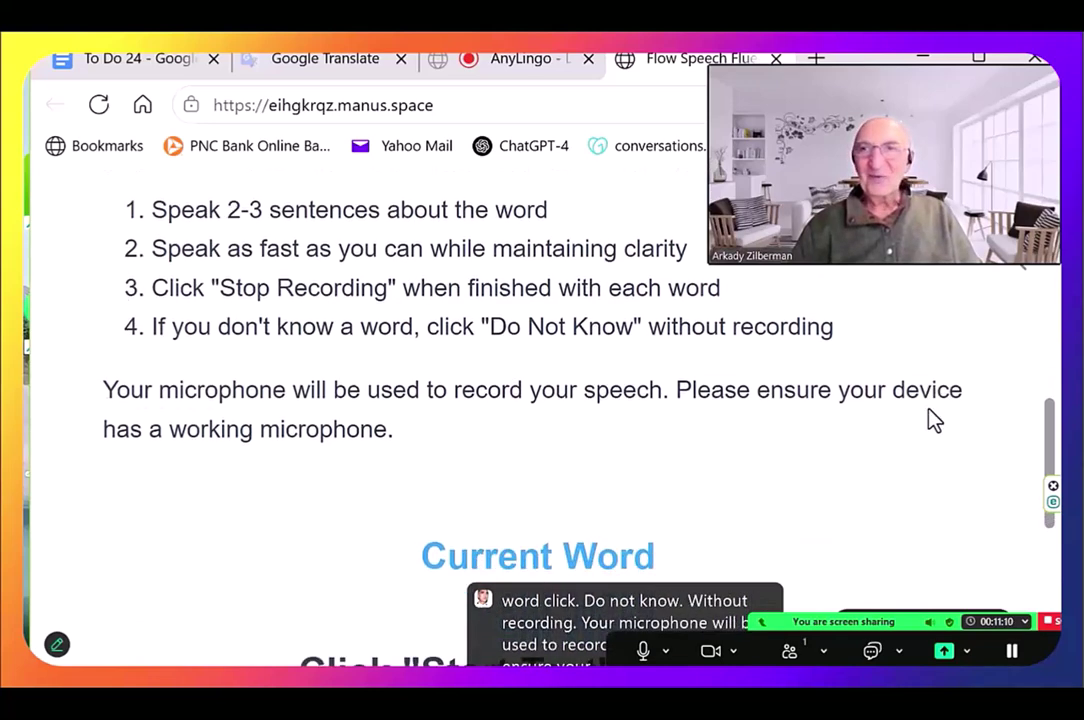
# Start the fluency test and record spoken sentences for the random words, including "person", "research" and "minute".
pyautogui.scroll(-3, 933, 420)
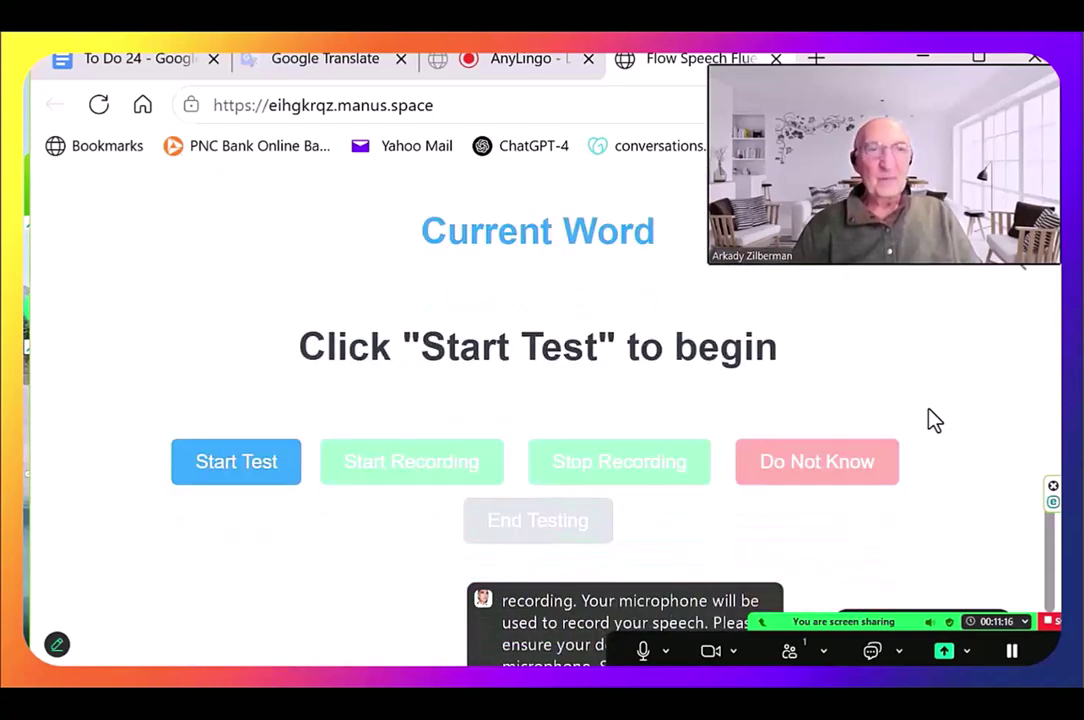
pyautogui.click(223, 478)
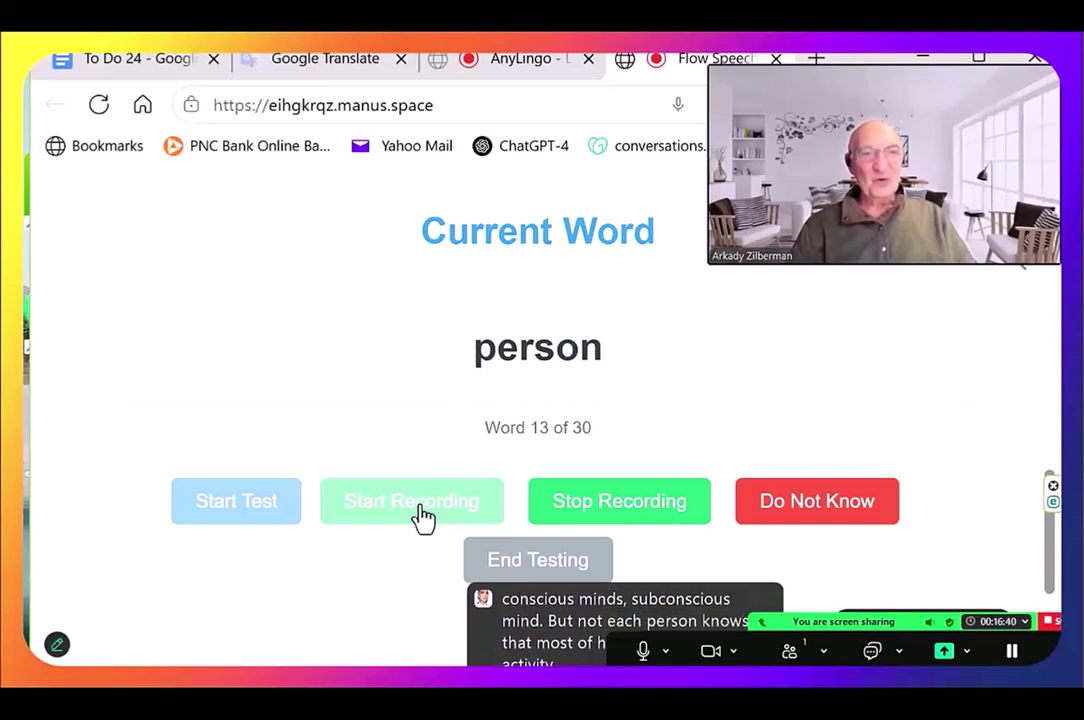
pyautogui.click(622, 522)
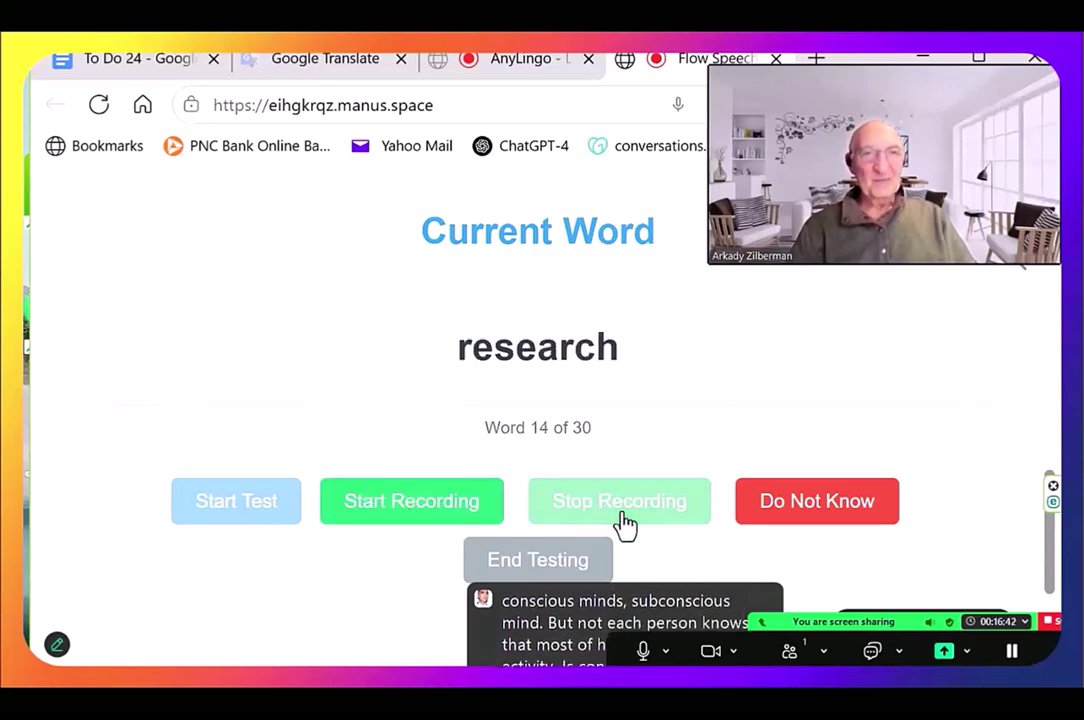
pyautogui.click(392, 516)
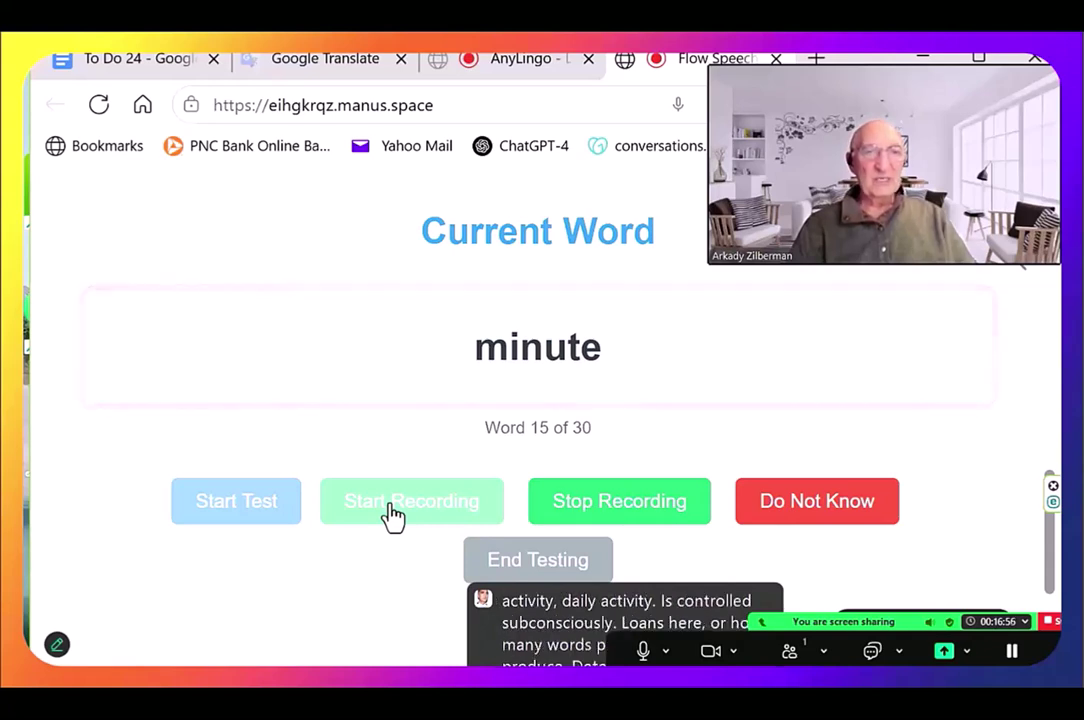
pyautogui.click(612, 516)
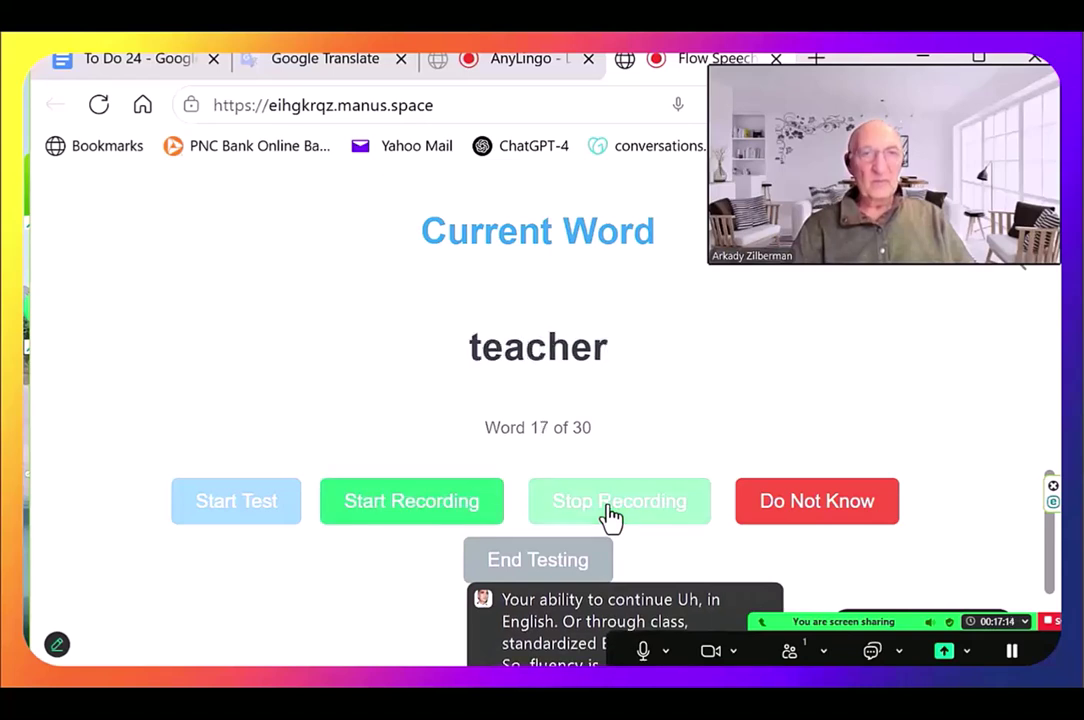
# Record spoken sentences for the remaining words, including "teacher", "thing", "reason" and "health", until all 30 words are completed.
pyautogui.click(417, 512)
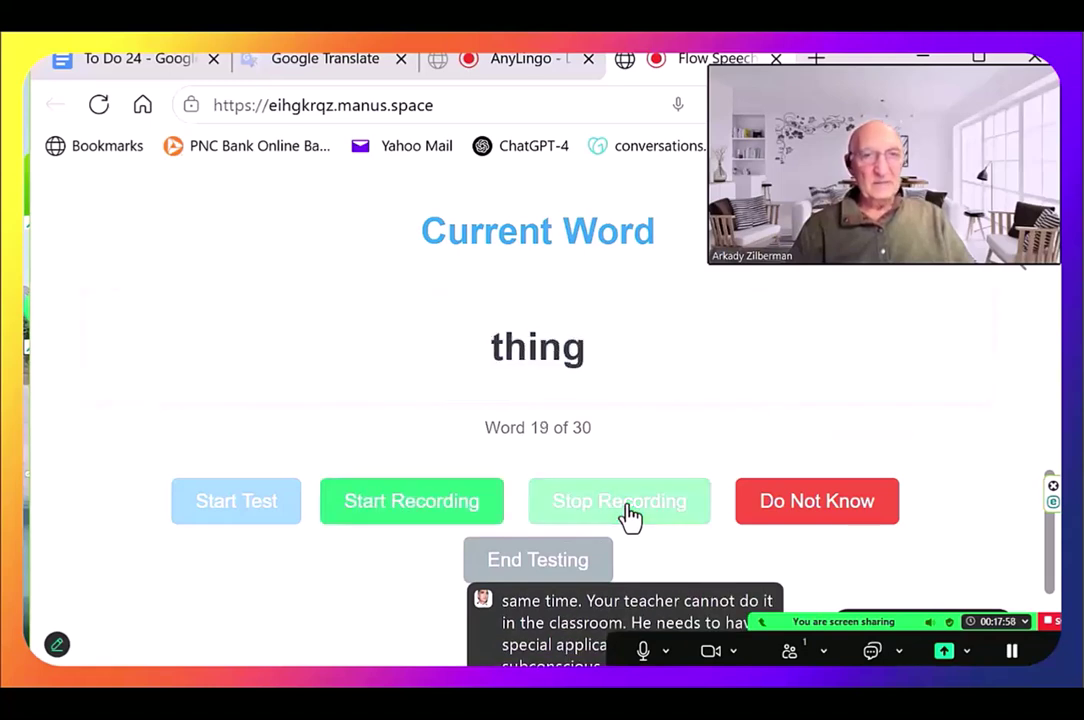
pyautogui.click(403, 506)
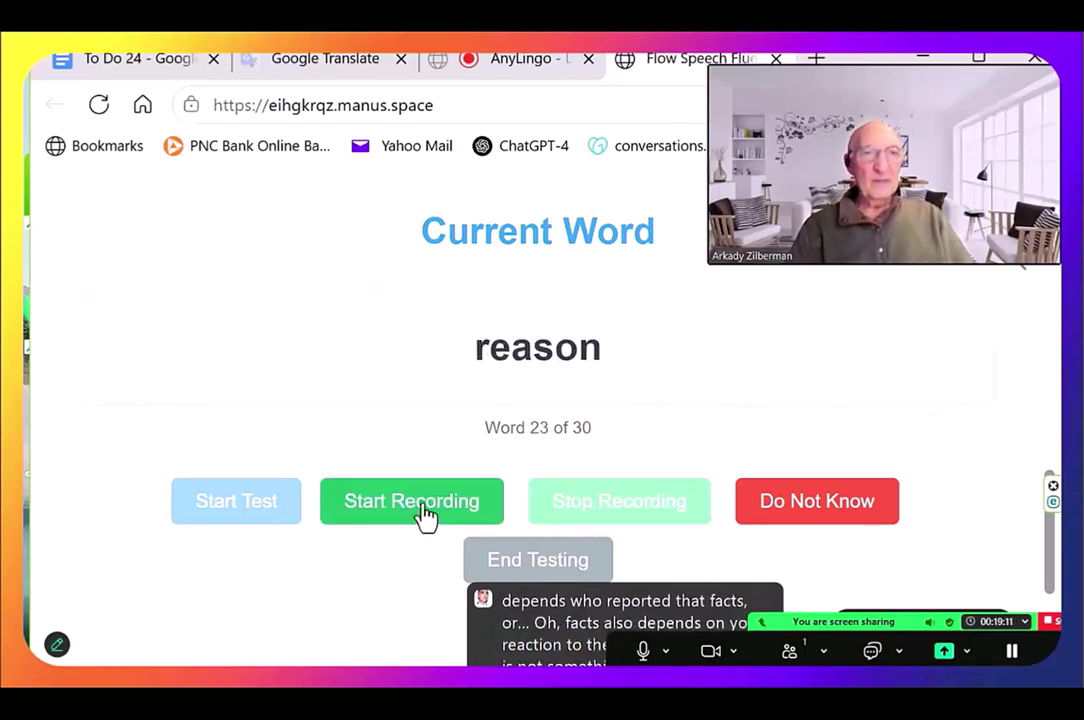
pyautogui.click(426, 516)
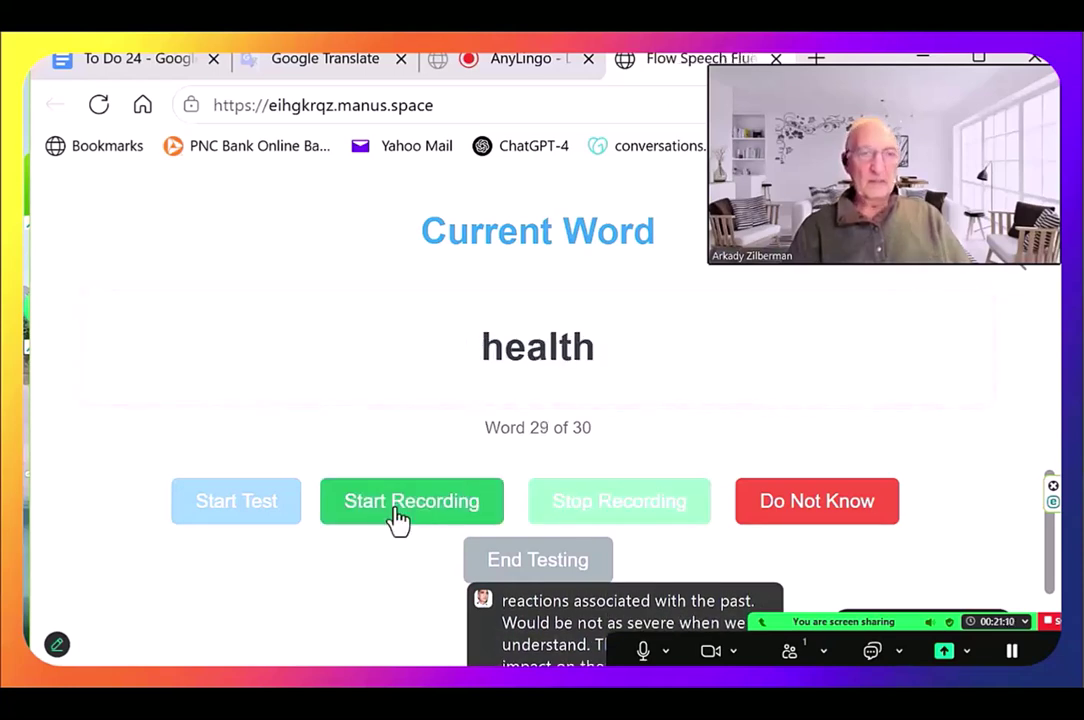
pyautogui.click(397, 515)
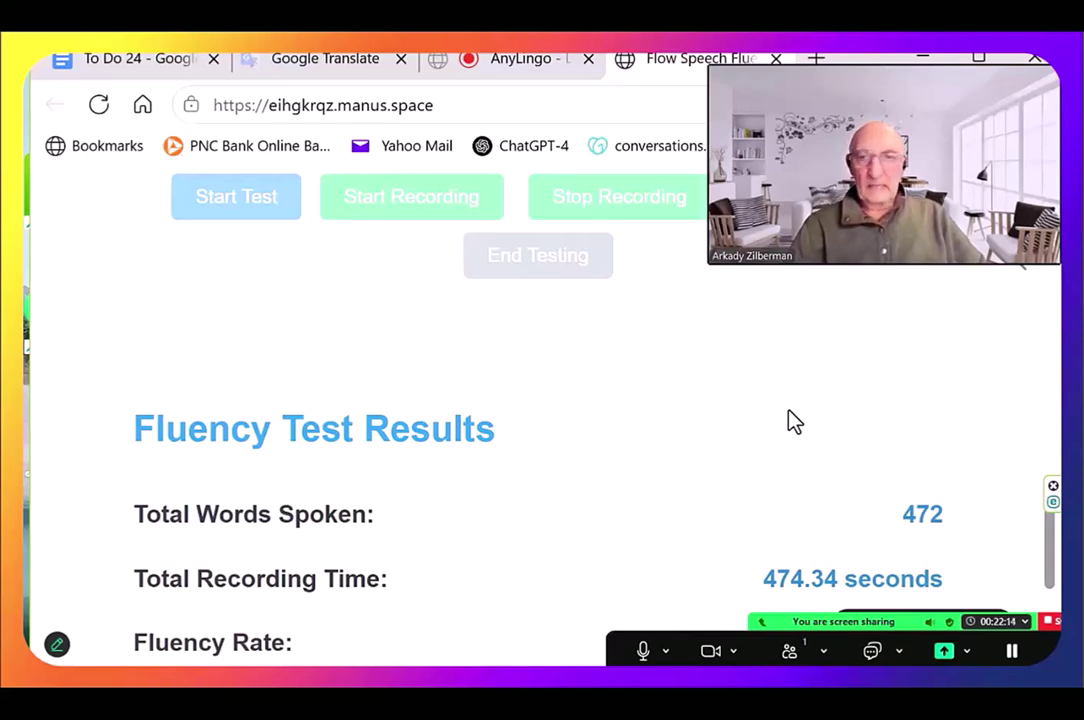
# Review the Fluency Test Results, including words spoken, recording time and fluency rate, and return to the start of the test page.
pyautogui.scroll(-1, 787, 421)
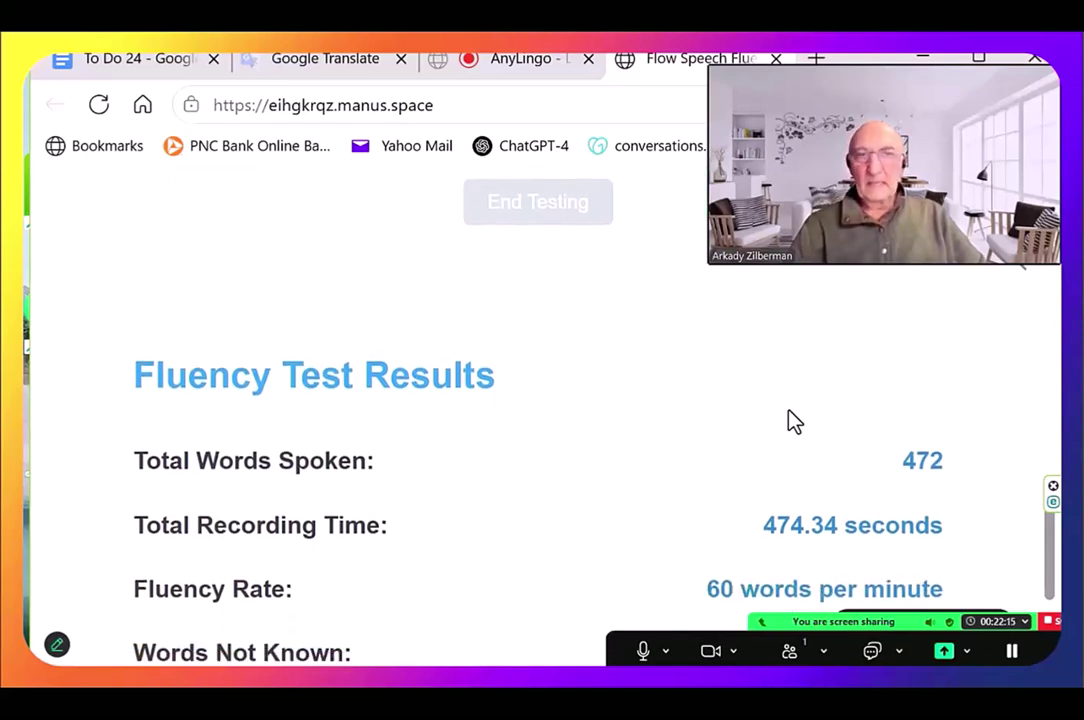
pyautogui.scroll(-1, 793, 421)
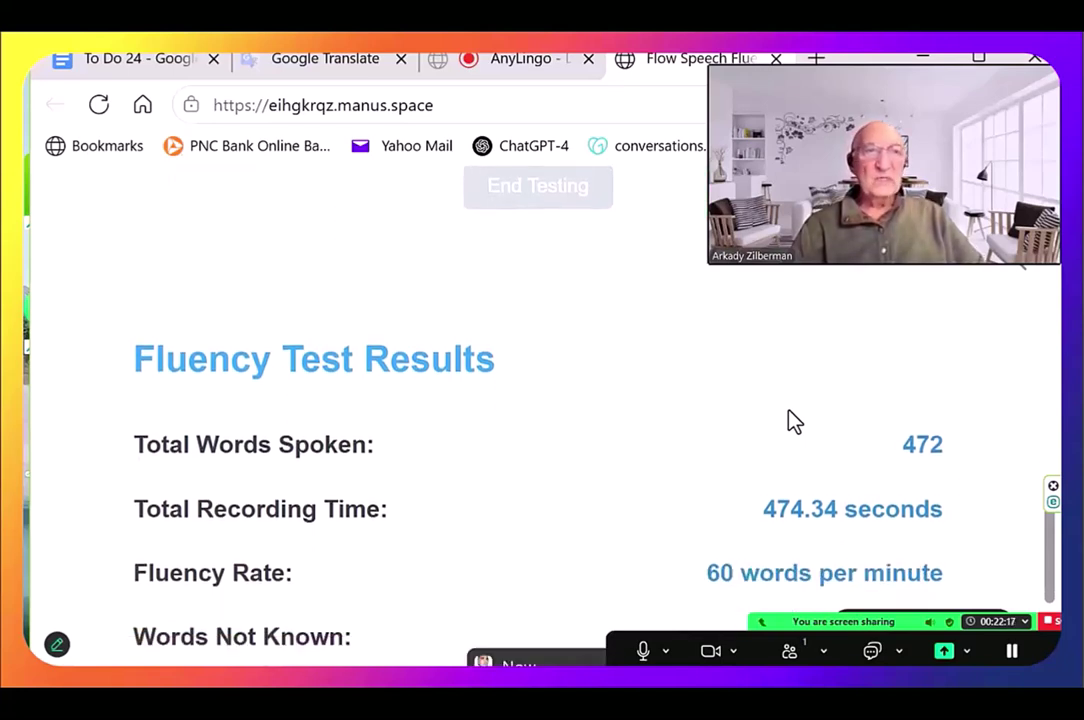
pyautogui.scroll(-3, 793, 421)
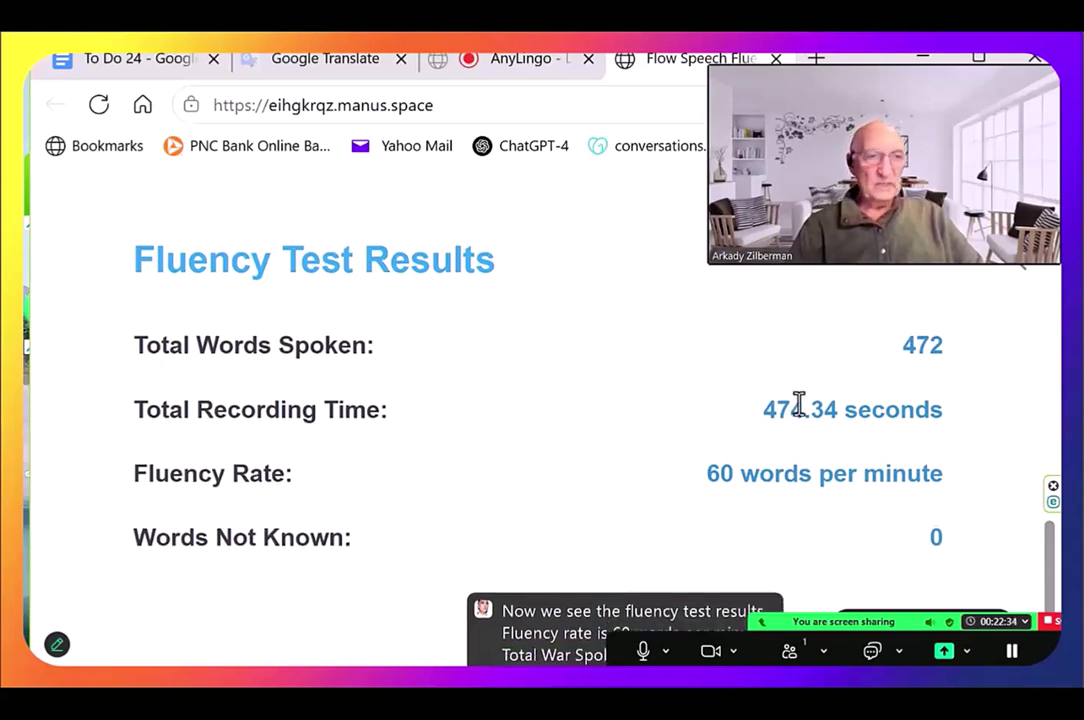
pyautogui.scroll(-1, 800, 406)
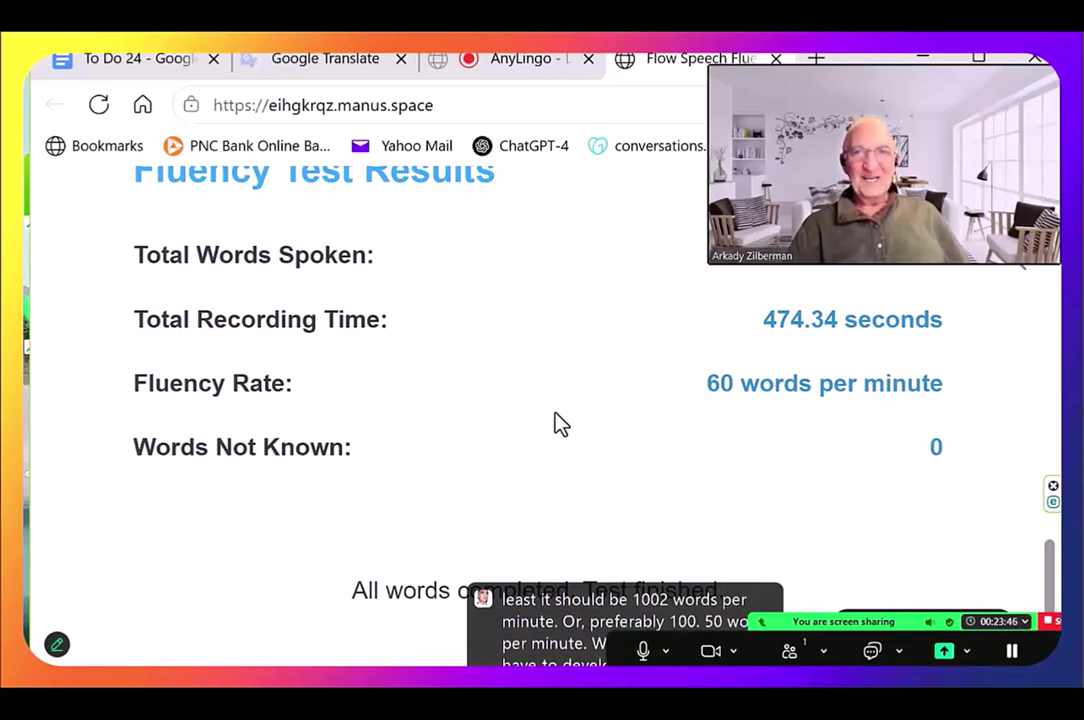
pyautogui.scroll(5, 560, 424)
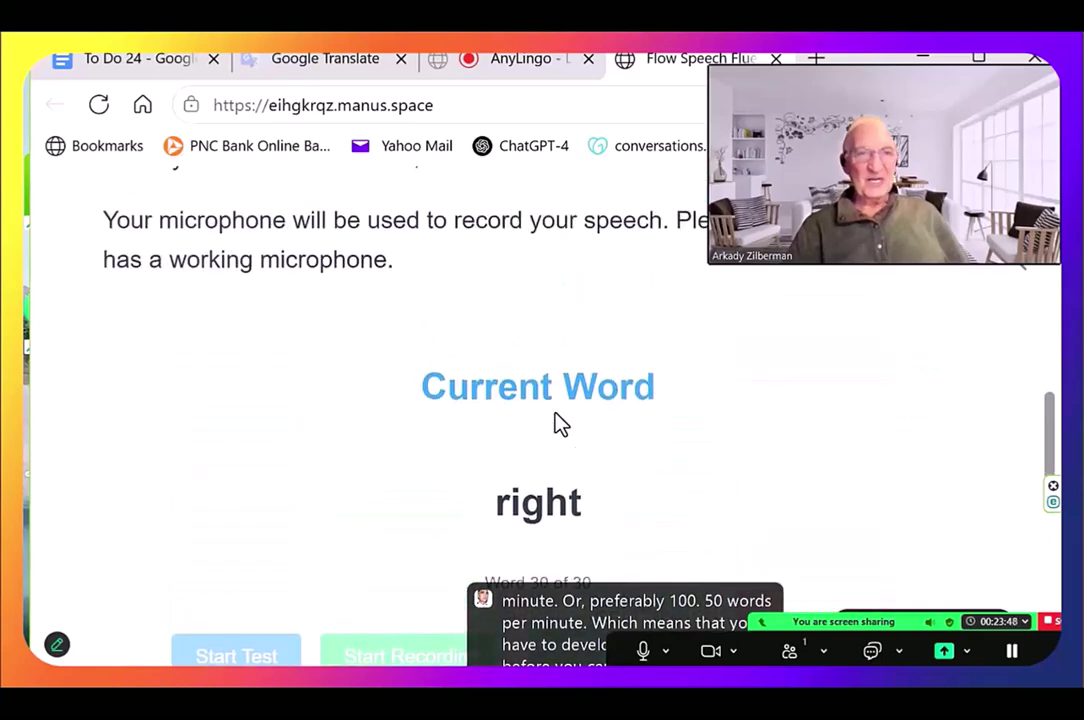
pyautogui.scroll(6, 560, 424)
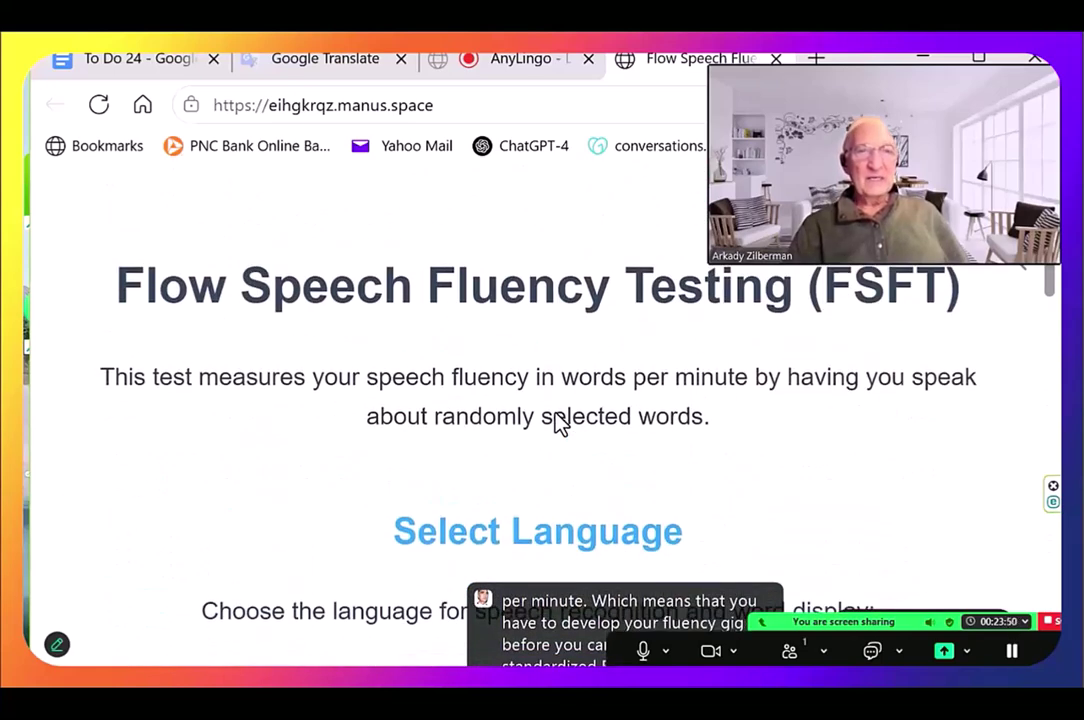